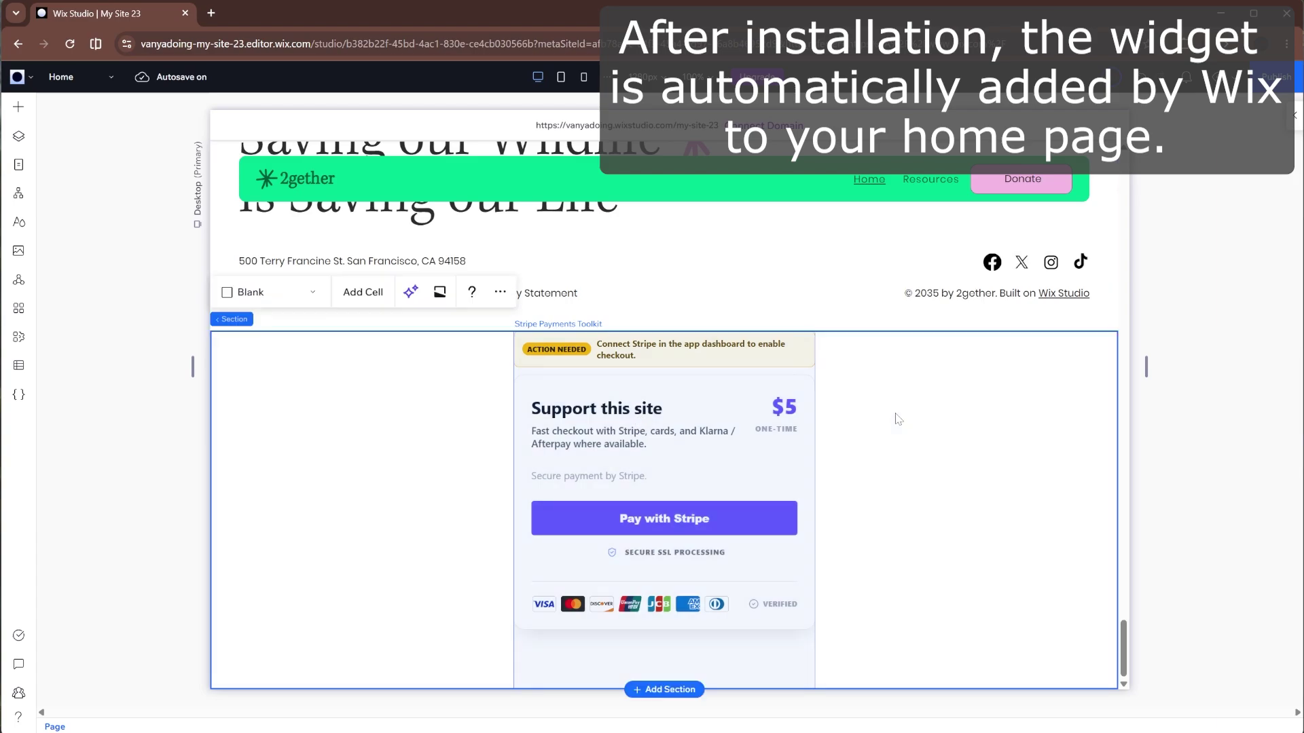
# - Delete the Stripe section from the home page and switch to editing the Donate page
pyautogui.rightClick(878, 417)
pyautogui.click(917, 370)
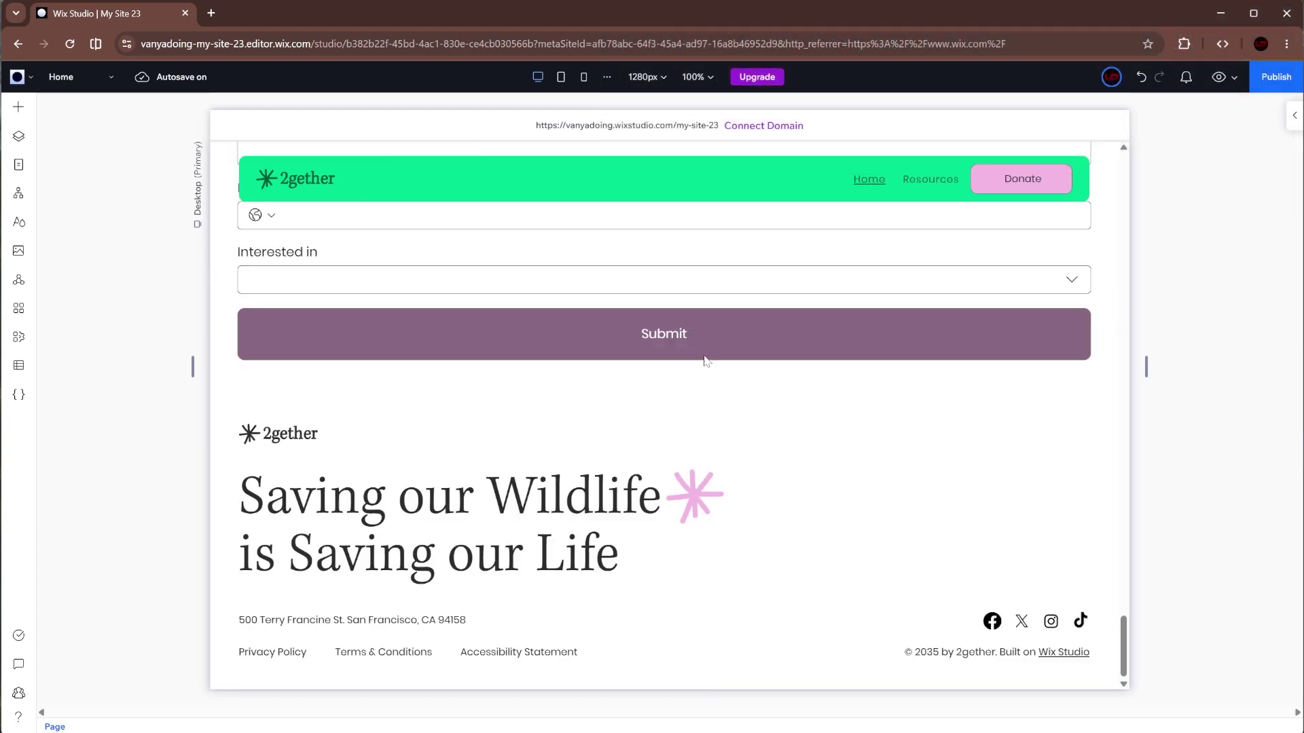
pyautogui.scroll(5, 704, 353)
pyautogui.scroll(5, 704, 353)
pyautogui.click(18, 165)
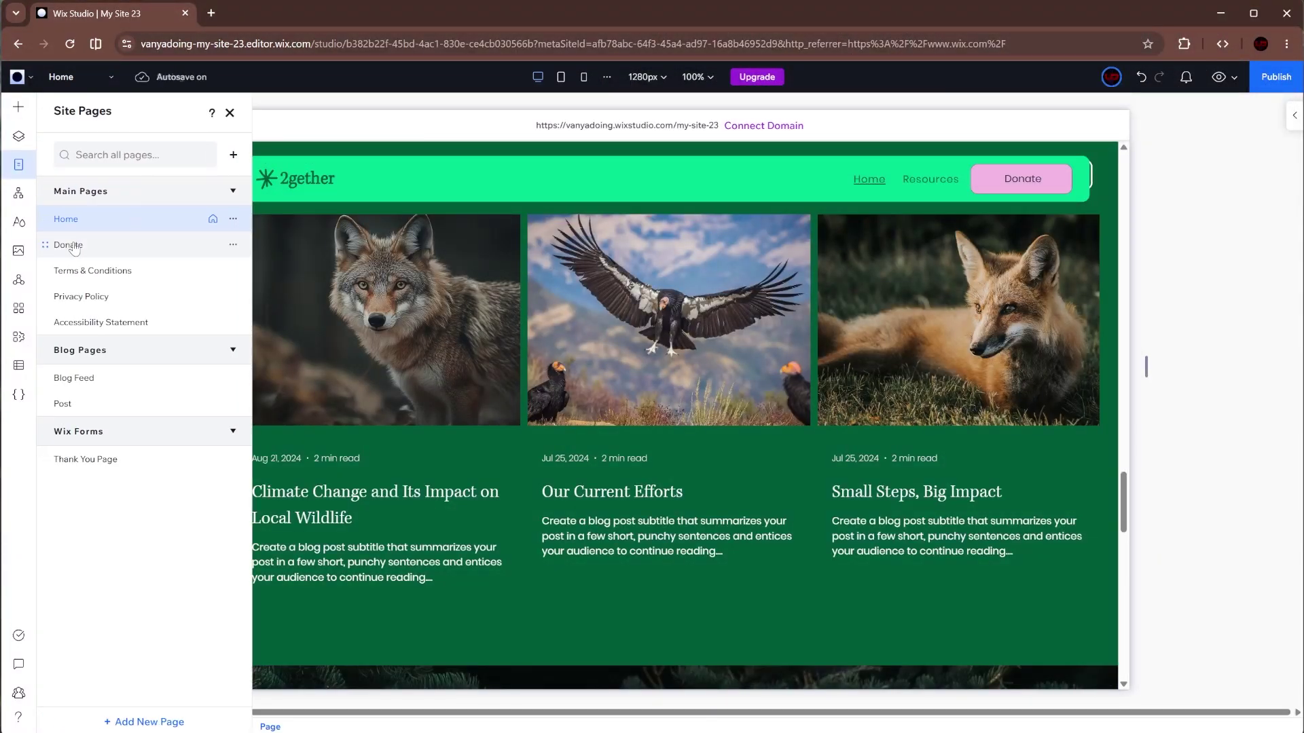
pyautogui.click(86, 245)
pyautogui.click(18, 164)
# - Place the Stripe Payments Toolkit widget in the Donate page's left cell, fit its height and centre it
pyautogui.click(18, 107)
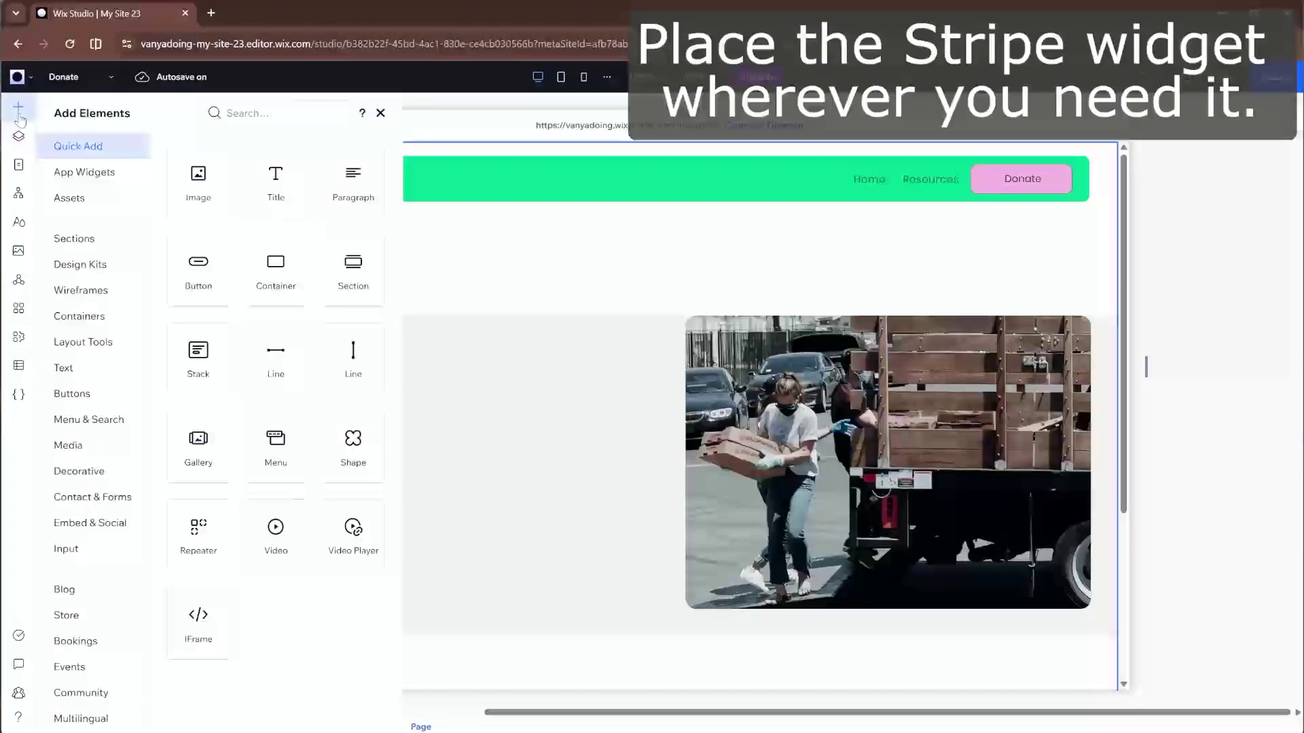
pyautogui.click(85, 172)
pyautogui.moveTo(241, 234); pyautogui.dragTo(445, 404)
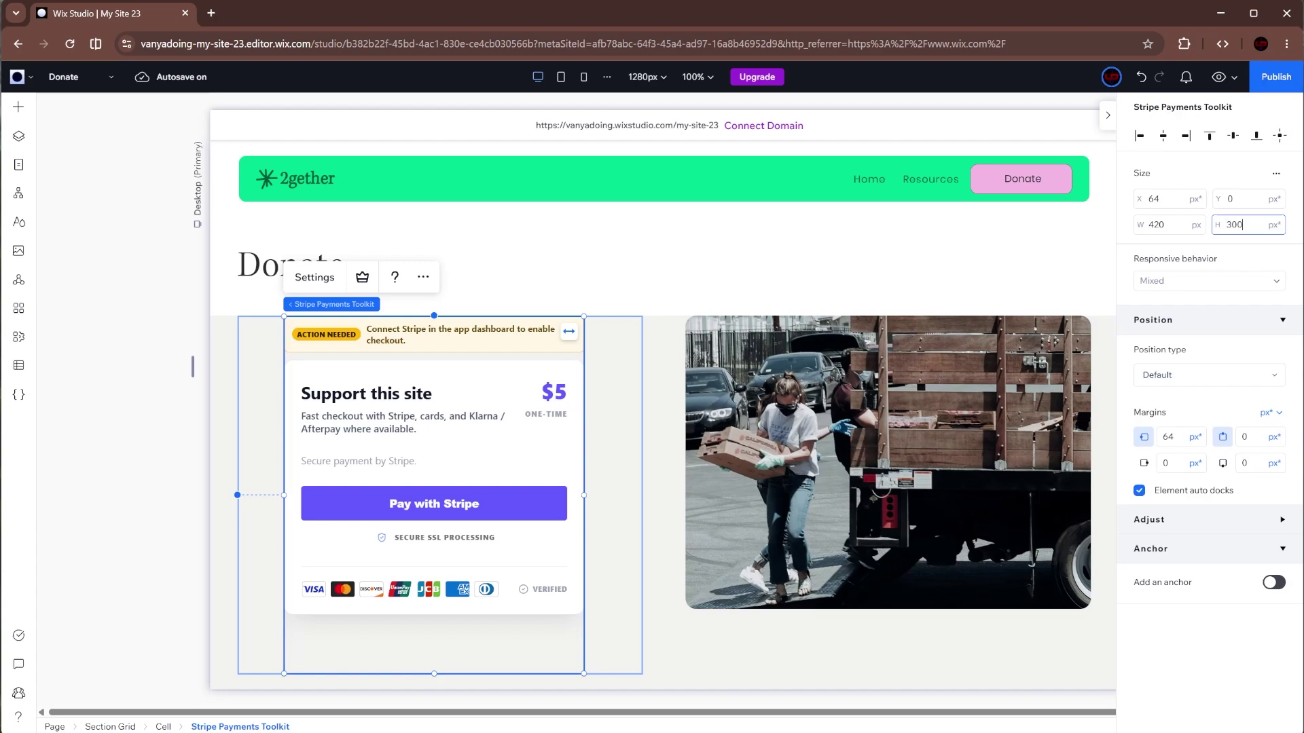
pyautogui.press('Return')
pyautogui.click(1164, 138)
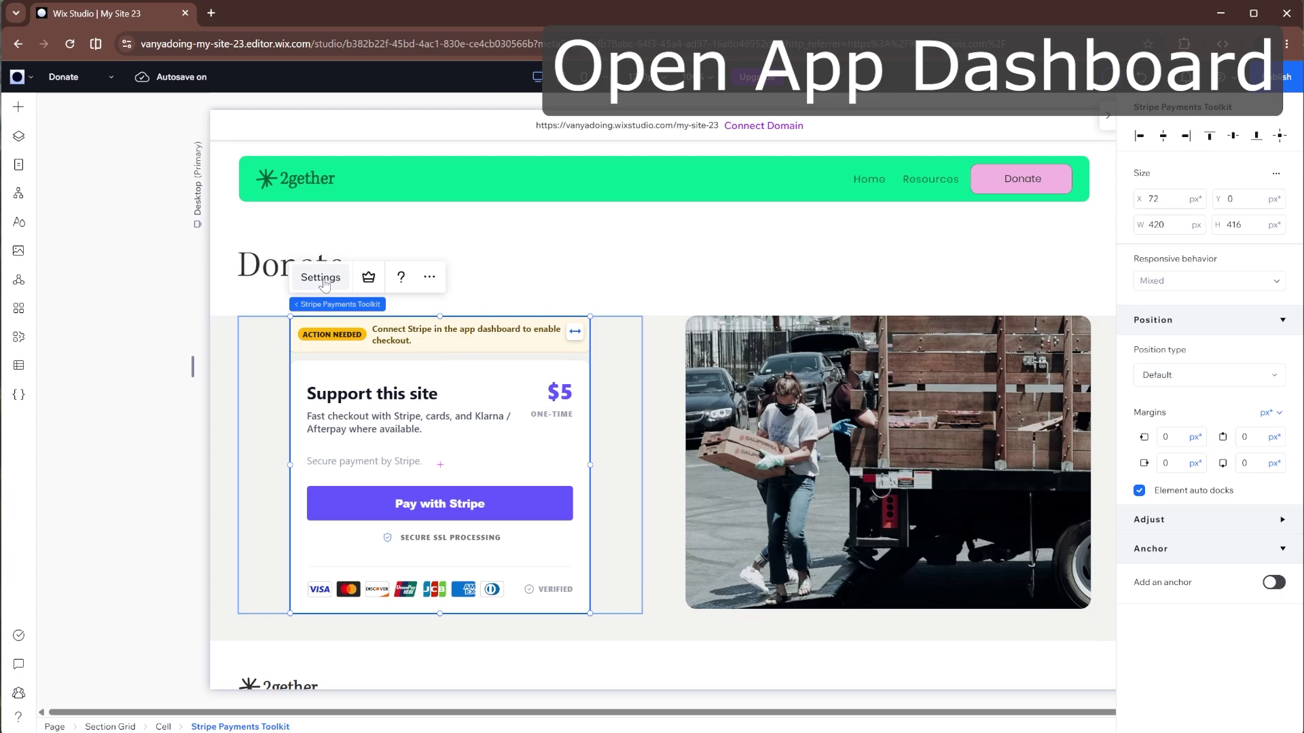
# - Open the Stripe Payments Toolkit dashboard from the widget settings and scroll to Copy Stripe API keys
pyautogui.click(322, 278)
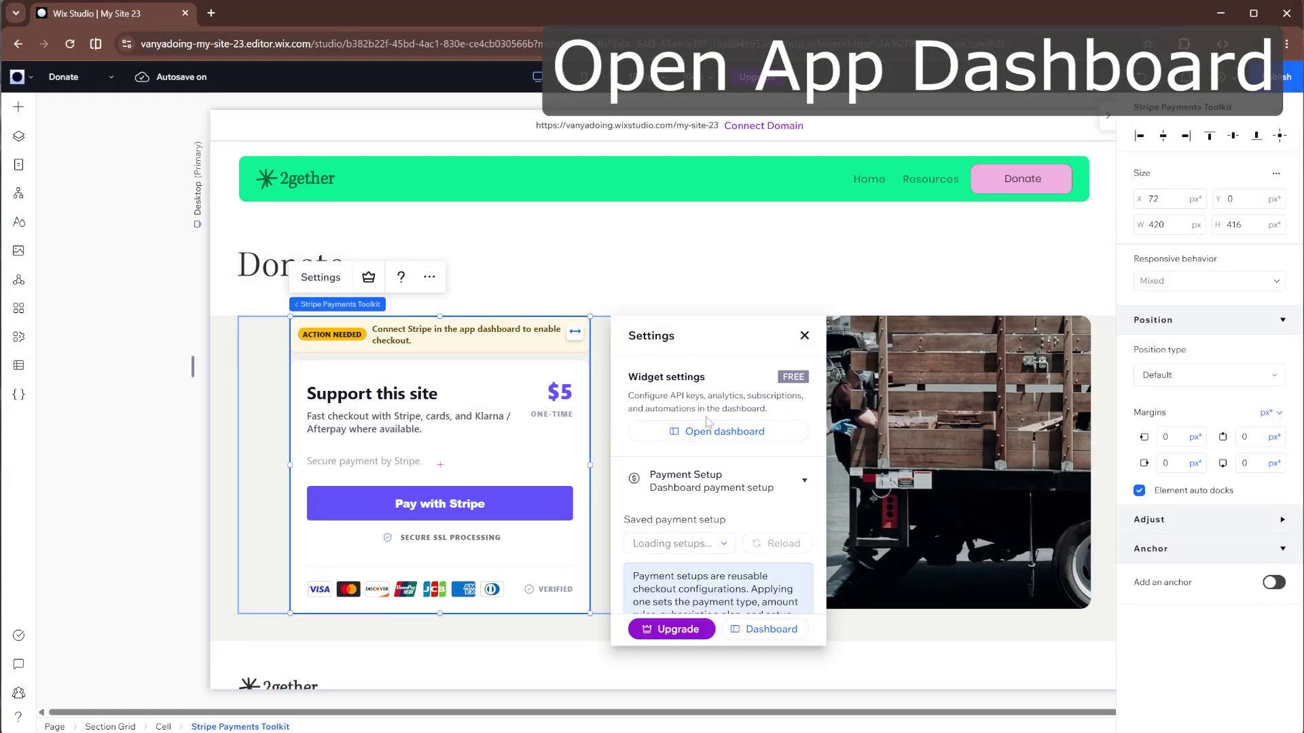
pyautogui.click(718, 432)
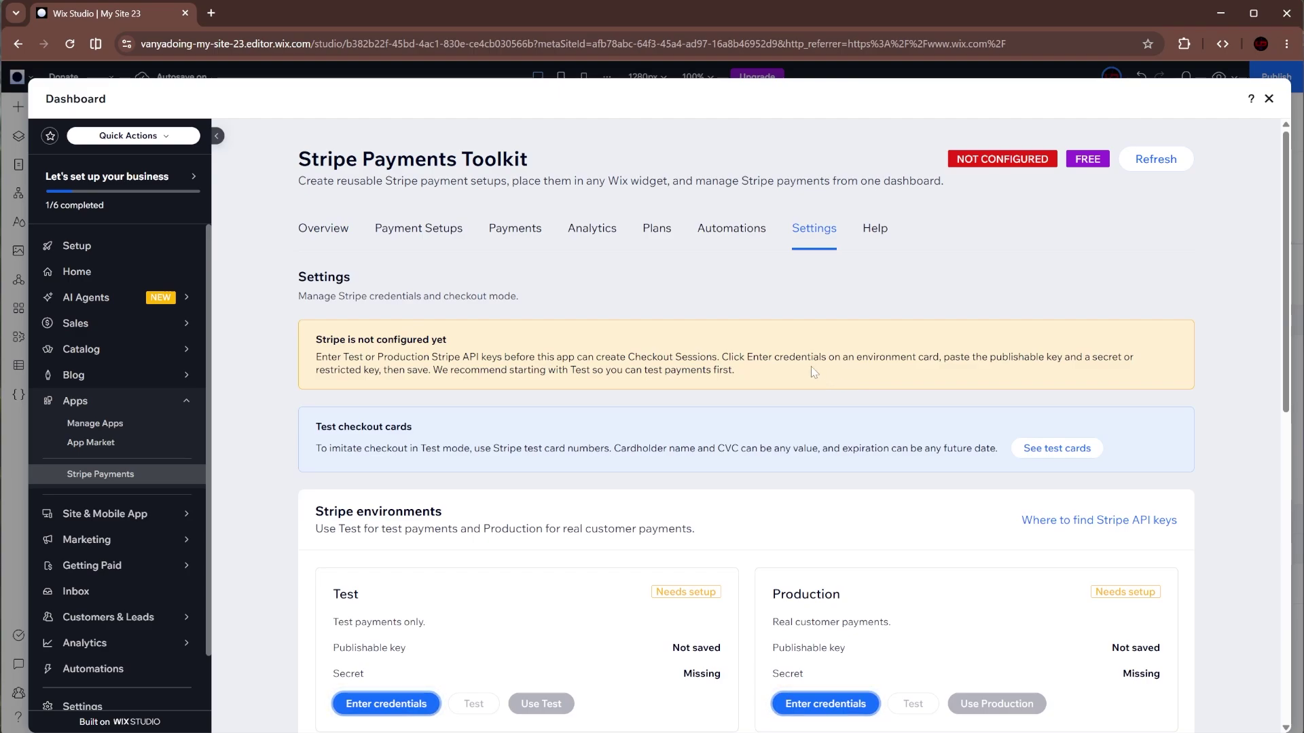
pyautogui.scroll(-1, 811, 365)
pyautogui.scroll(-1, 793, 367)
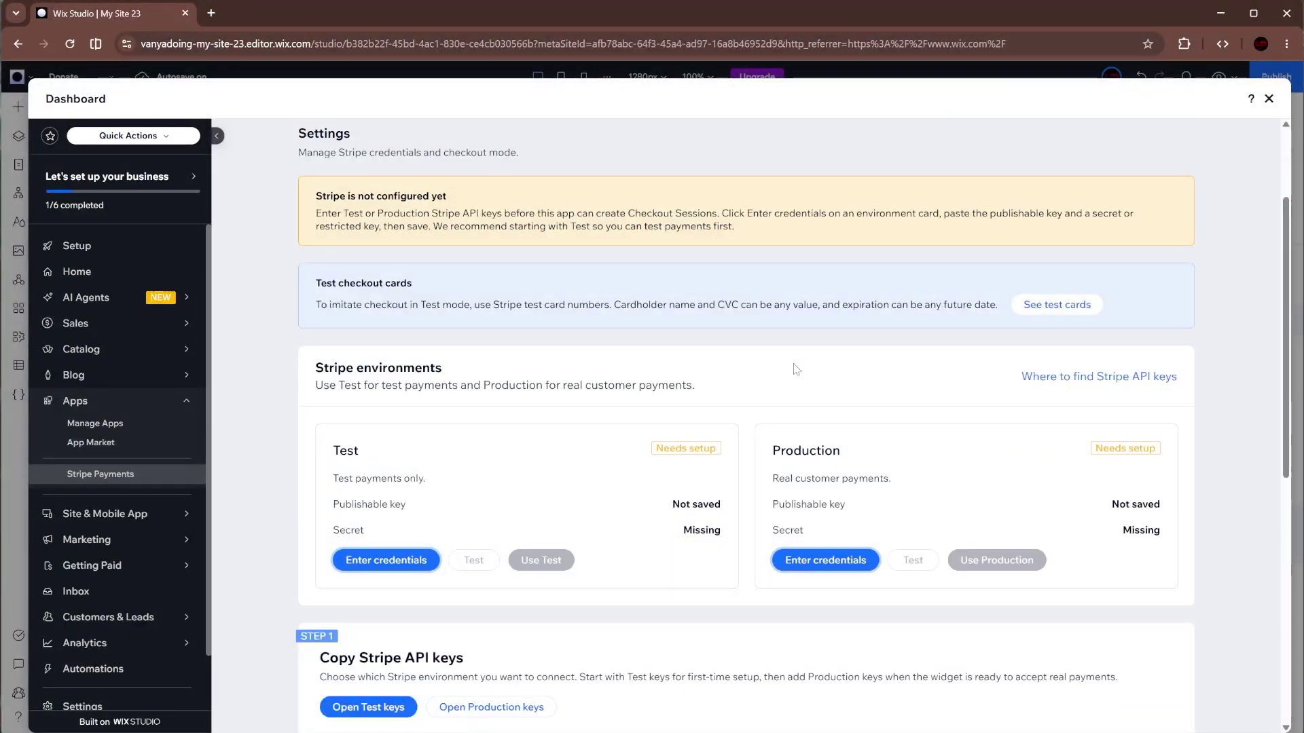
pyautogui.scroll(-1, 793, 368)
pyautogui.scroll(-3, 795, 368)
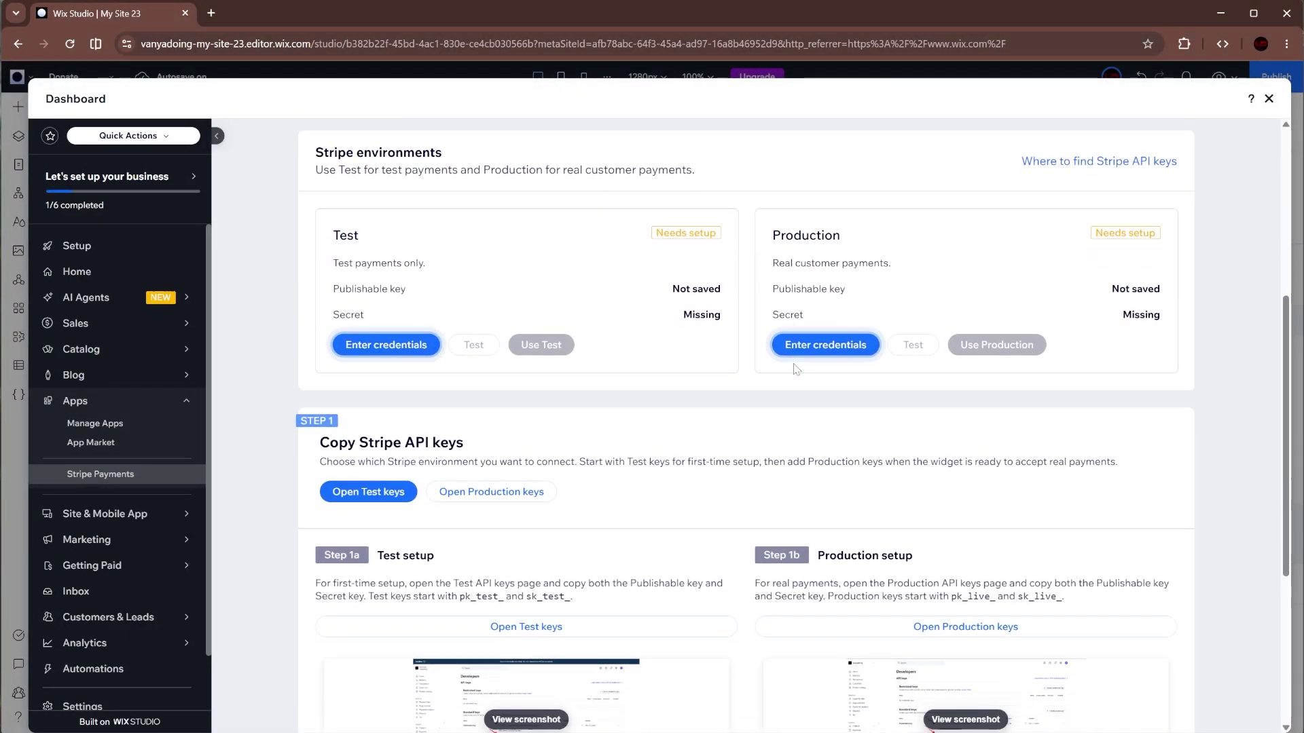
pyautogui.scroll(-1, 796, 369)
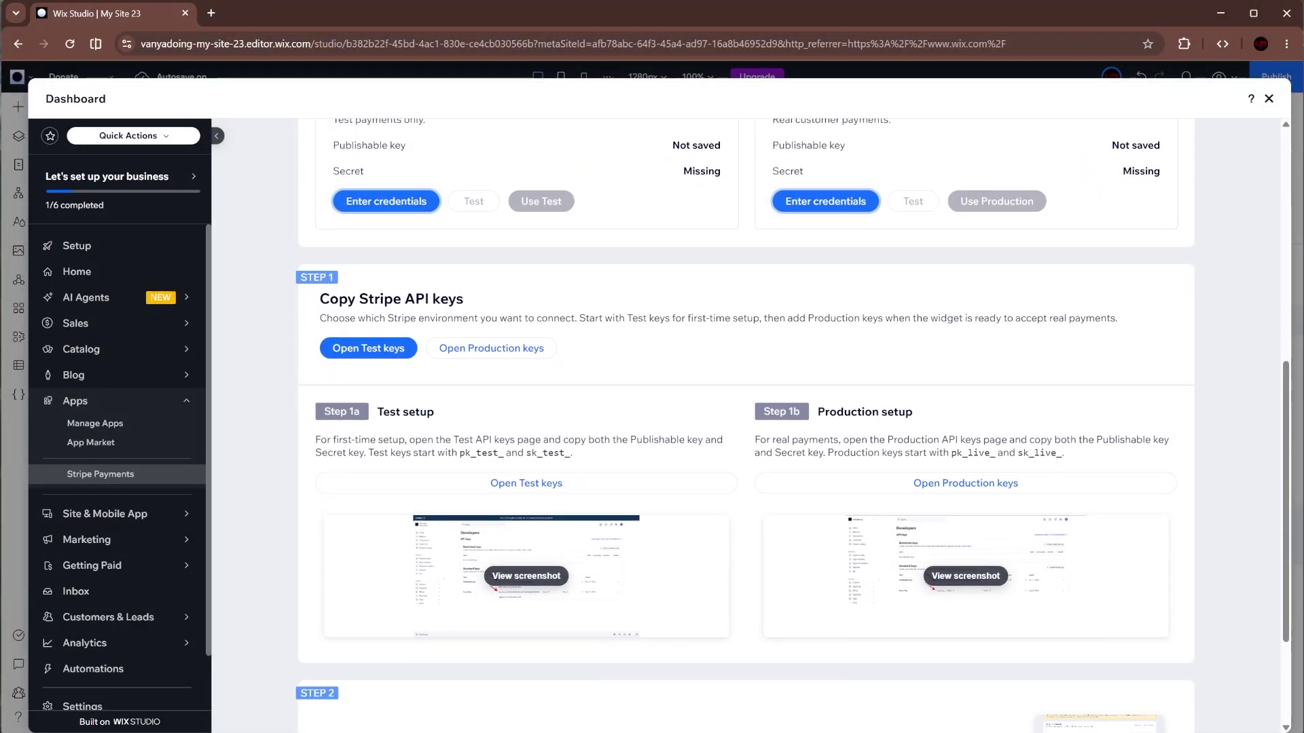
# - Open Stripe's Test API keys page and copy the publishable key
pyautogui.click(530, 485)
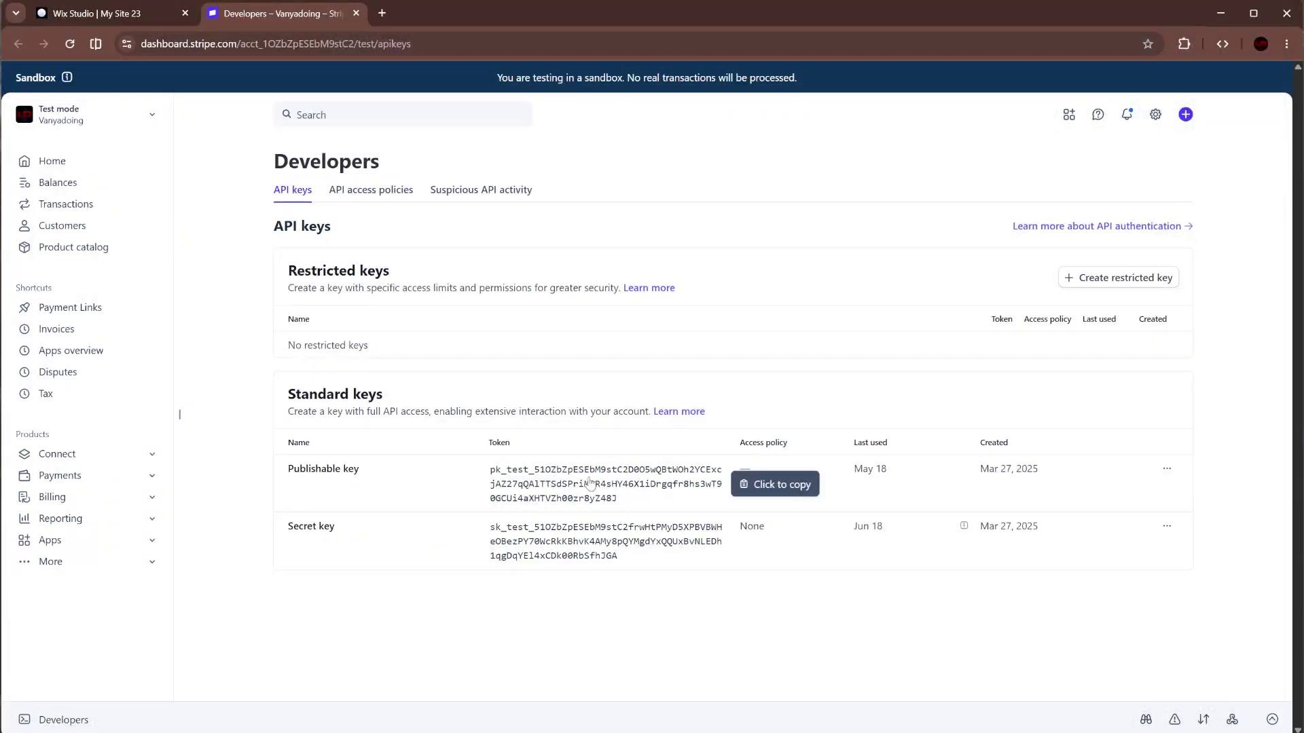
pyautogui.click(599, 481)
# - Paste the test publishable key into the Test environment credentials form
pyautogui.click(154, 18)
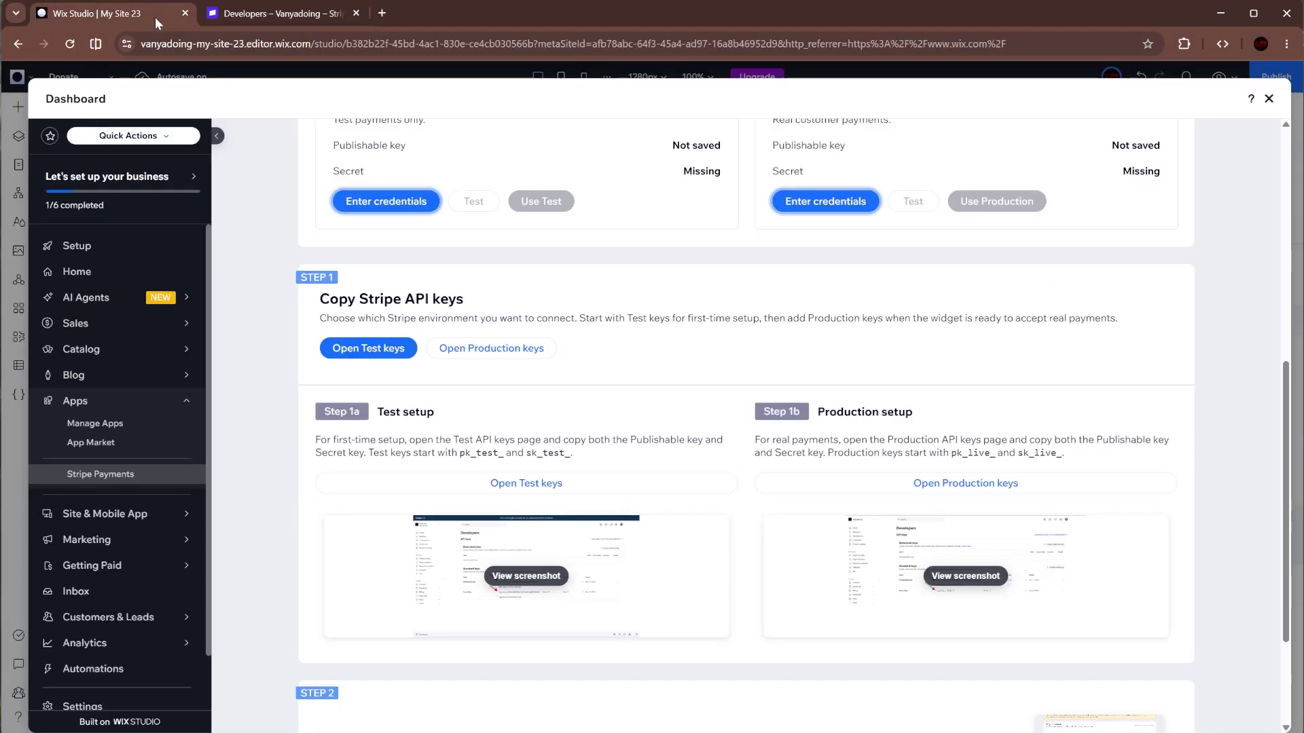
pyautogui.scroll(3, 429, 239)
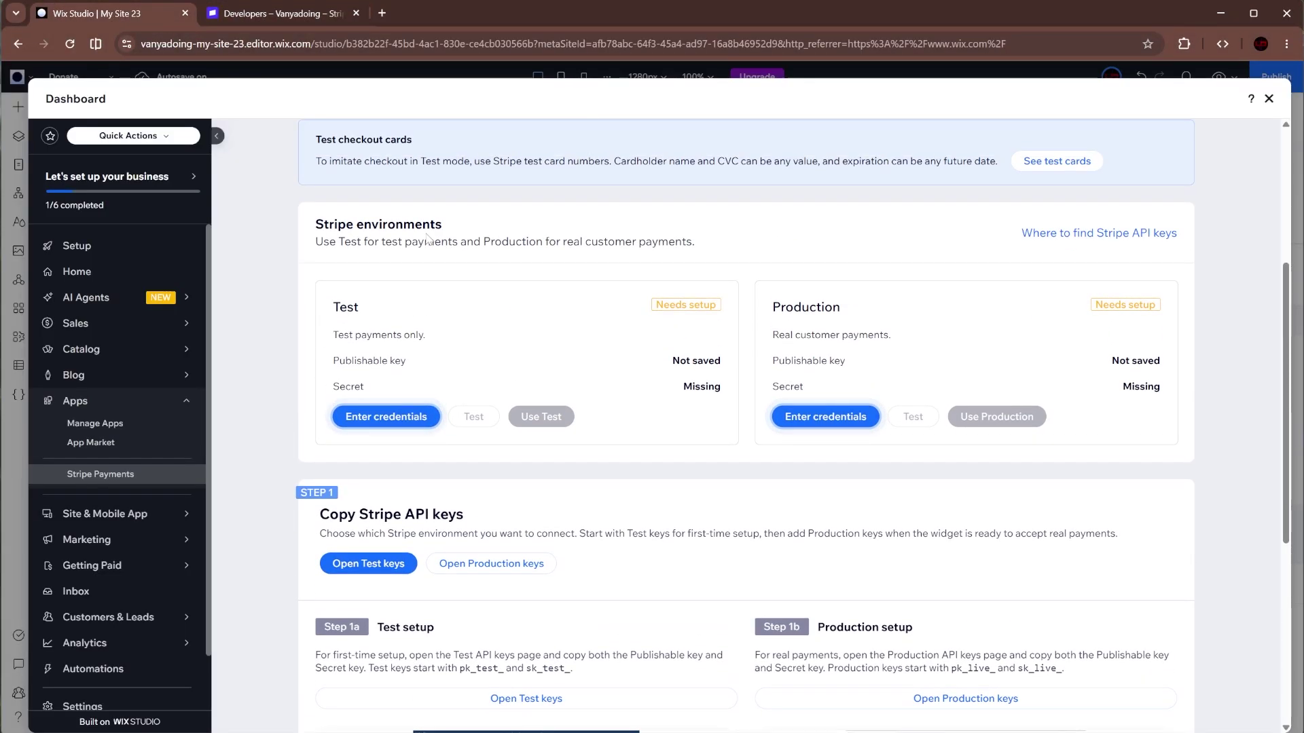
pyautogui.click(404, 417)
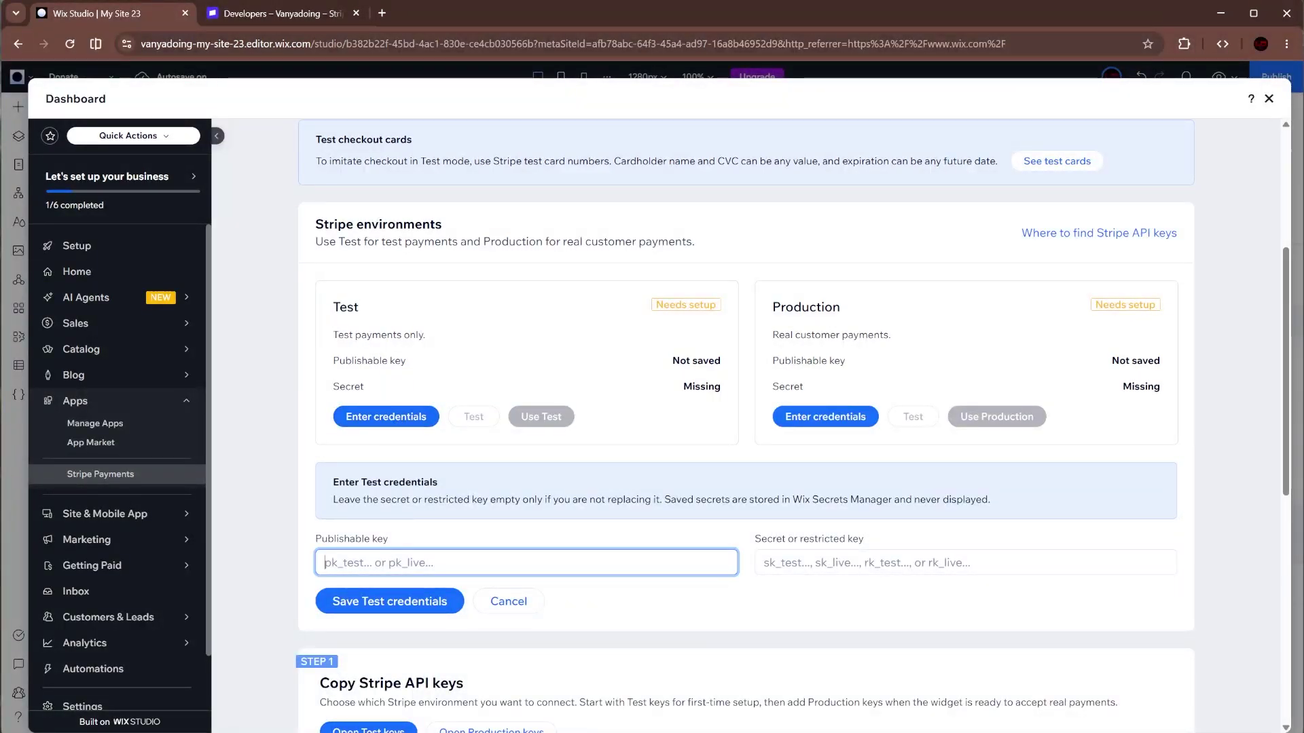
pyautogui.hotkey('ctrl', 'v')
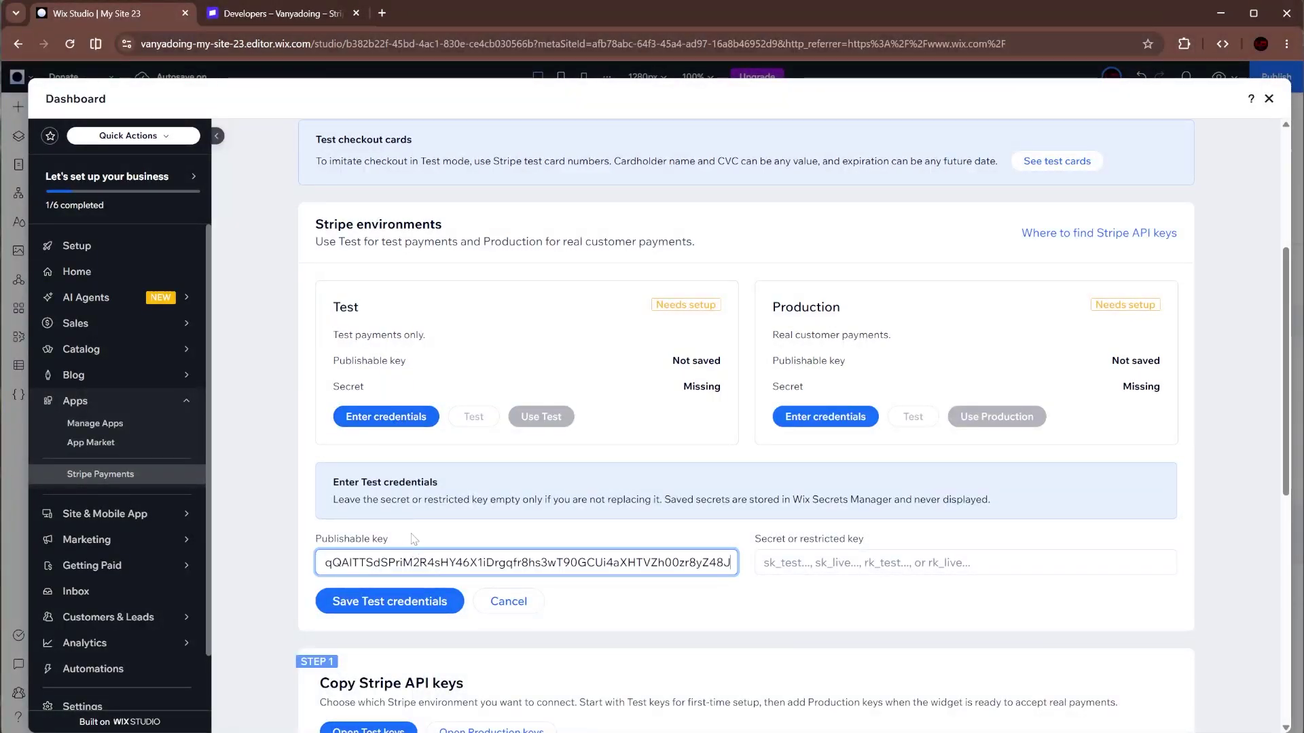
# - Copy the test secret key from Stripe, paste it in, and save the Test credentials
pyautogui.click(283, 14)
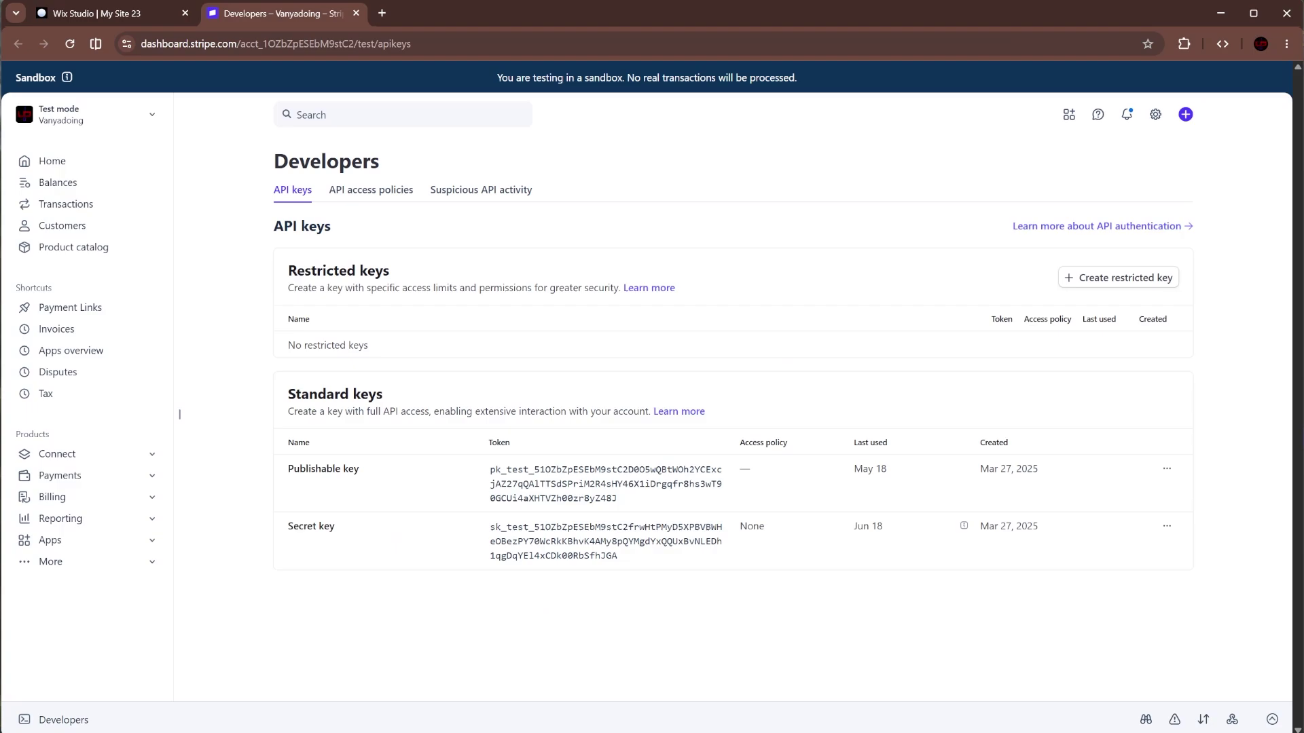
pyautogui.click(542, 540)
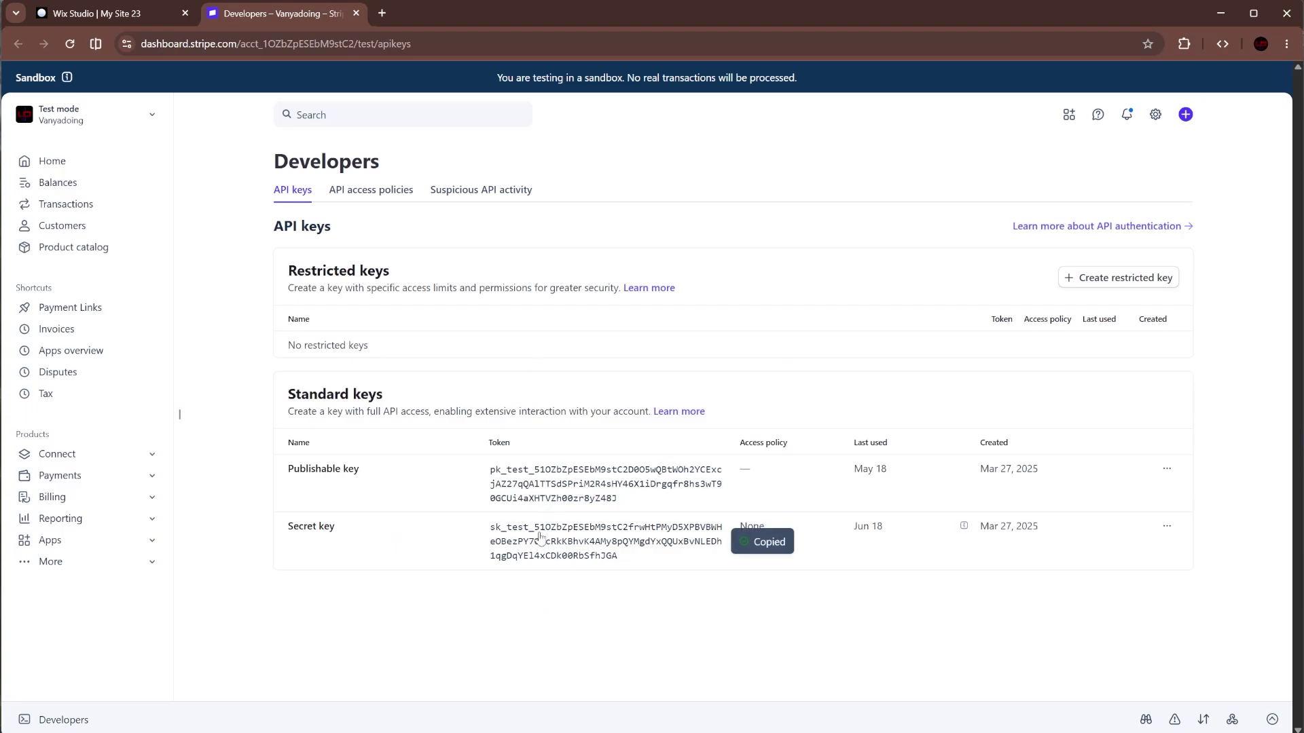
pyautogui.click(148, 12)
pyautogui.click(810, 561)
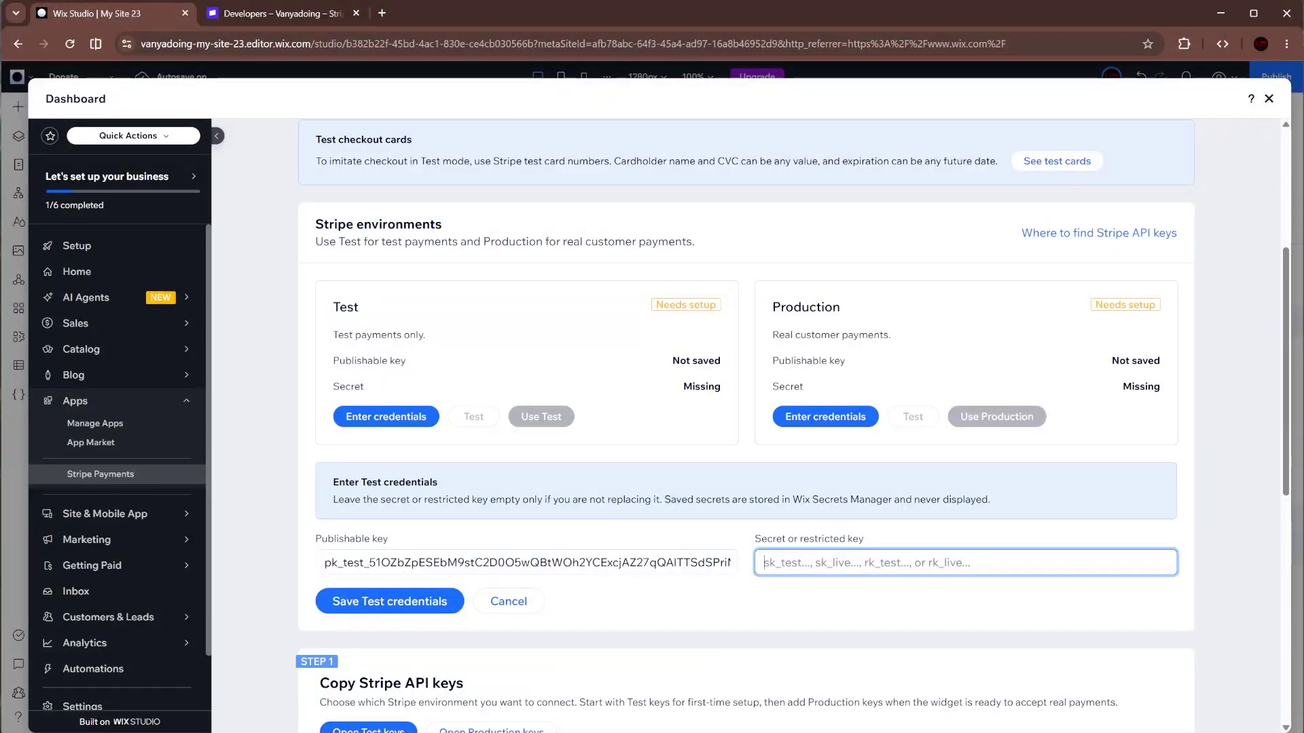
pyautogui.hotkey('ctrl', 'v')
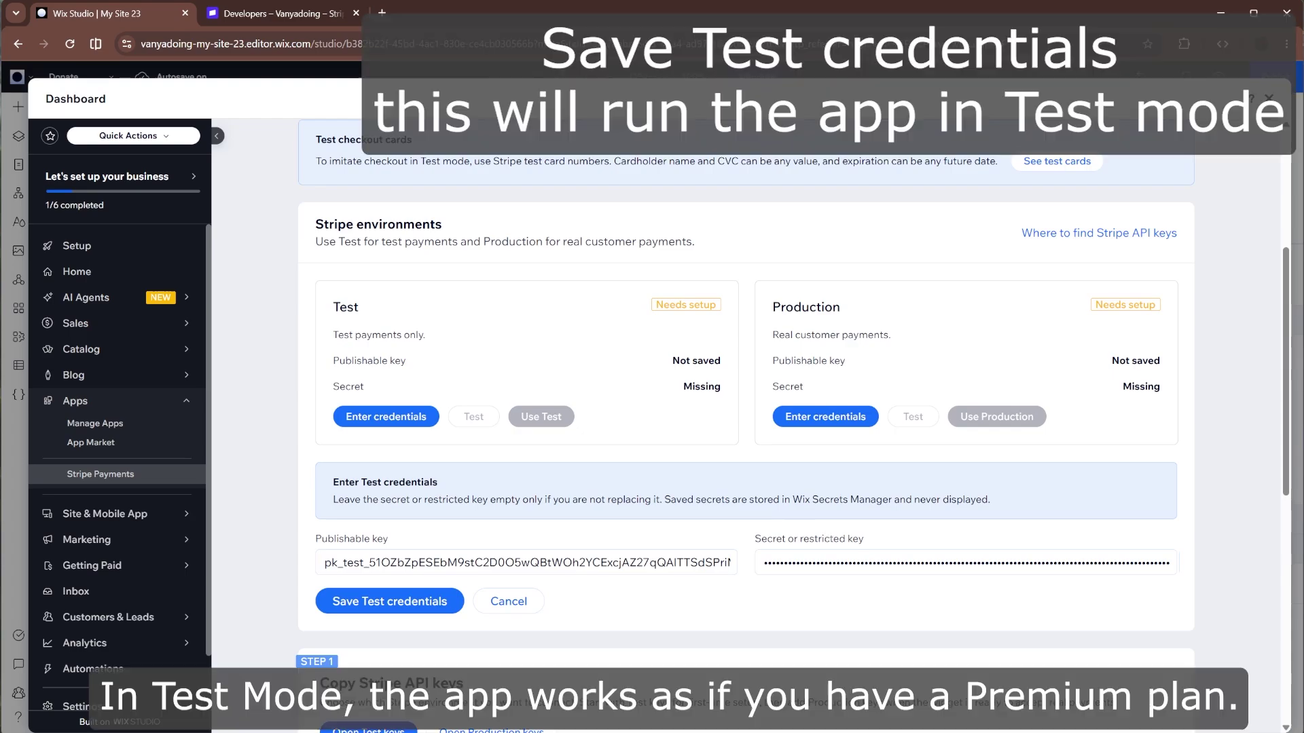
pyautogui.click(403, 607)
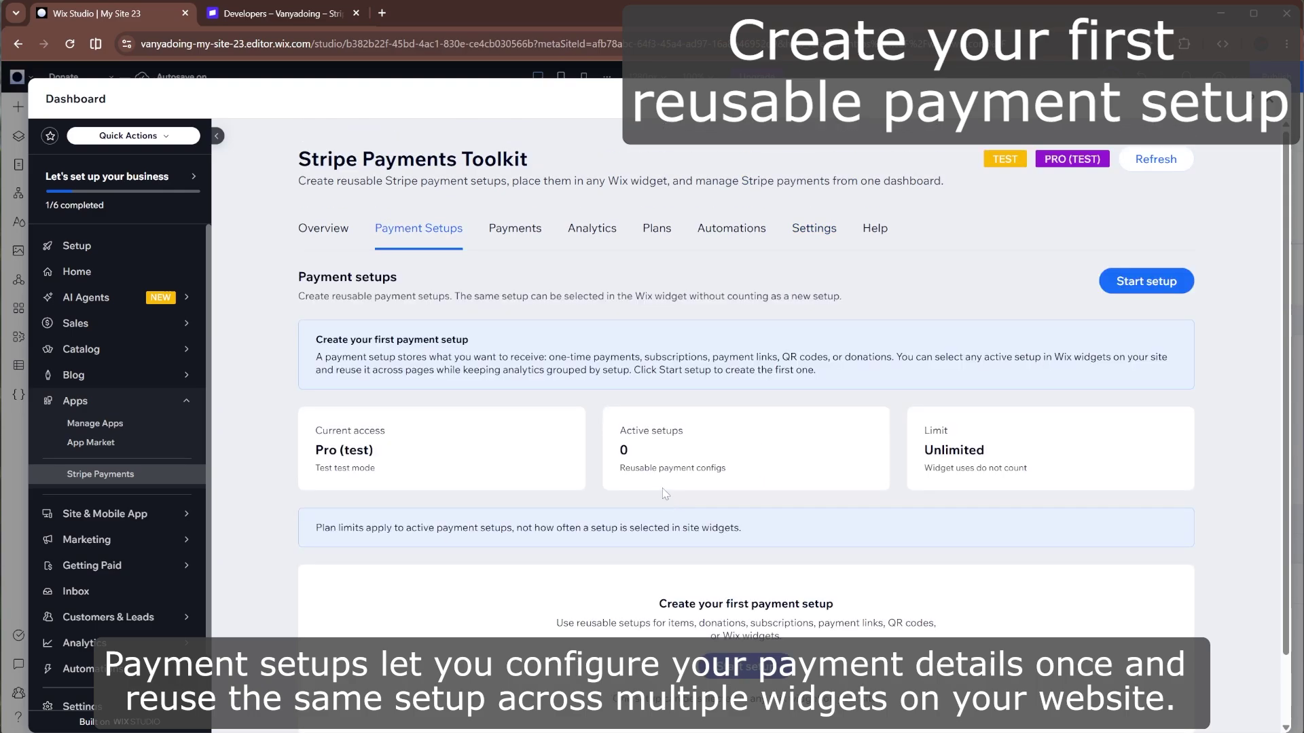
# - Start the first payment setup and name it 'donation form'
pyautogui.scroll(-1, 661, 489)
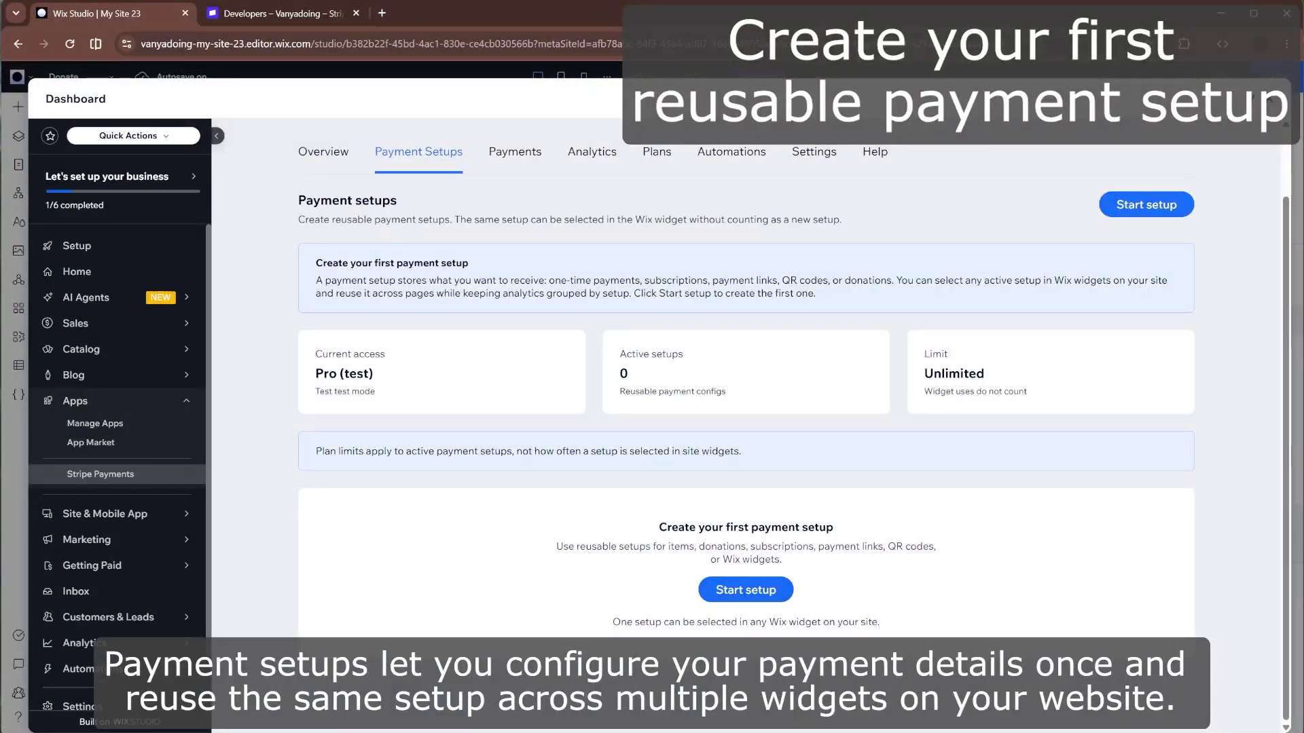
pyautogui.click(740, 592)
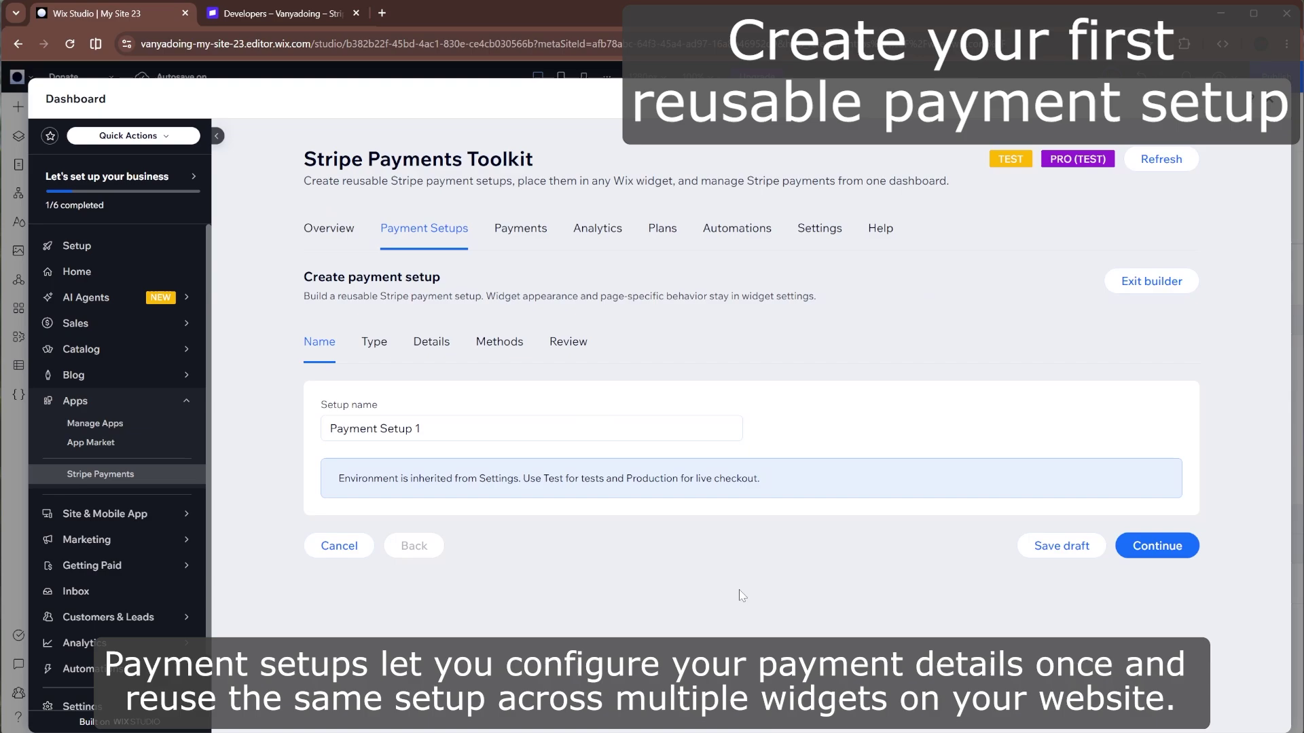
pyautogui.click(476, 429)
pyautogui.write('d')
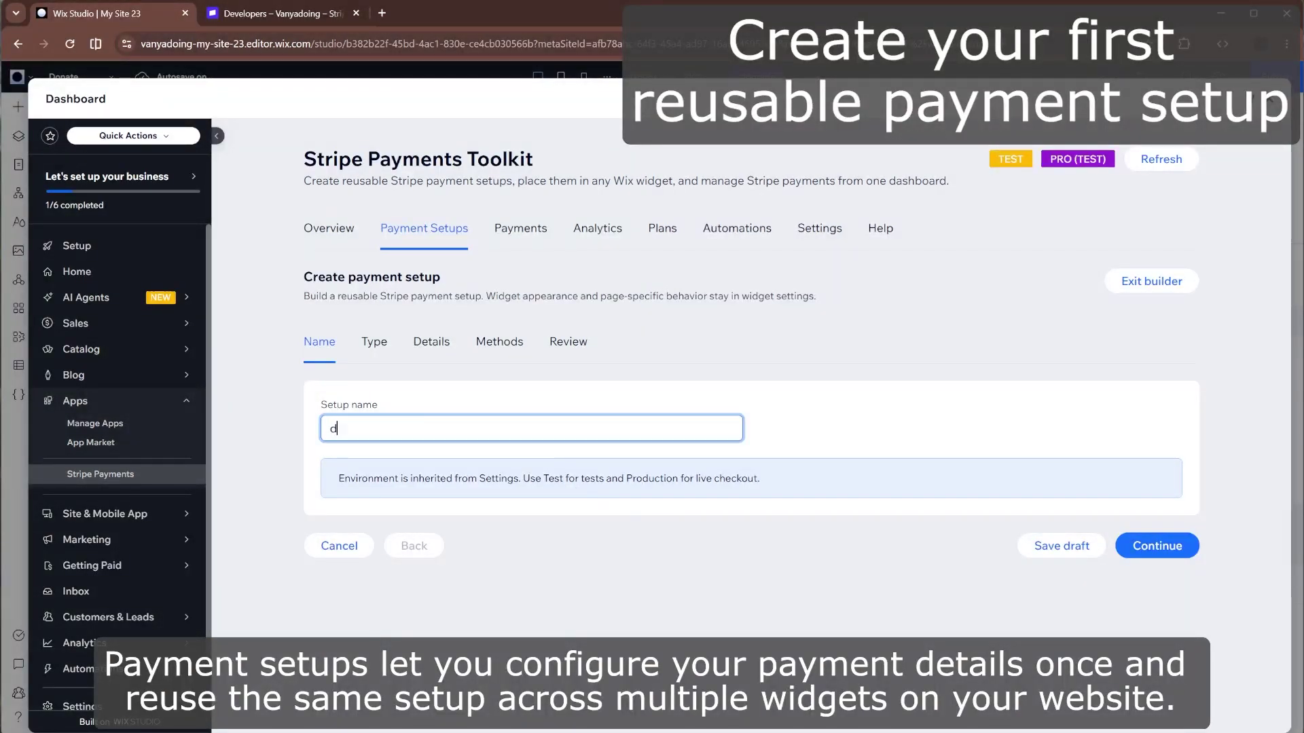
pyautogui.write('onation form')
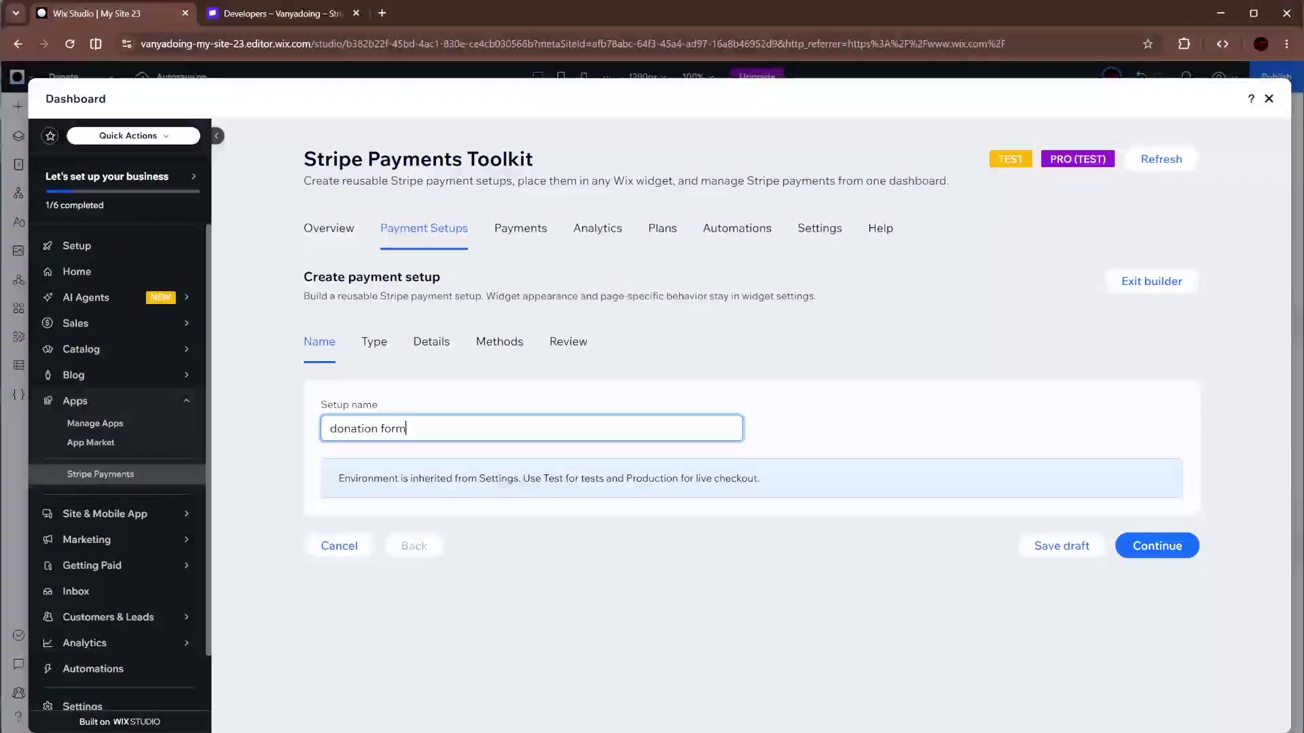
# - Make it a Donation setup and name the campaign 'Campaign 1'
pyautogui.click(1141, 545)
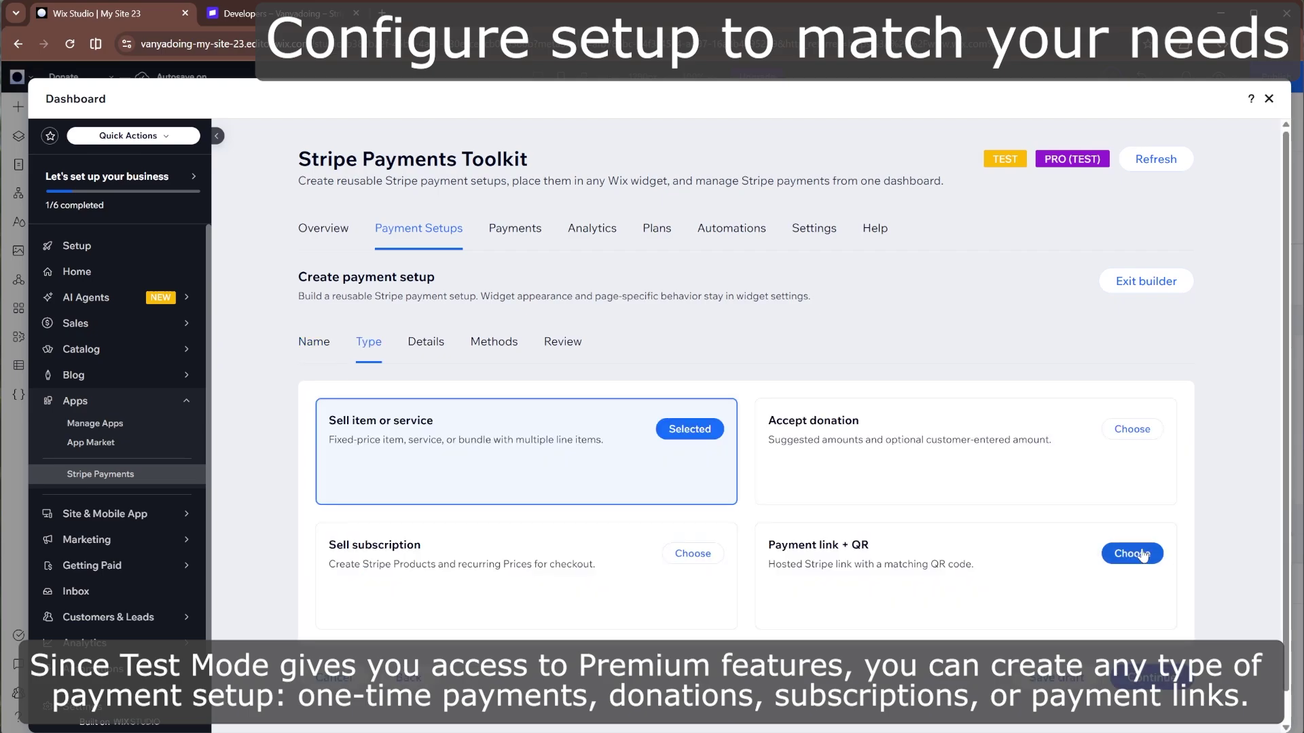
pyautogui.click(1130, 428)
pyautogui.click(1160, 685)
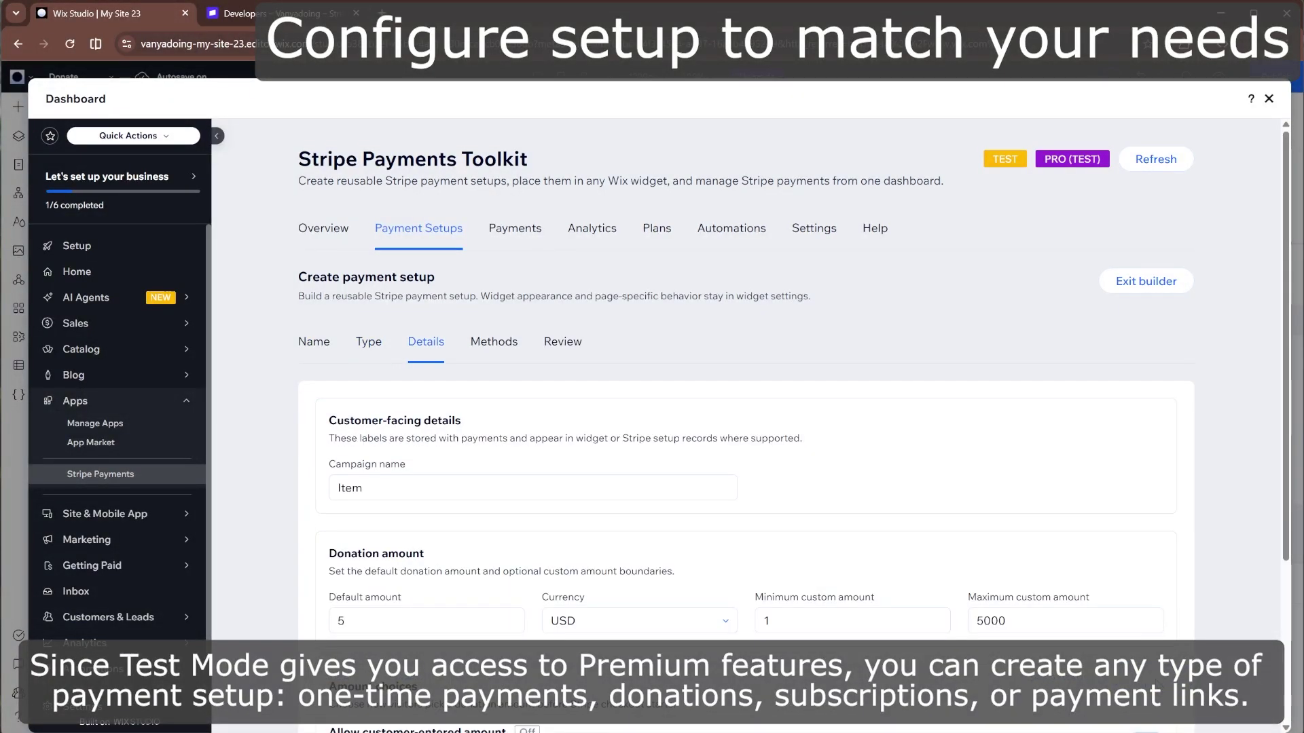
pyautogui.scroll(-3, 863, 482)
pyautogui.scroll(1, 492, 293)
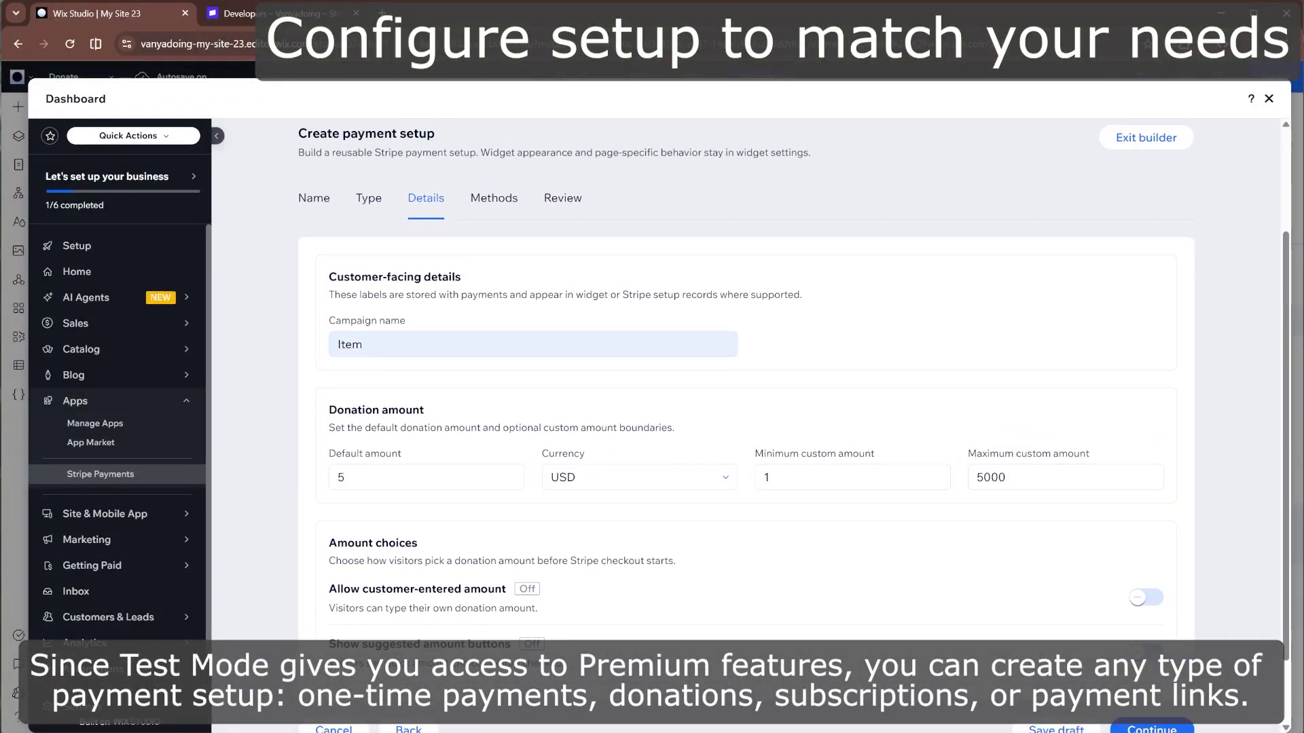
pyautogui.click(469, 344)
pyautogui.write('cam')
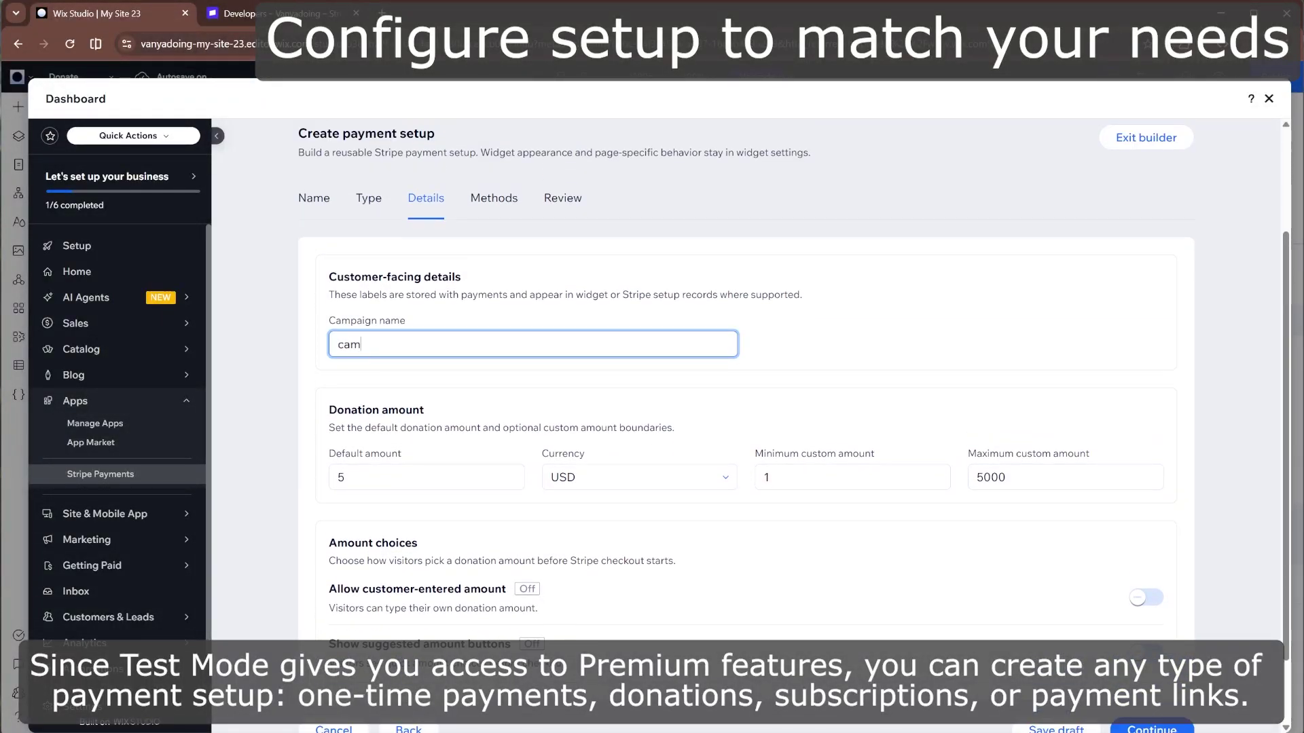
pyautogui.write('paign 1')
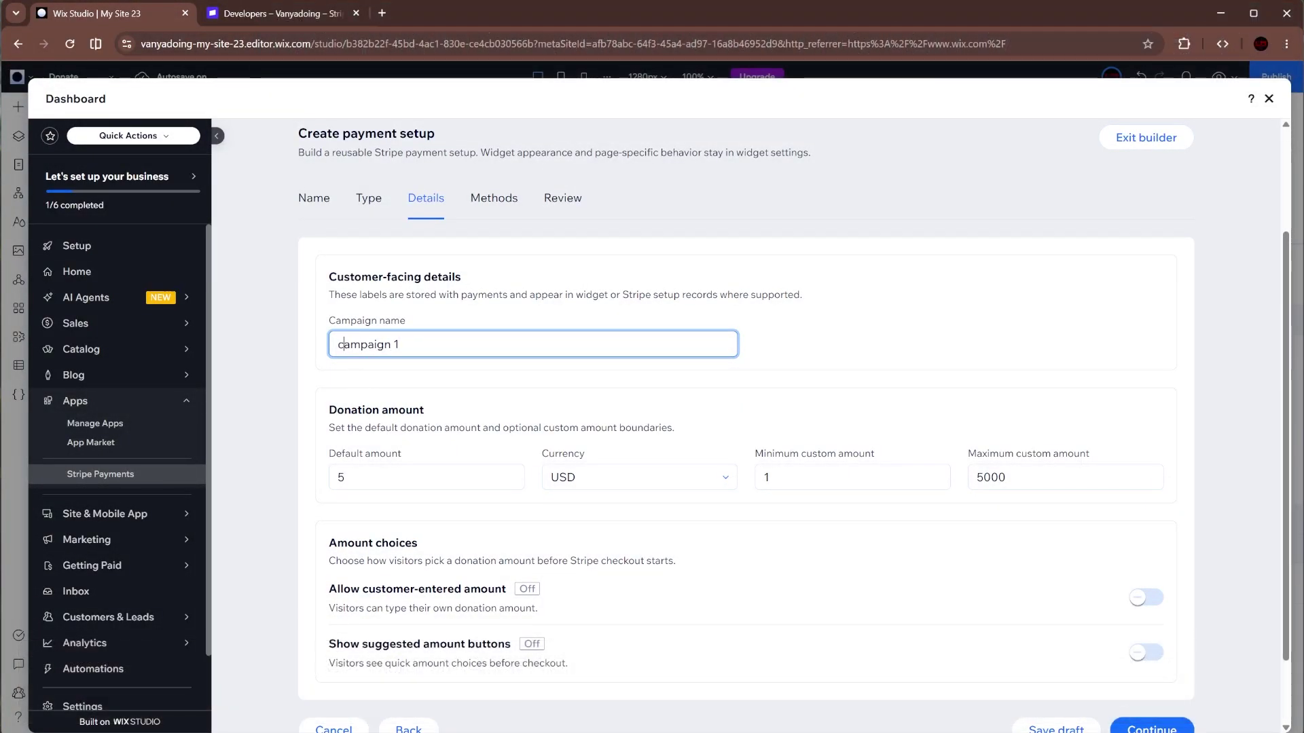
pyautogui.press('BackSpace')
pyautogui.write('C')
pyautogui.click(462, 386)
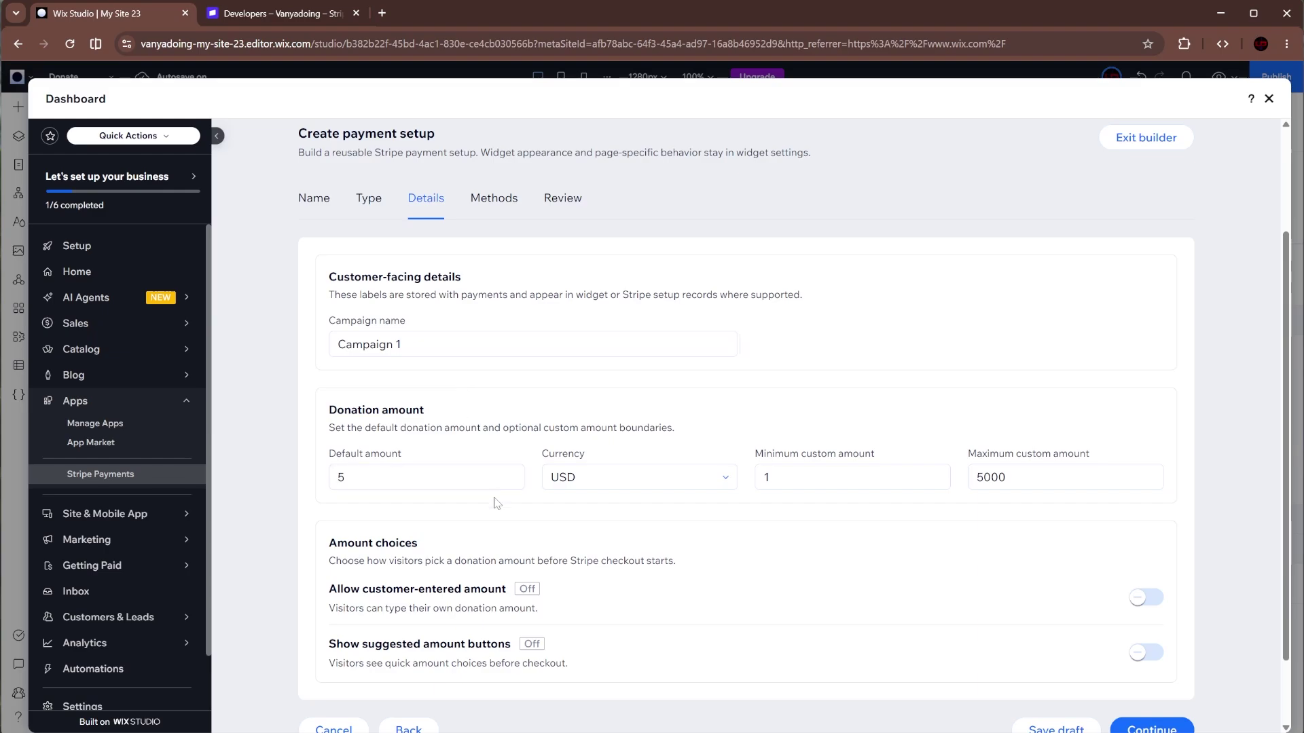
# - Allow donor-entered amounts, suggest $15, $30, $60, $100 (removing $5), and default to $30
pyautogui.click(1147, 606)
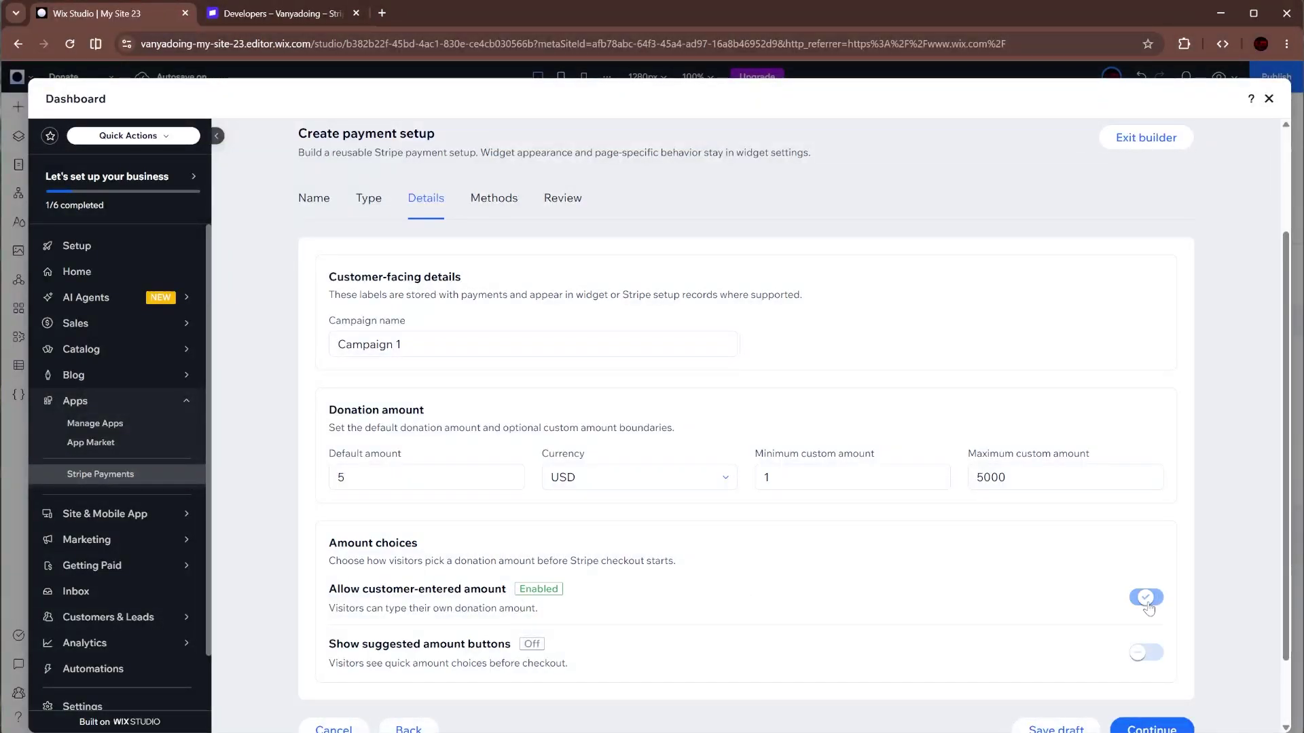
pyautogui.click(1146, 653)
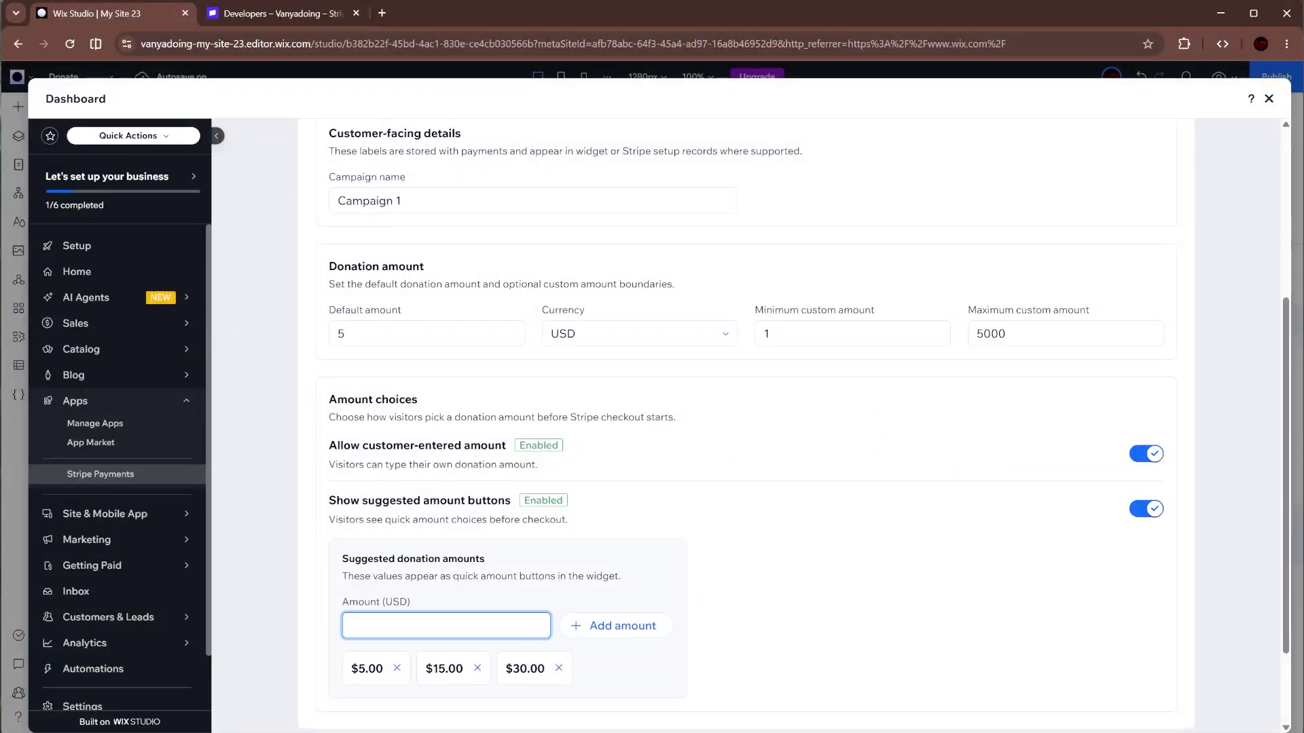
pyautogui.click(615, 625)
pyautogui.click(612, 626)
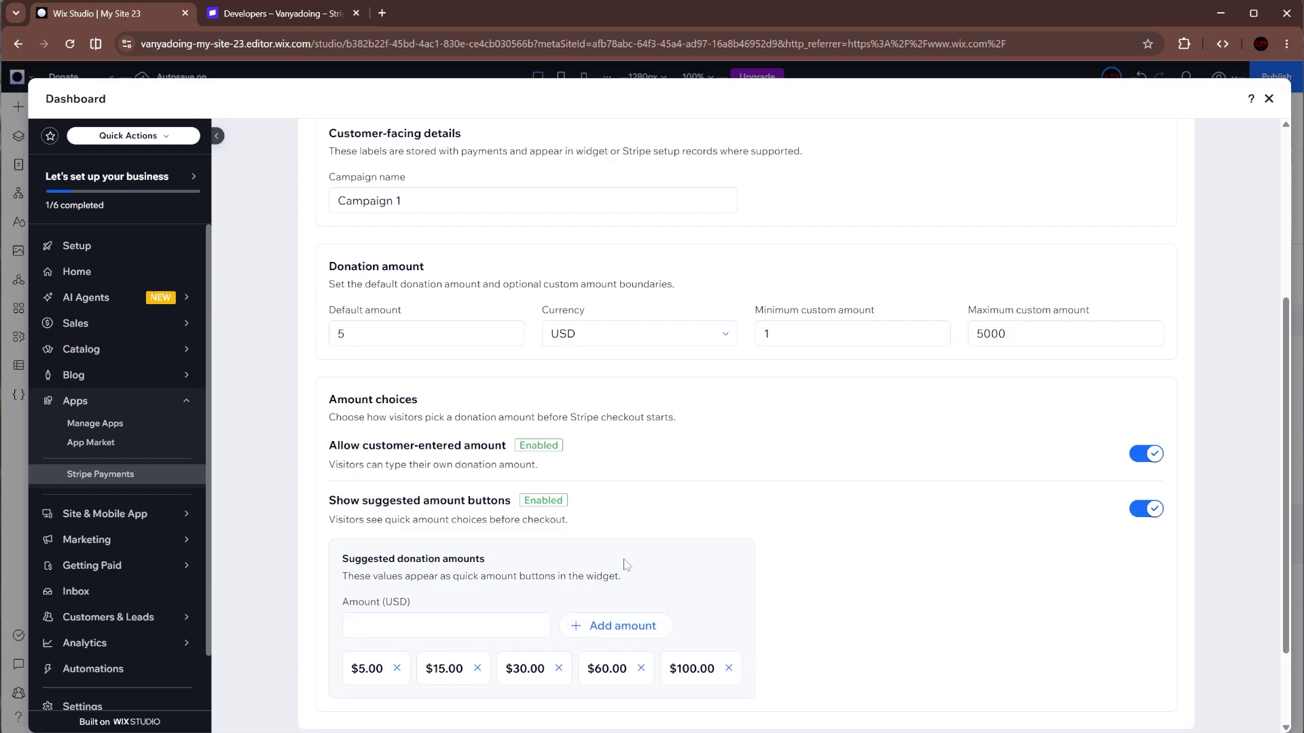
pyautogui.click(397, 668)
pyautogui.click(341, 334)
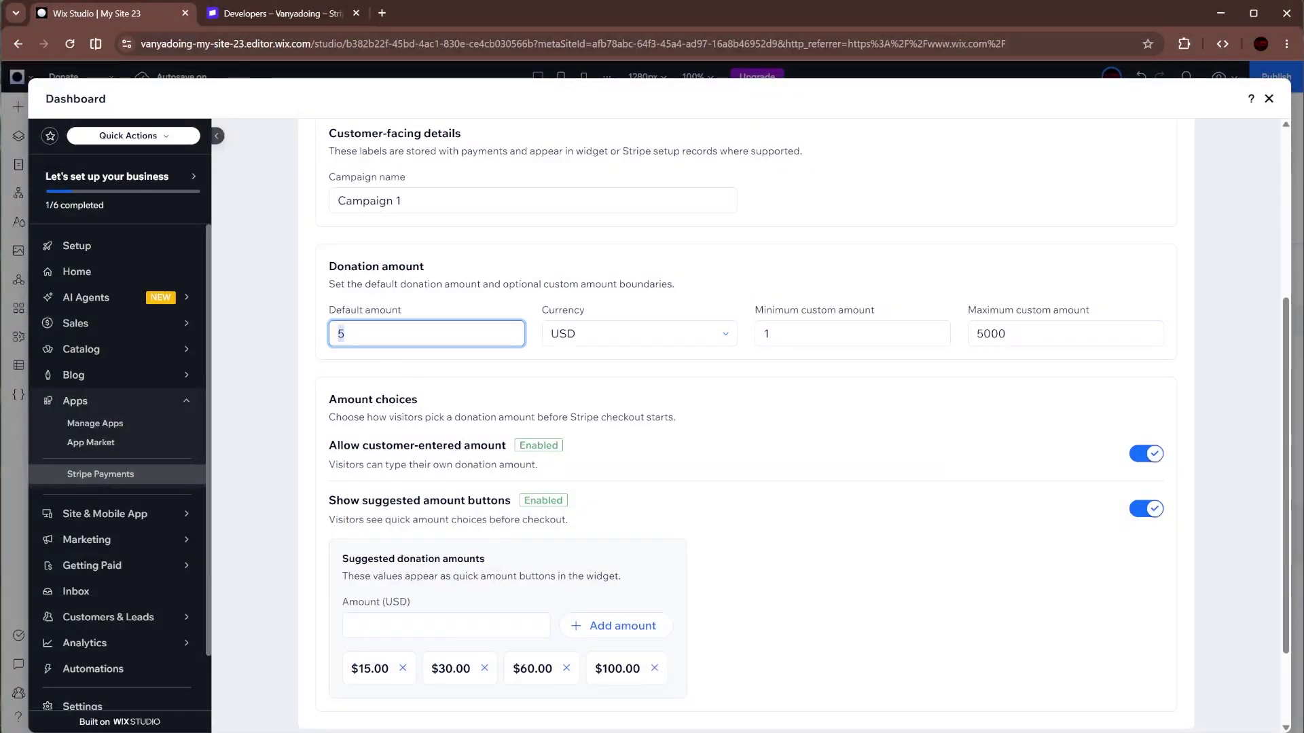
pyautogui.write('30')
pyautogui.click(484, 378)
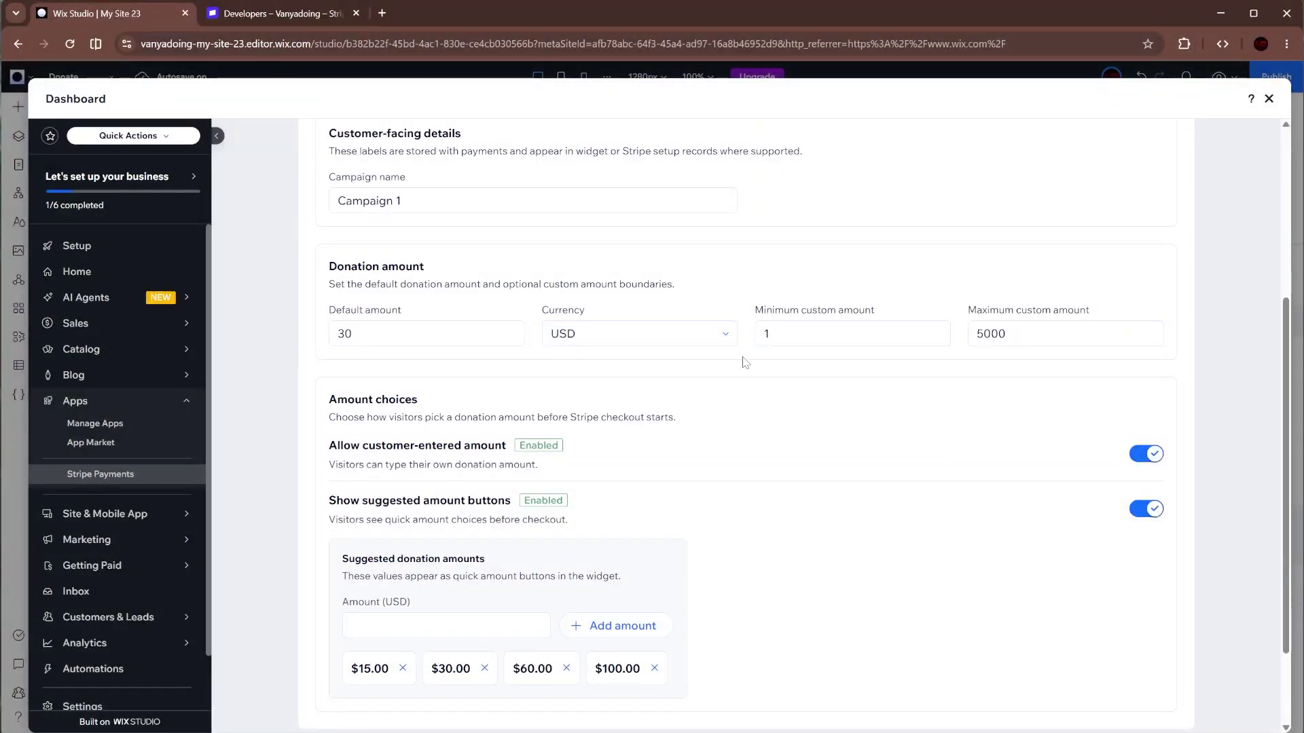
# - Continue through payment methods and review, create the setup, and dismiss the ready notice
pyautogui.scroll(-3, 875, 478)
pyautogui.click(1134, 645)
pyautogui.scroll(5, 904, 442)
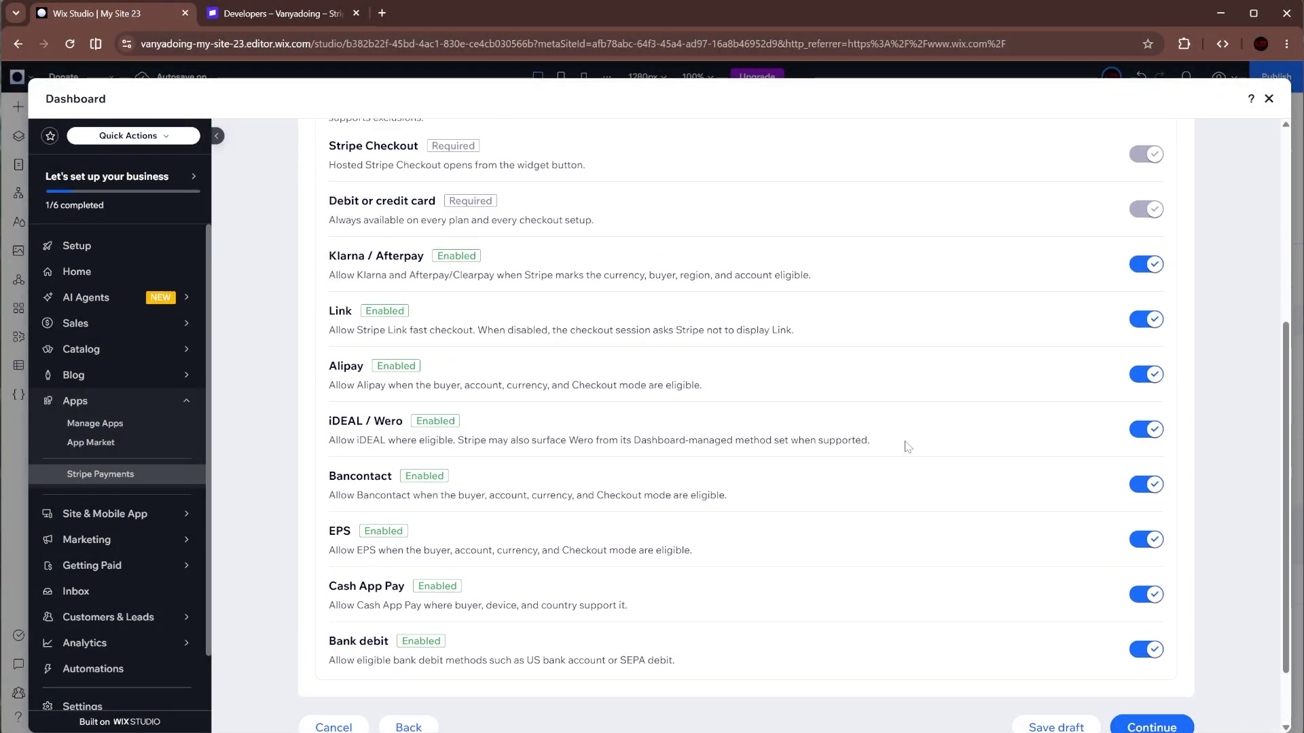
pyautogui.scroll(-5, 917, 344)
pyautogui.click(1144, 662)
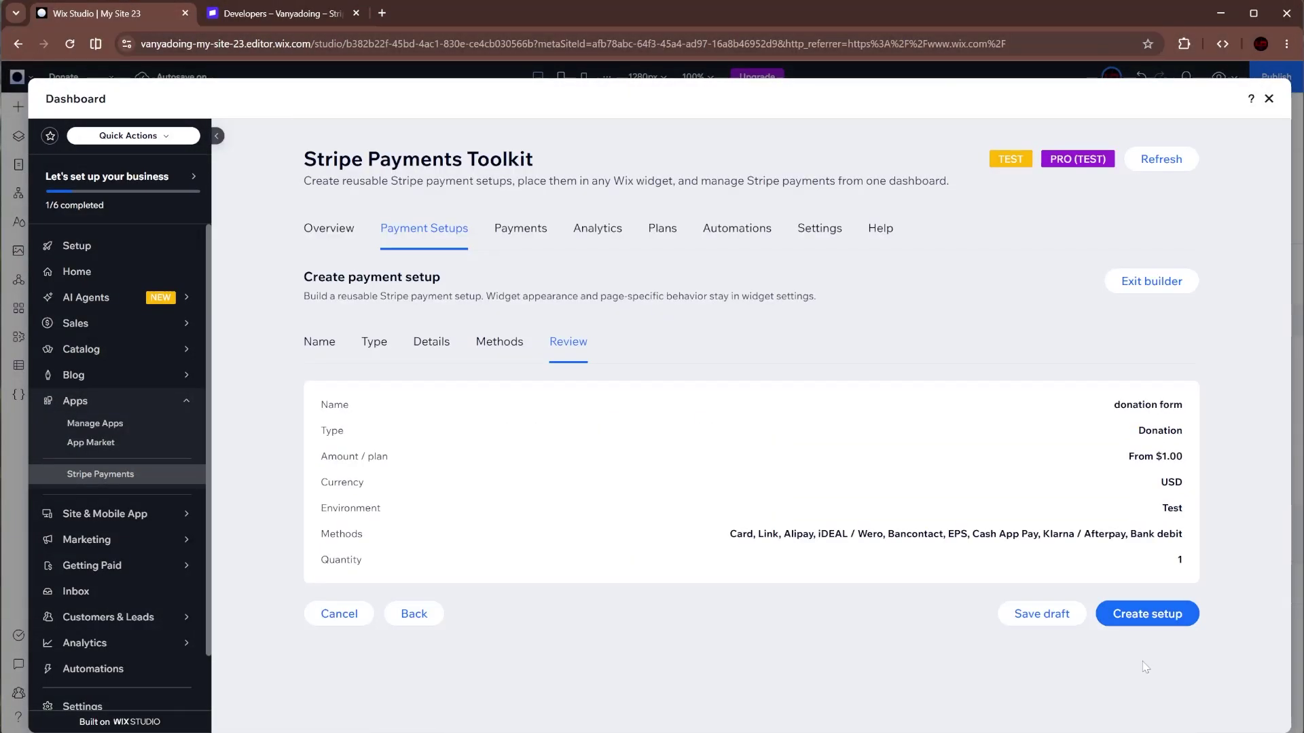
pyautogui.click(1136, 620)
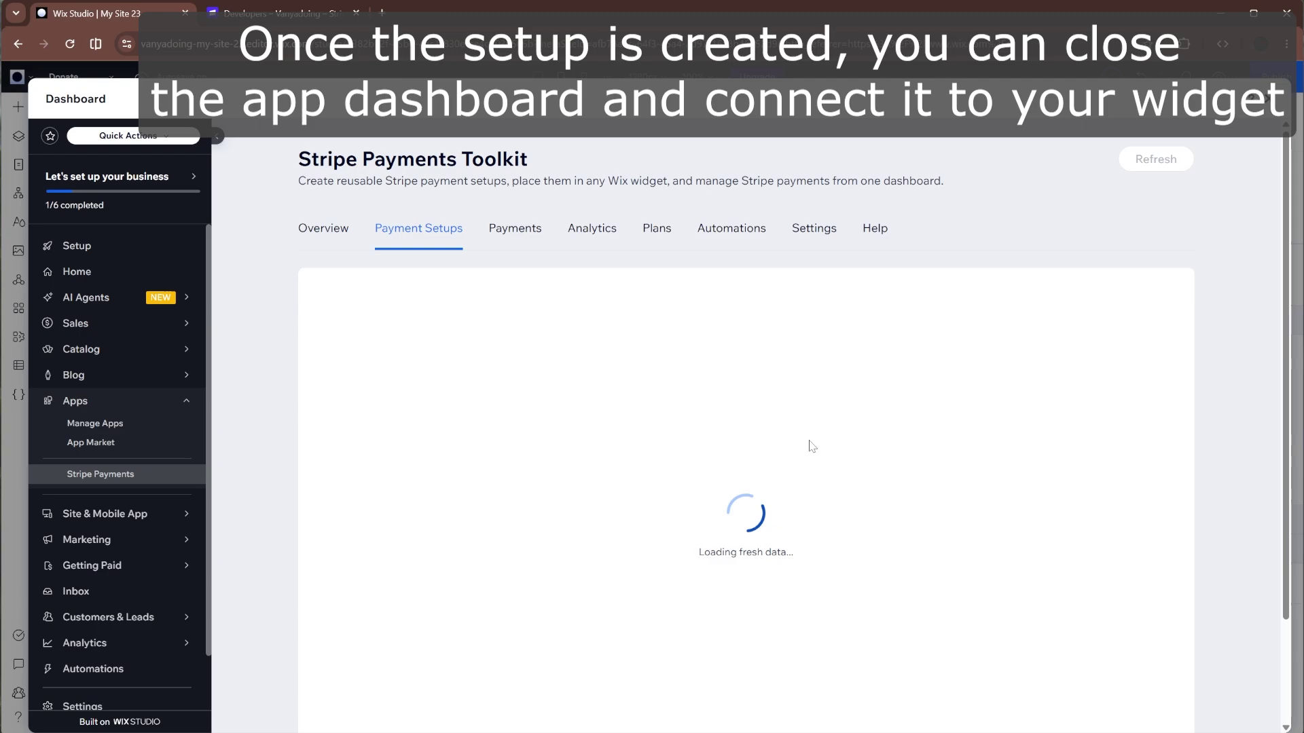
pyautogui.scroll(-1, 772, 462)
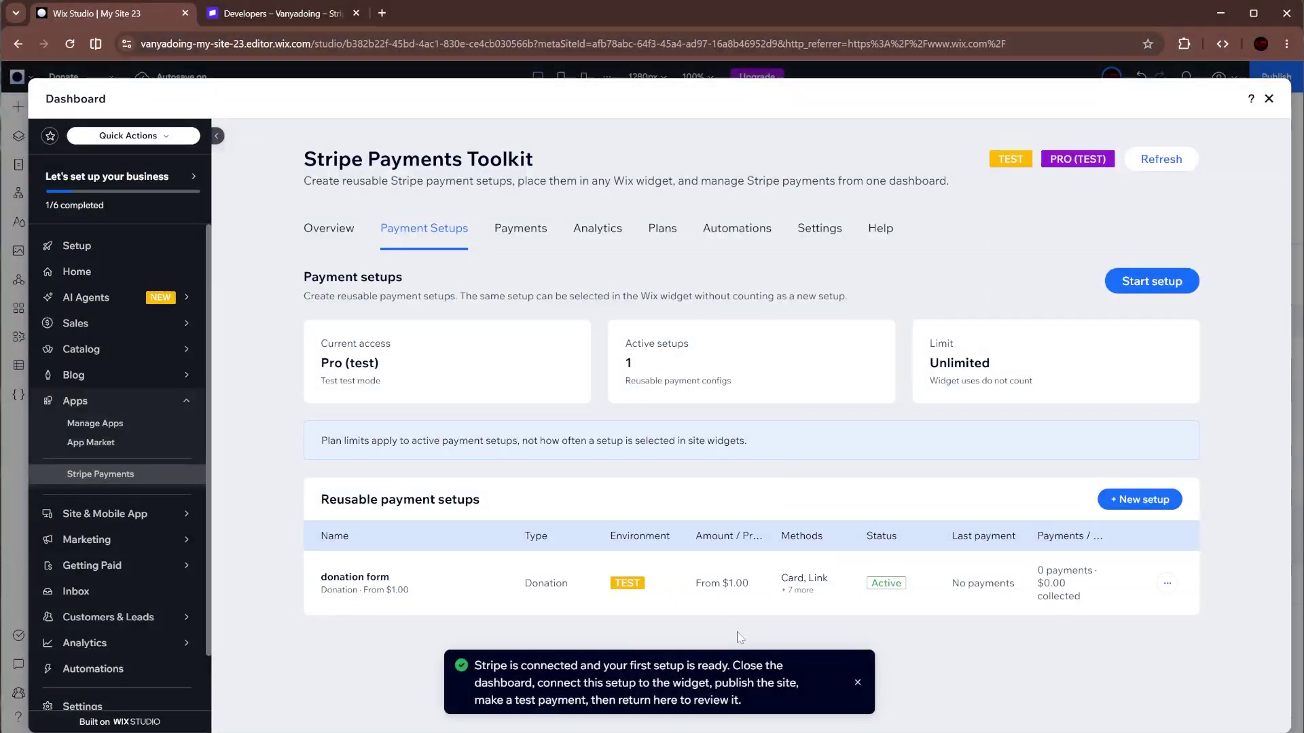
pyautogui.click(858, 685)
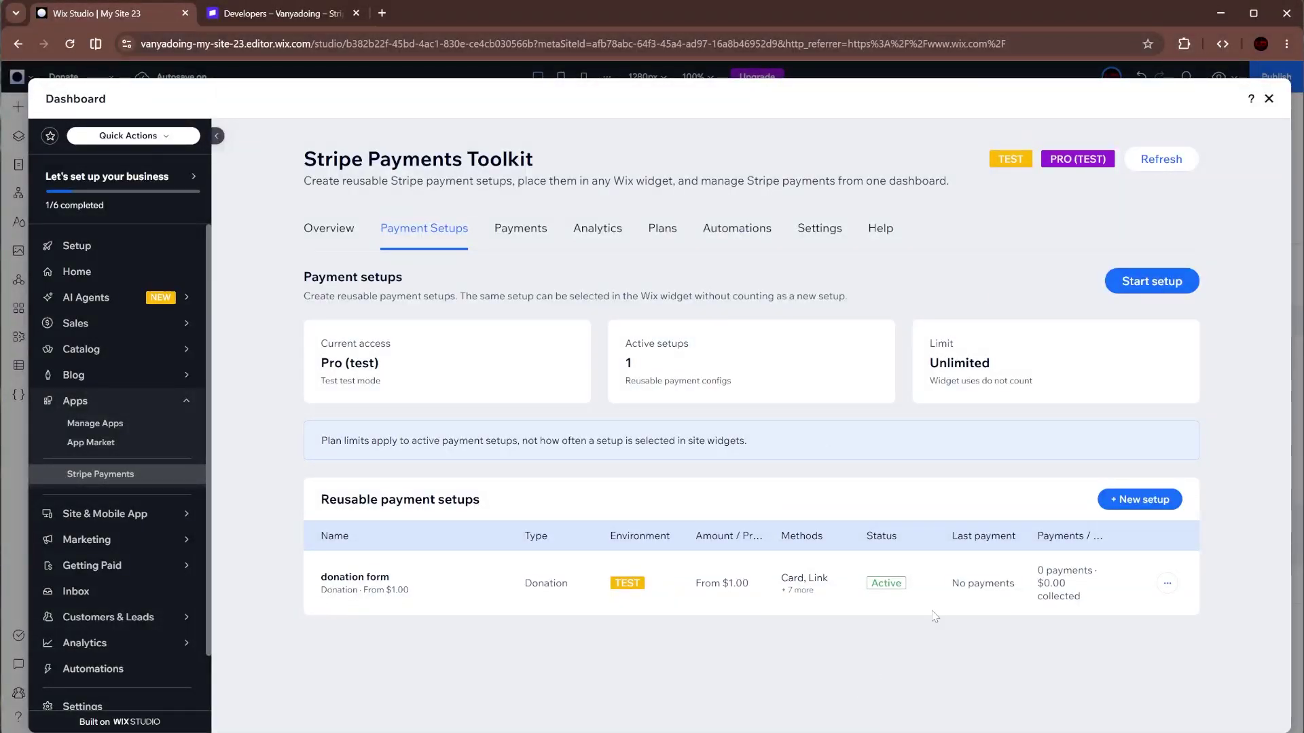
# - Back in the editor, reload saved setups and apply 'donation form' to the Donate-page widget
pyautogui.click(1268, 99)
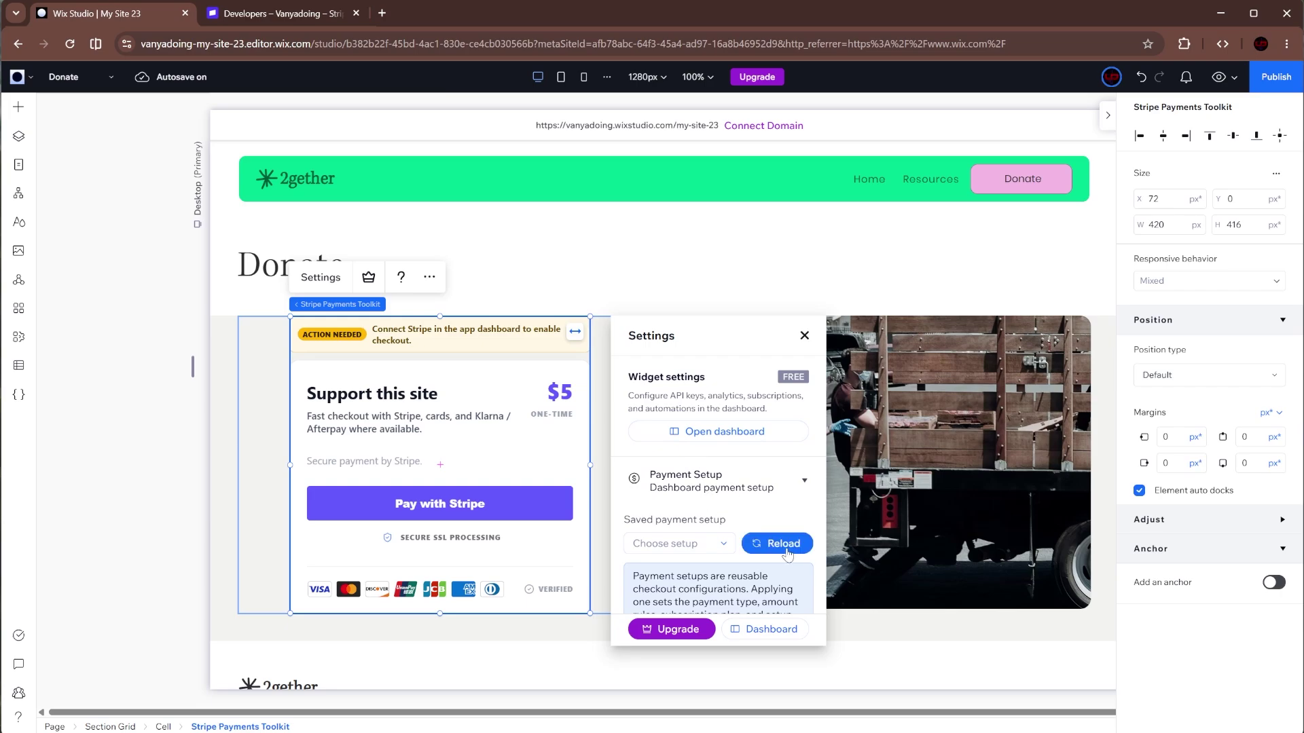
pyautogui.click(757, 542)
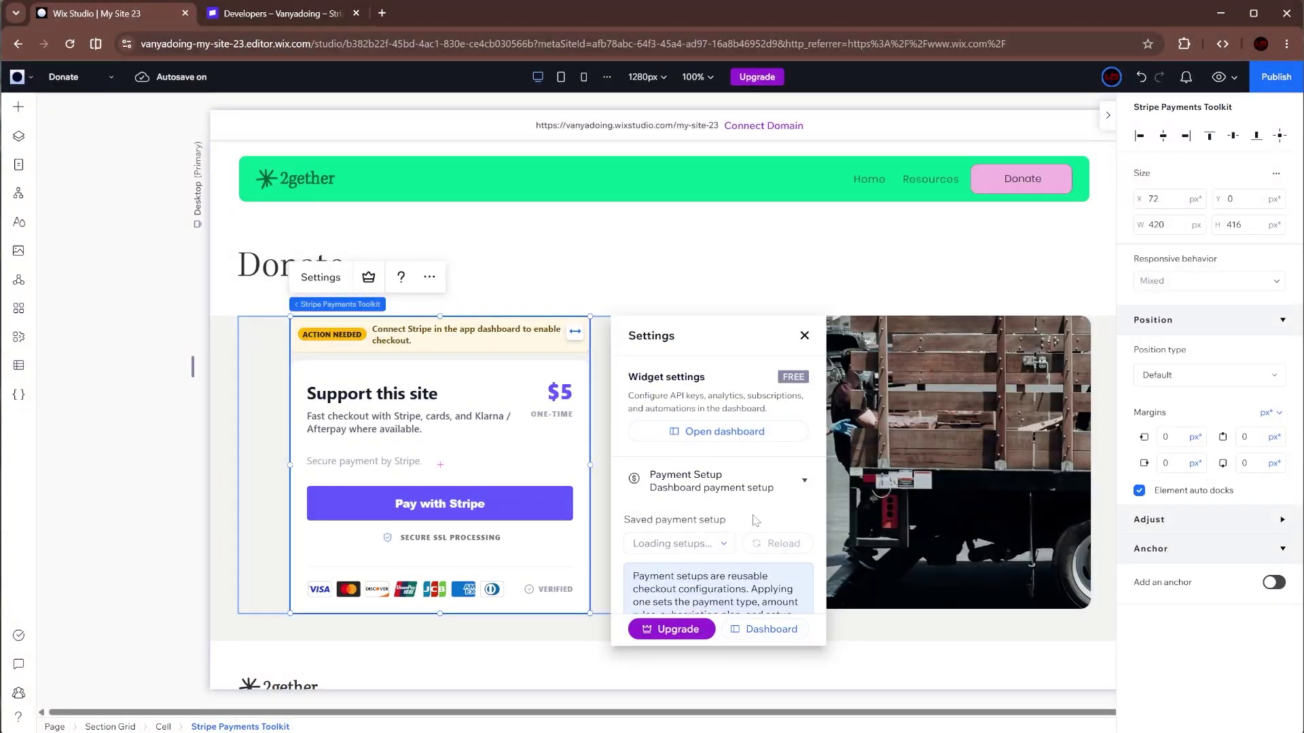
pyautogui.click(673, 544)
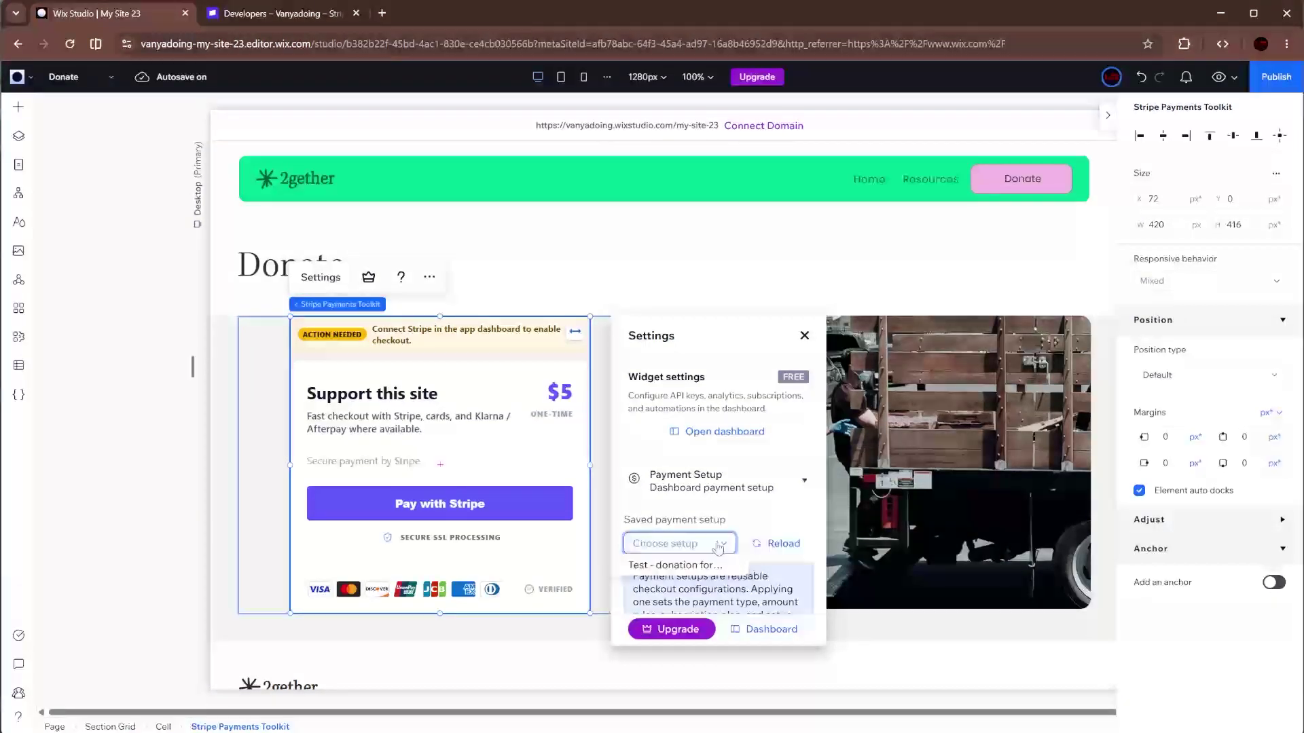
pyautogui.click(674, 566)
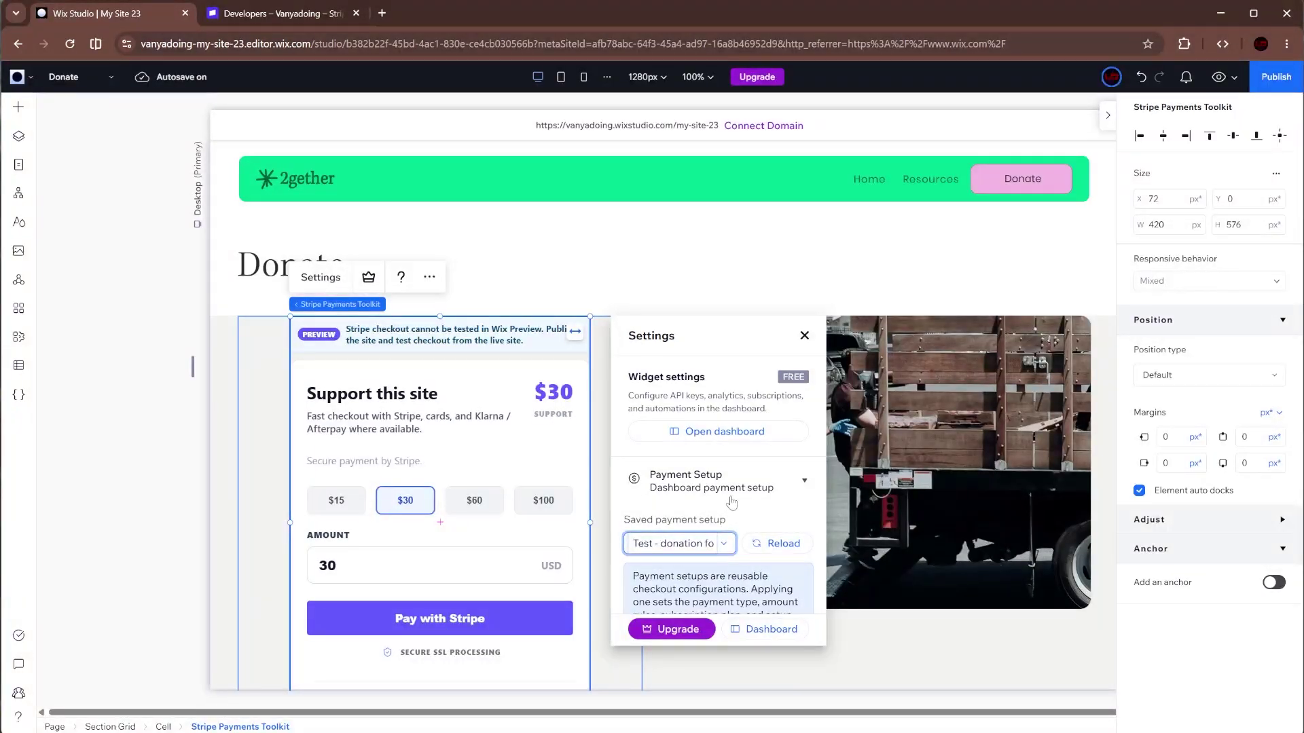
pyautogui.scroll(-1, 736, 503)
pyautogui.scroll(-1, 550, 469)
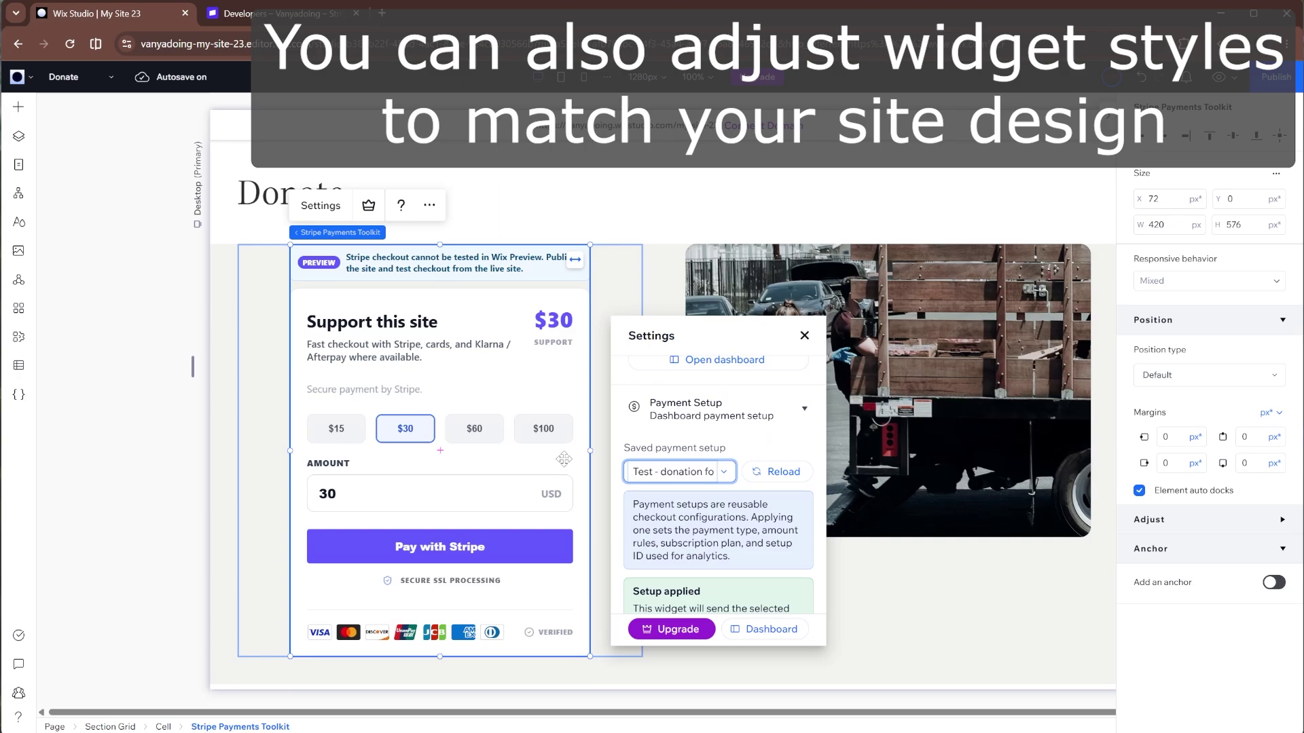
pyautogui.scroll(-1, 737, 502)
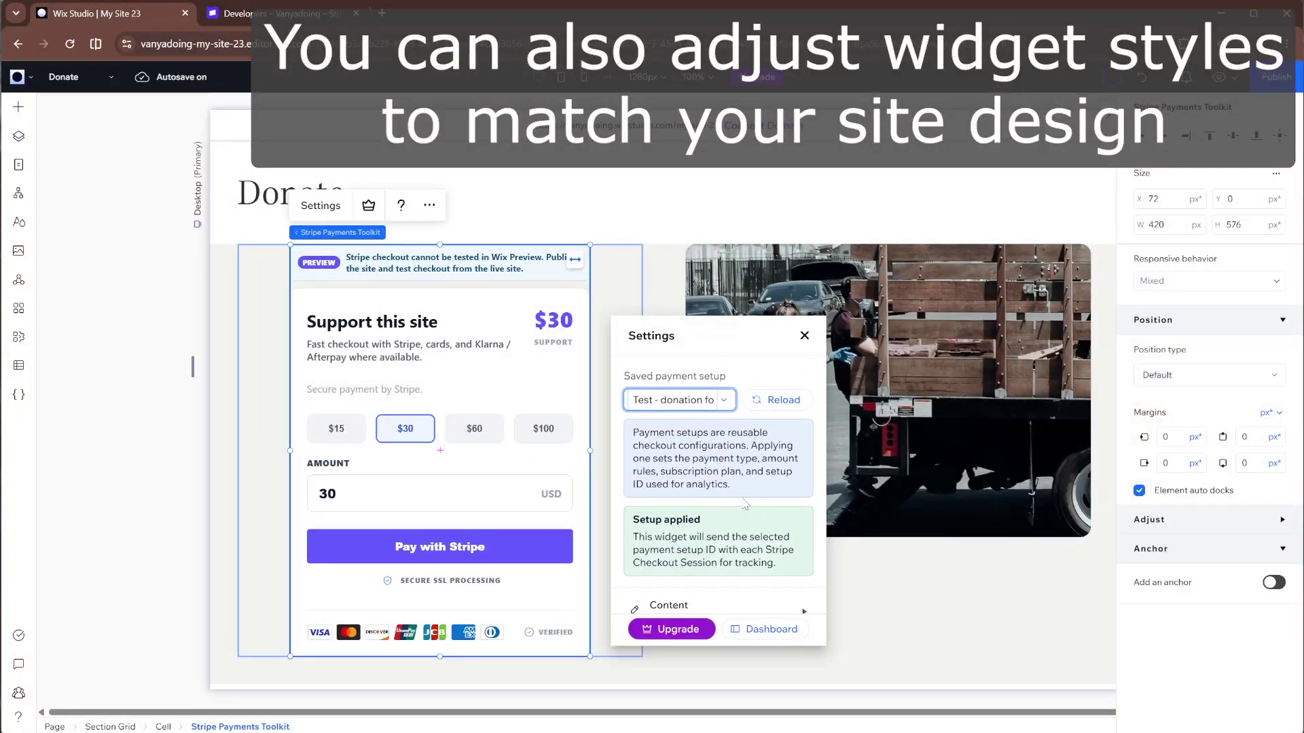
pyautogui.scroll(-2, 745, 504)
# - Preview the Glassmorphism, Soft Aurora, Modern Edge, Aurora Glass and Brutalist Mono design presets
pyautogui.click(756, 533)
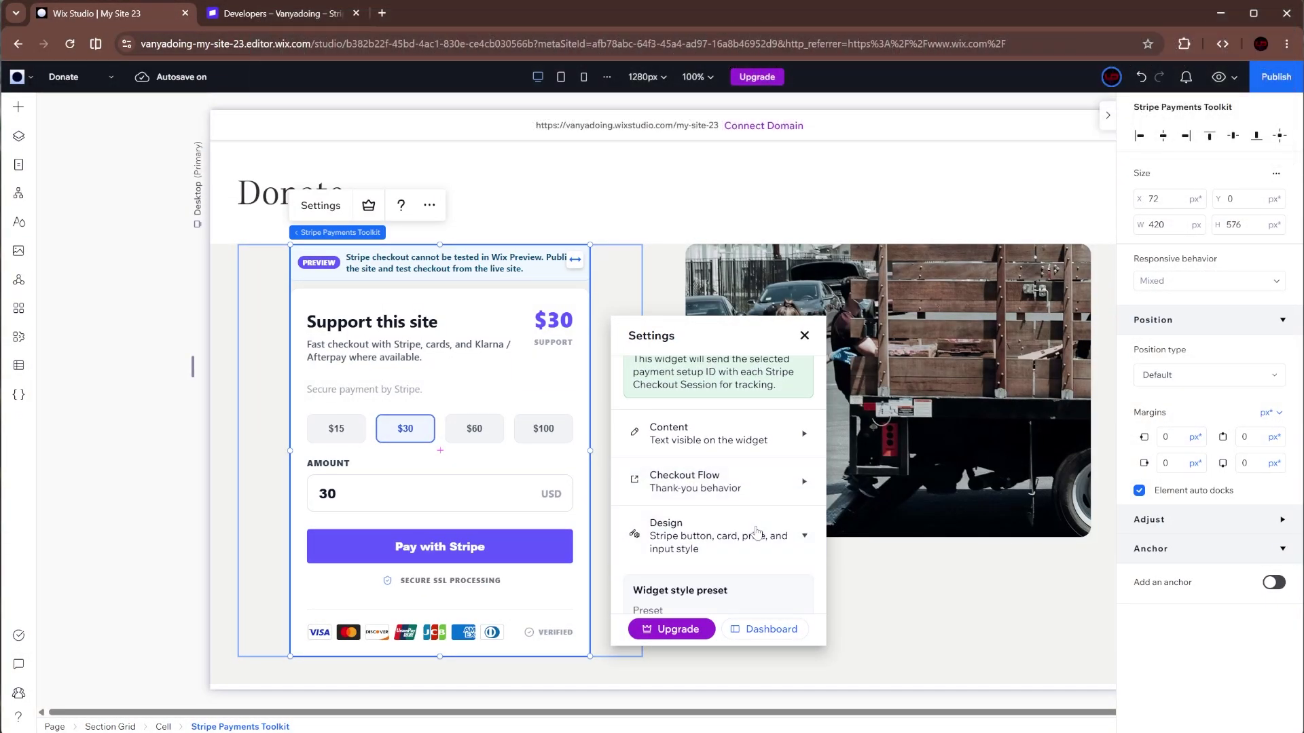
pyautogui.scroll(-3, 758, 533)
pyautogui.click(713, 419)
pyautogui.click(759, 527)
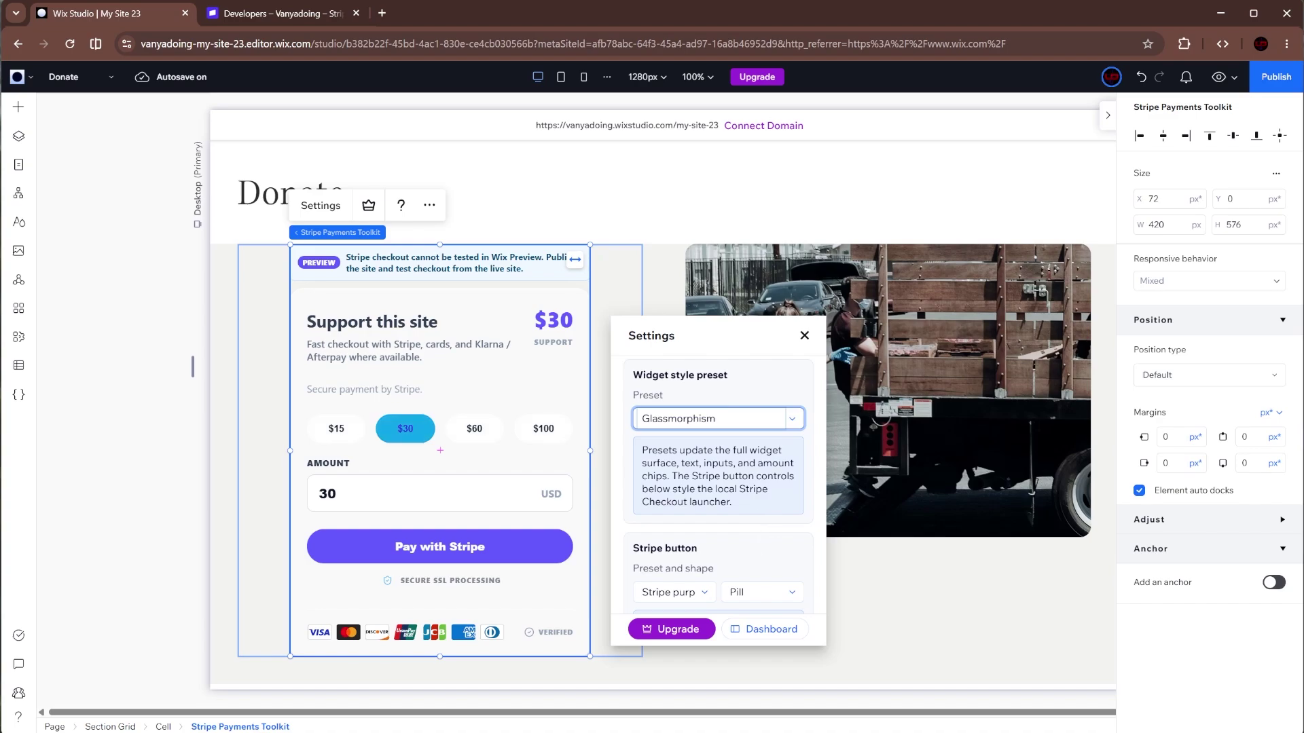
pyautogui.click(745, 419)
pyautogui.click(744, 568)
pyautogui.click(742, 419)
pyautogui.scroll(-2, 739, 490)
pyautogui.click(739, 485)
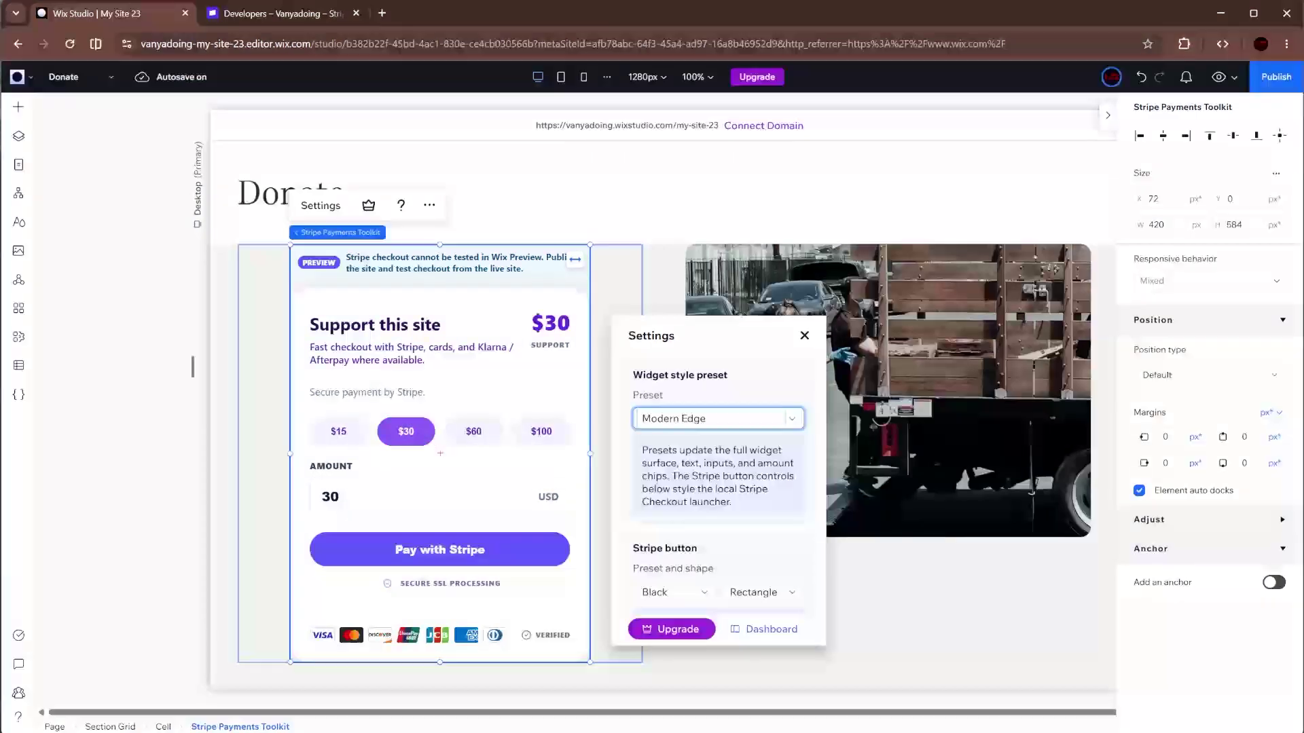
pyautogui.click(742, 419)
pyautogui.click(740, 524)
pyautogui.click(742, 419)
pyautogui.click(739, 499)
# - Try Soft Neumorphic, Stripe Sage and Editorial Serif, then settle on the Bento Split preset
pyautogui.click(742, 419)
pyautogui.scroll(3, 737, 515)
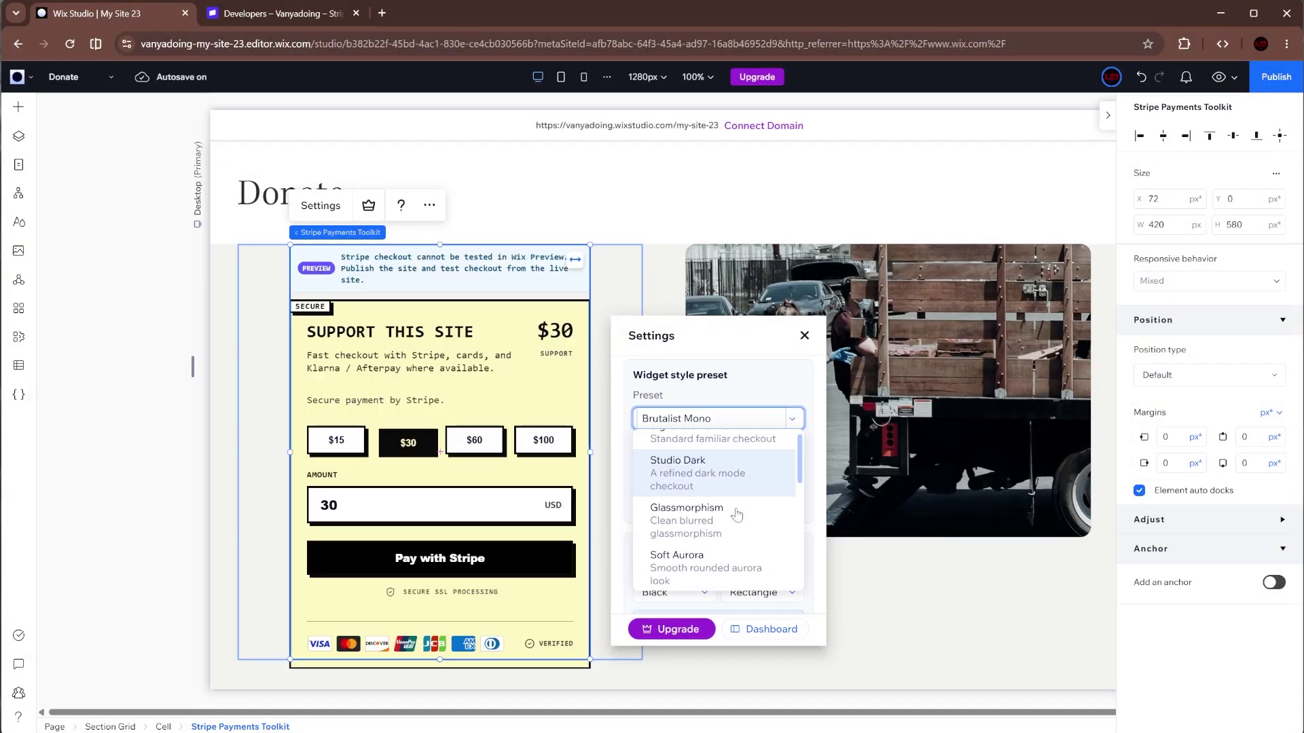
pyautogui.scroll(3, 732, 476)
pyautogui.click(725, 435)
pyautogui.click(726, 419)
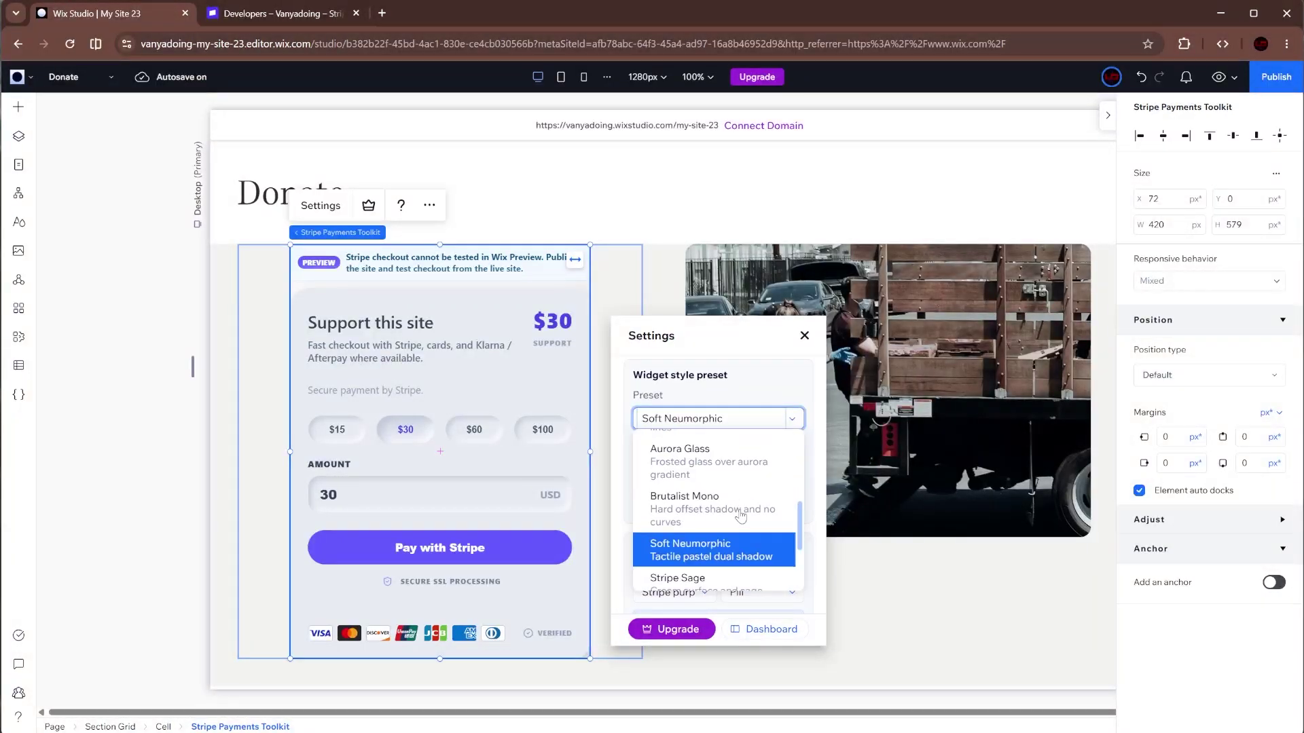
pyautogui.scroll(-2, 726, 543)
pyautogui.click(728, 519)
pyautogui.click(725, 419)
pyautogui.click(728, 553)
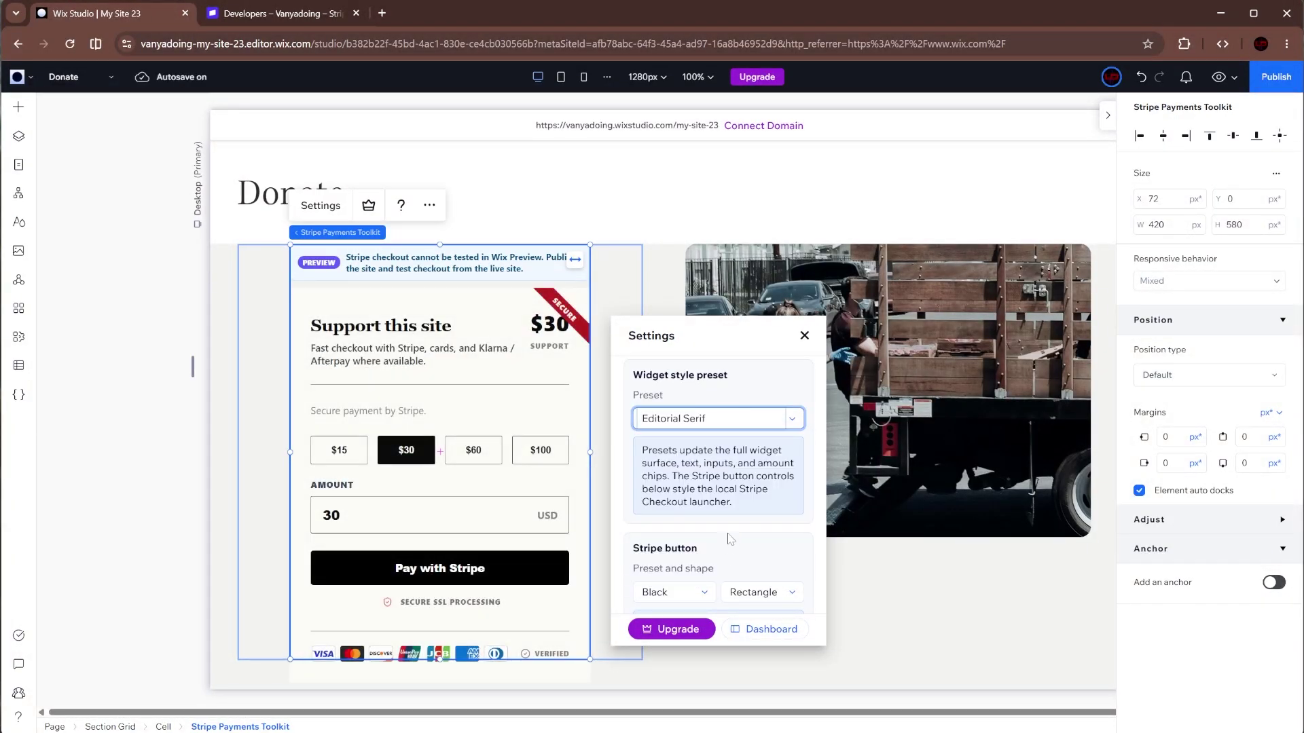
pyautogui.click(733, 419)
pyautogui.click(679, 713)
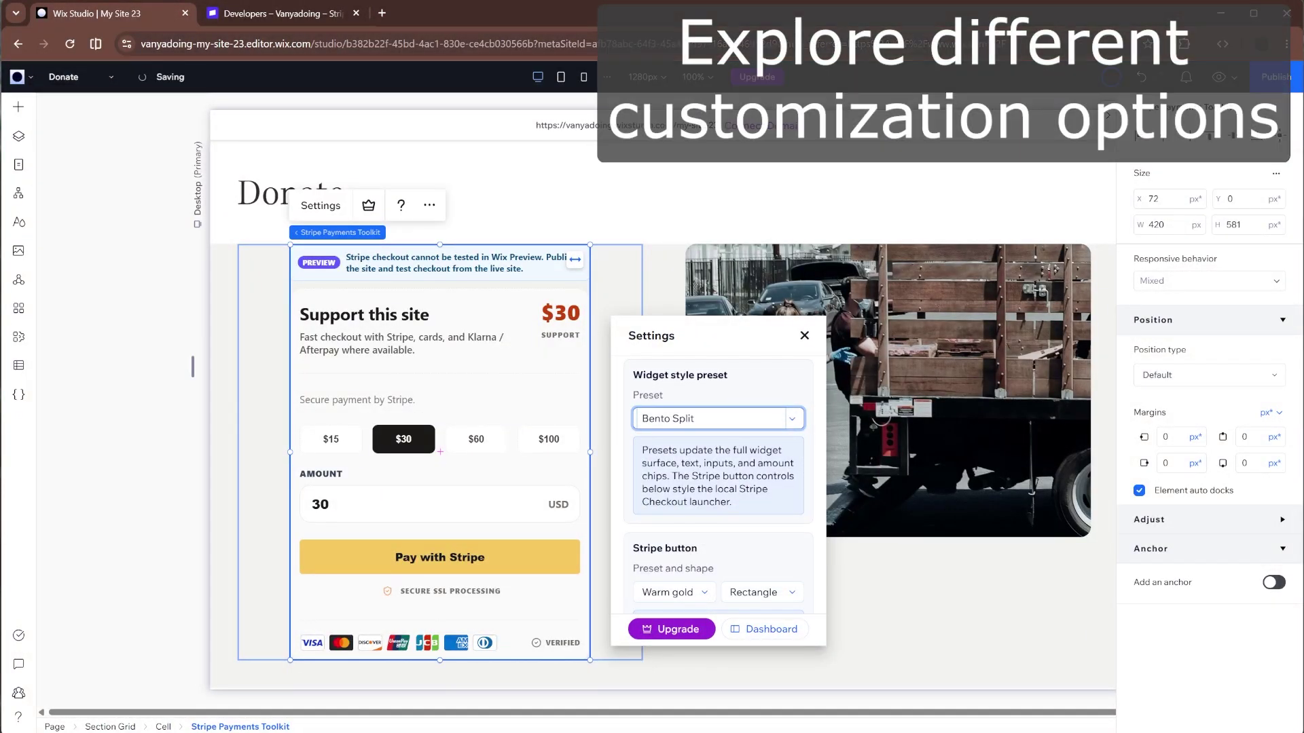
pyautogui.scroll(-5, 727, 520)
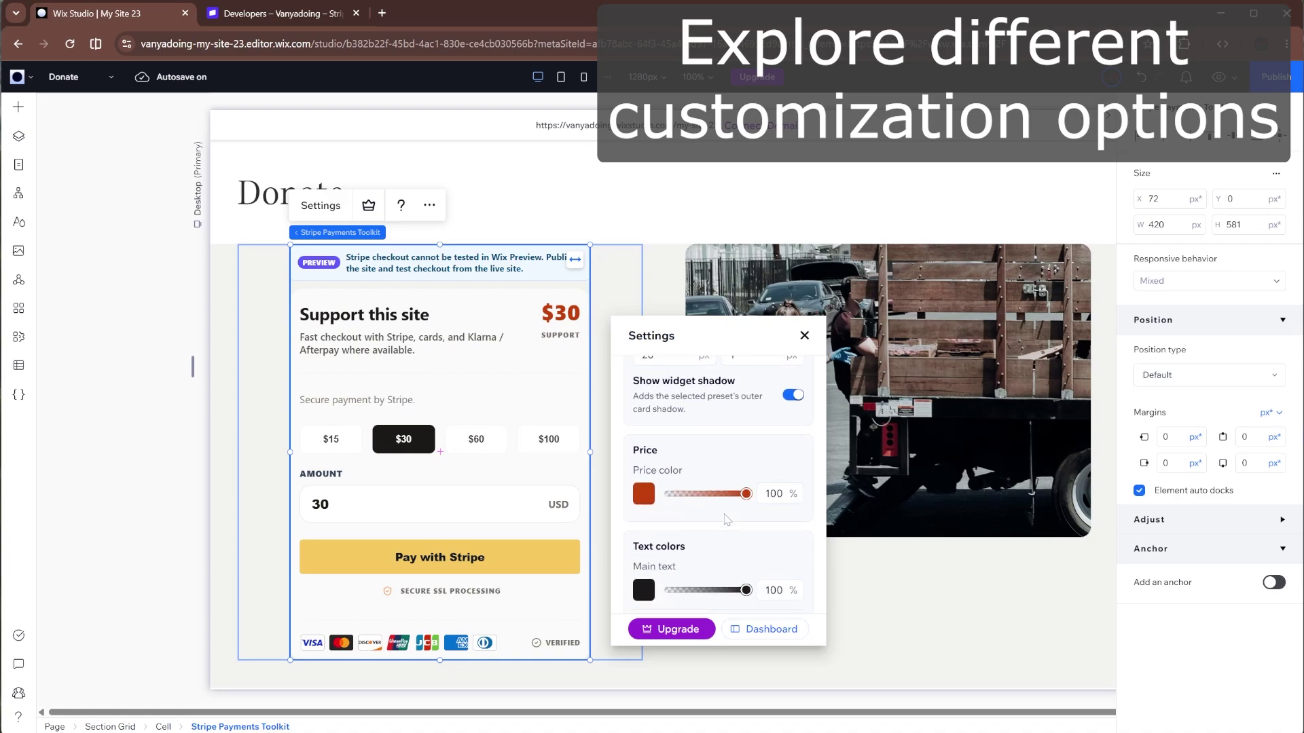
pyautogui.scroll(-10, 727, 520)
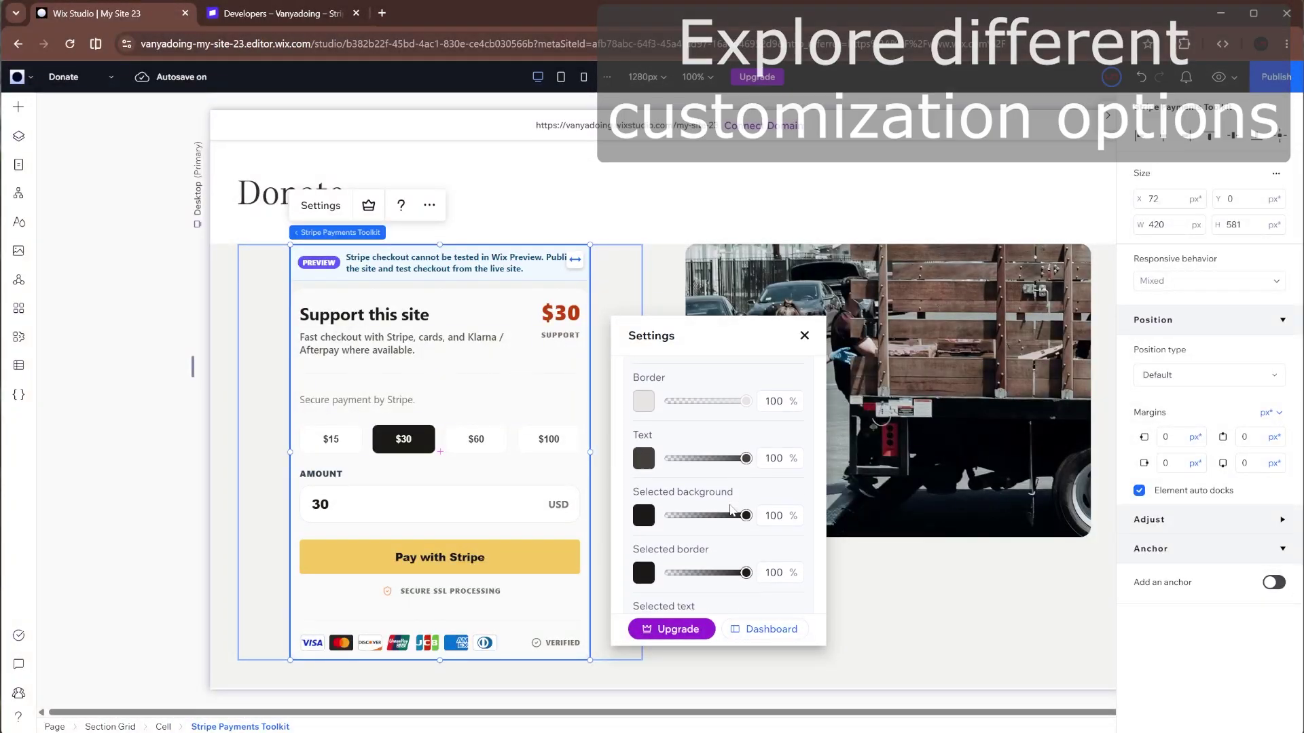
pyautogui.scroll(-15, 731, 509)
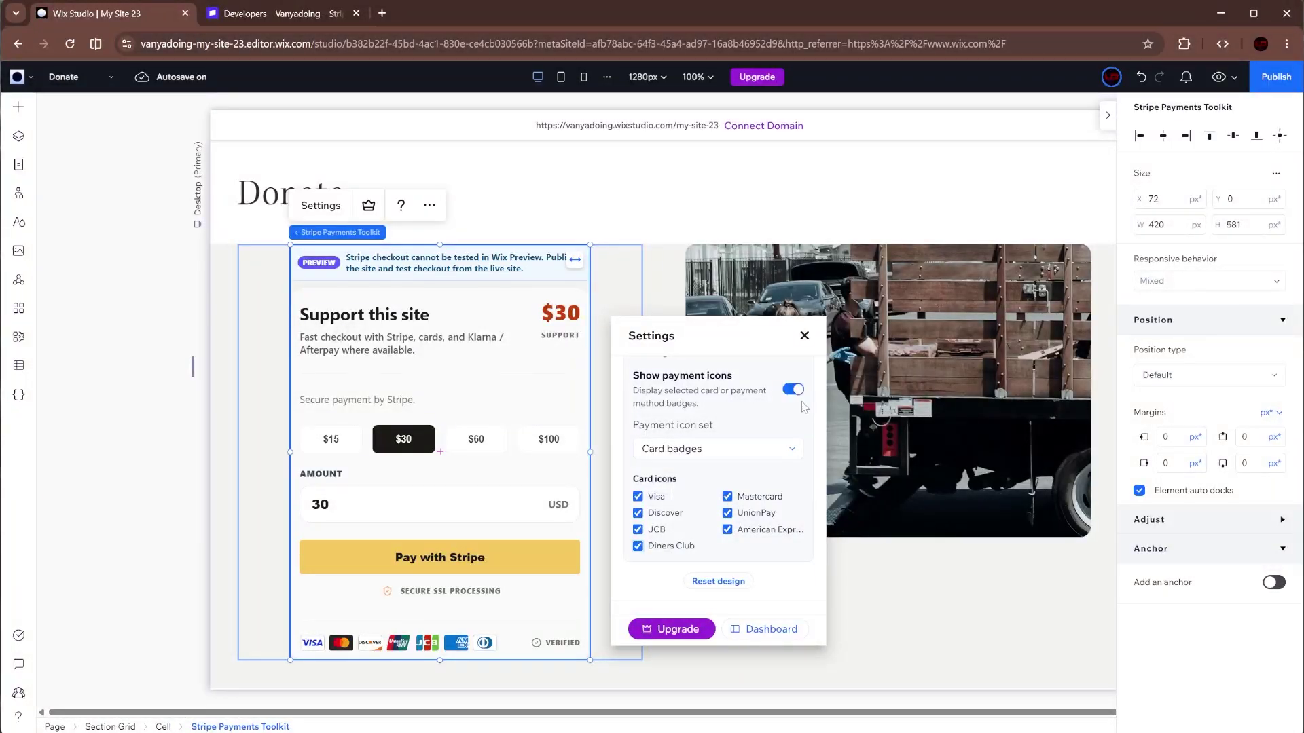
# - Publish the site on the free domain slug 'stripe-donation' and view the live site
pyautogui.click(806, 336)
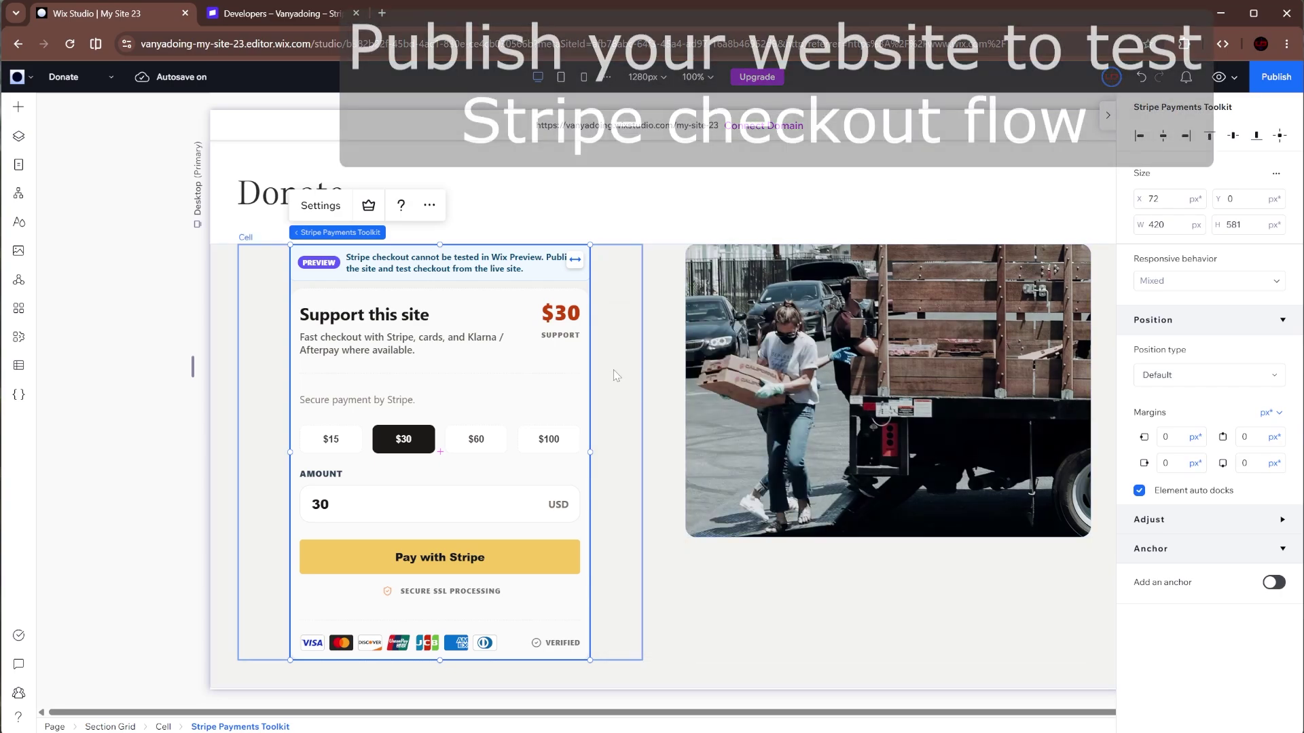
pyautogui.scroll(2, 615, 373)
pyautogui.click(1107, 115)
pyautogui.click(1273, 82)
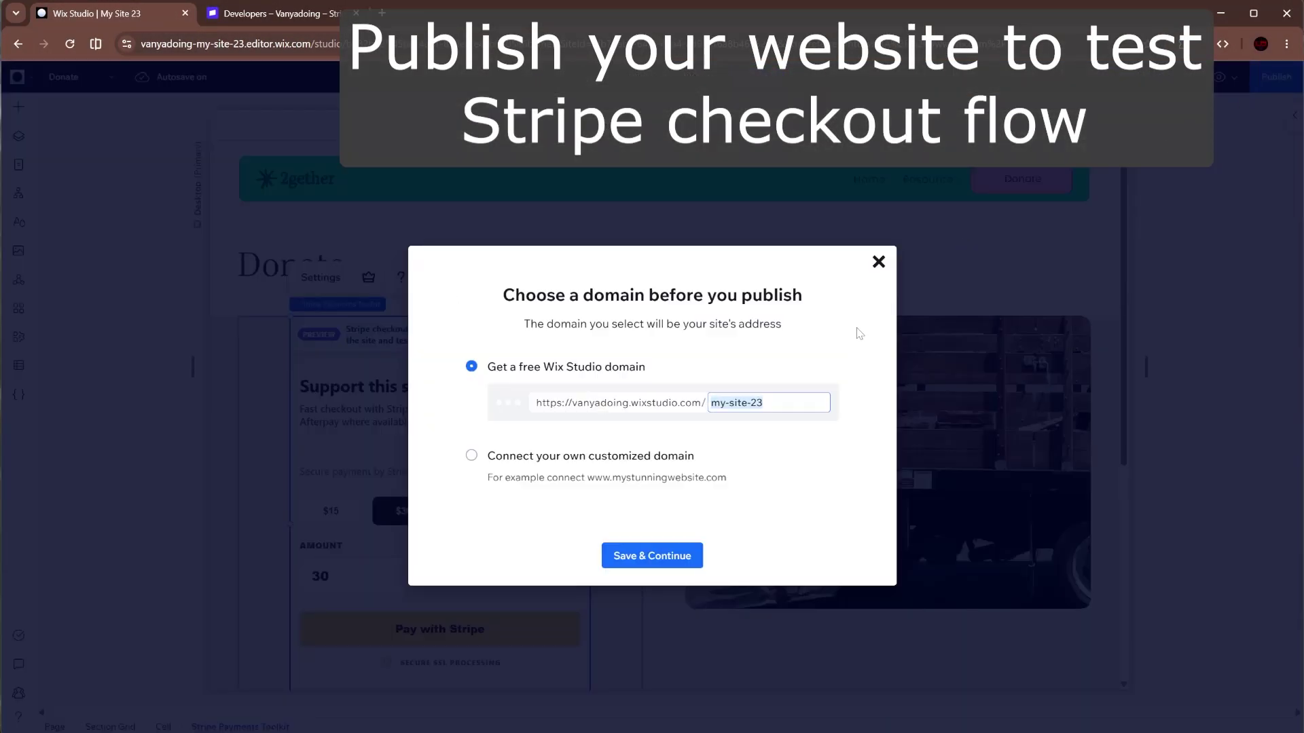
pyautogui.write('stripe-donation')
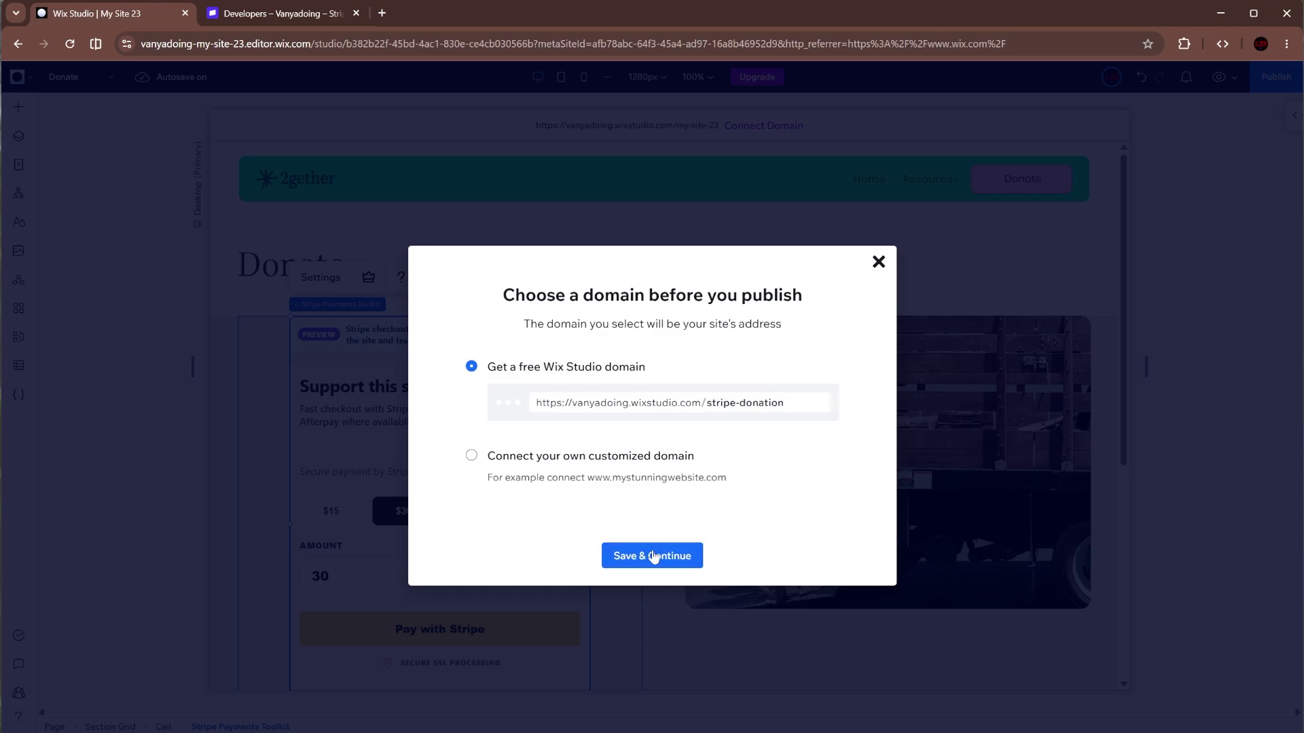
pyautogui.click(654, 555)
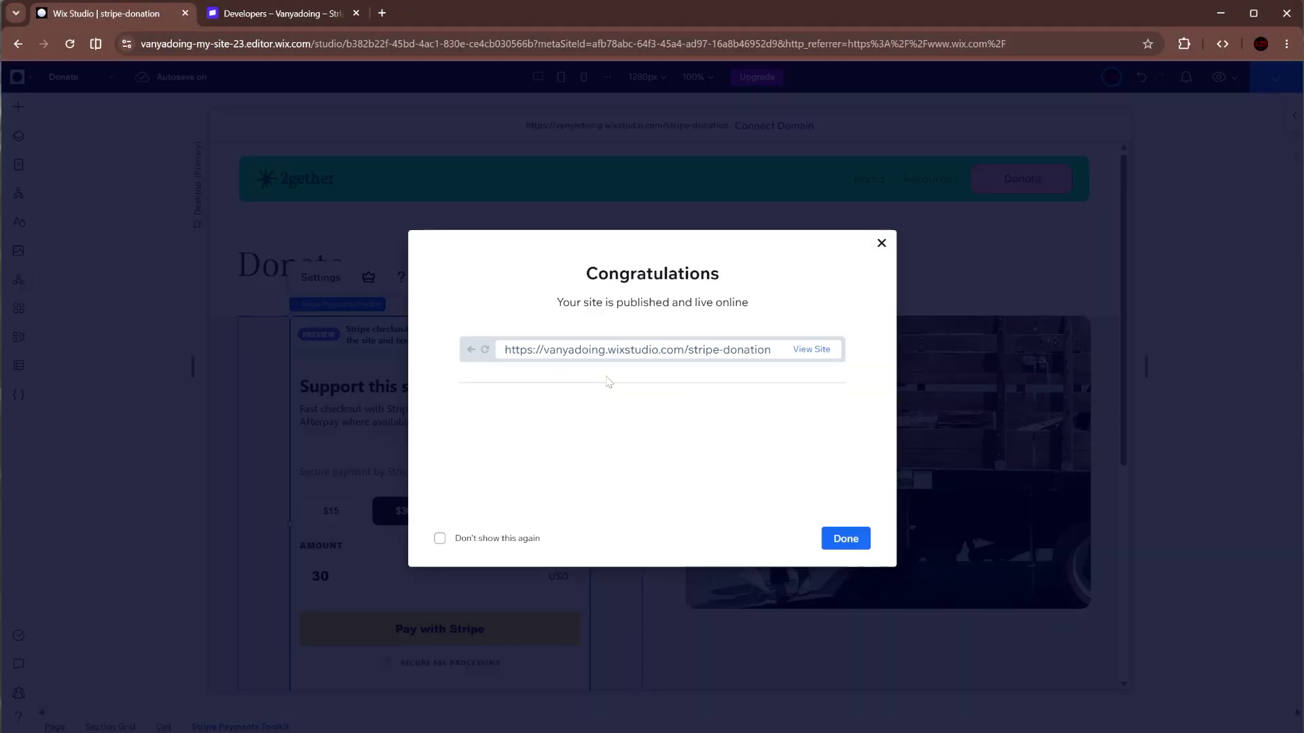
pyautogui.click(810, 351)
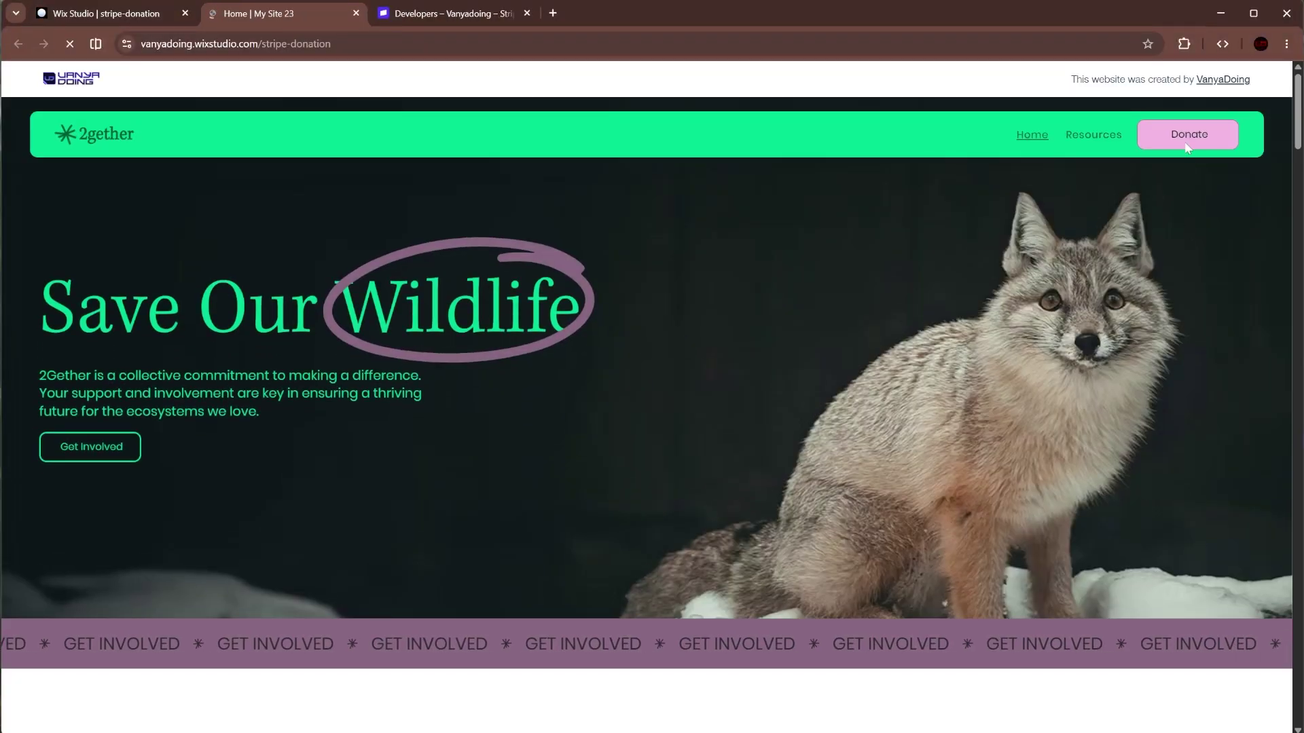
# - On the live Donate page, pick $60 and then $100 as the donation amount
pyautogui.click(1187, 148)
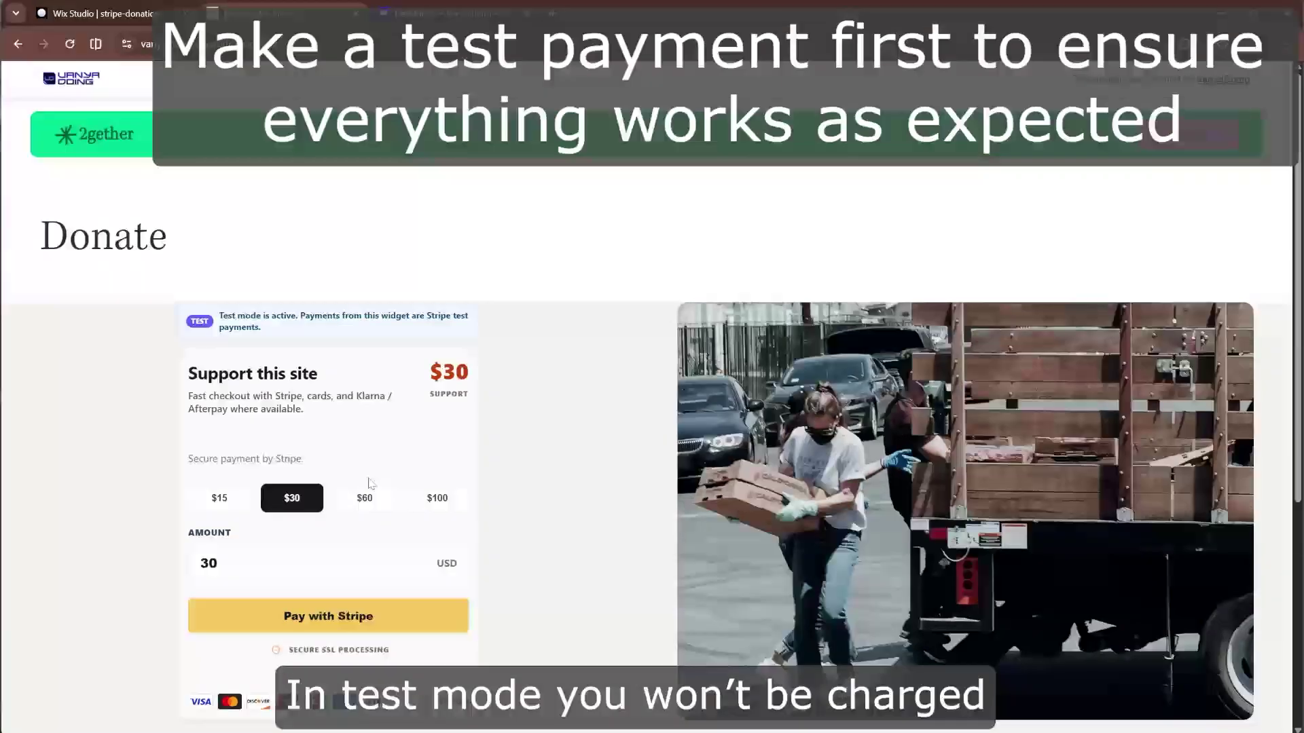
pyautogui.click(362, 500)
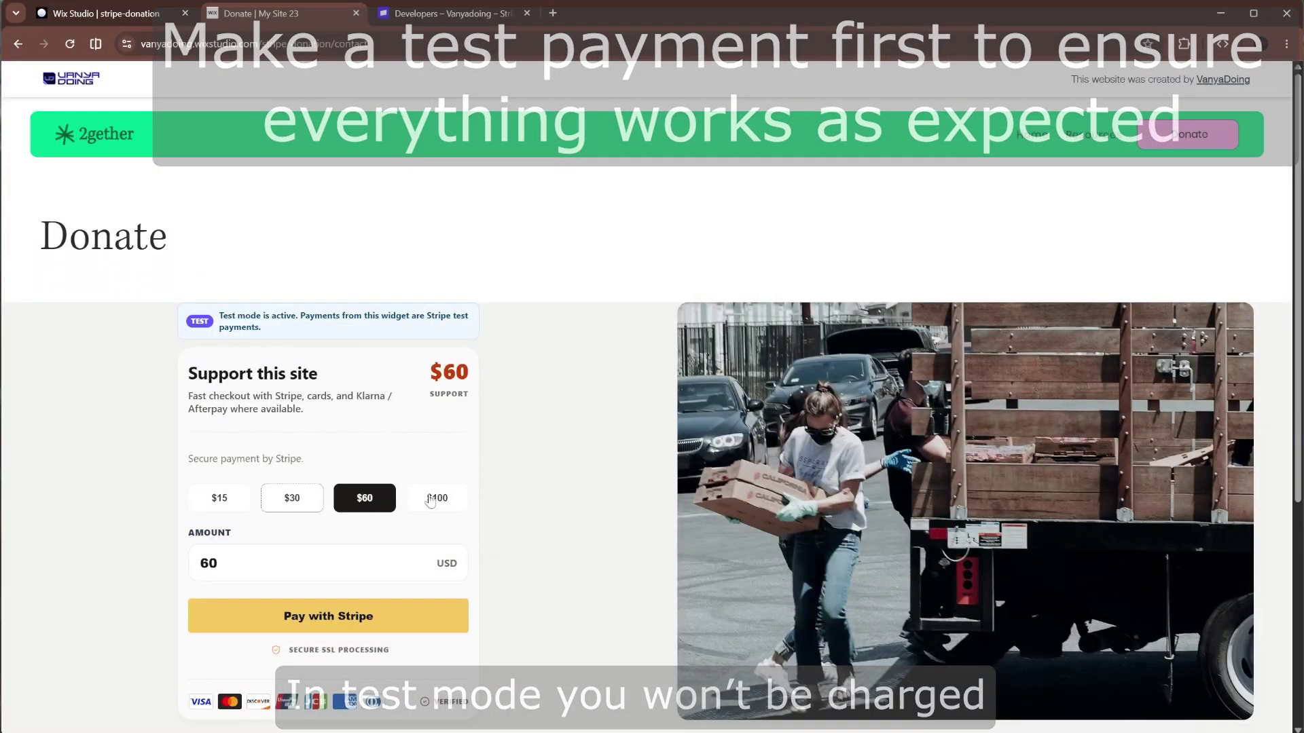
pyautogui.click(428, 501)
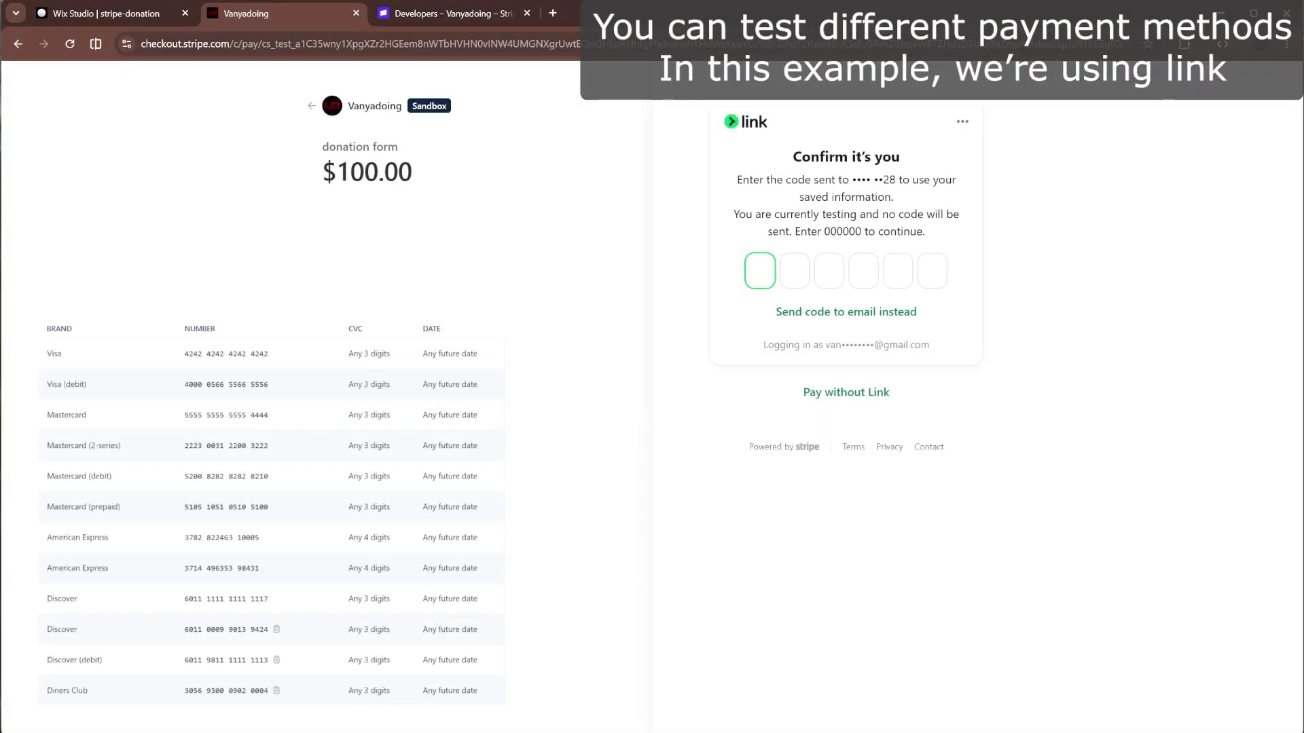
# - Enter the Link test verification code and pay the $100 test donation
pyautogui.write('0000')
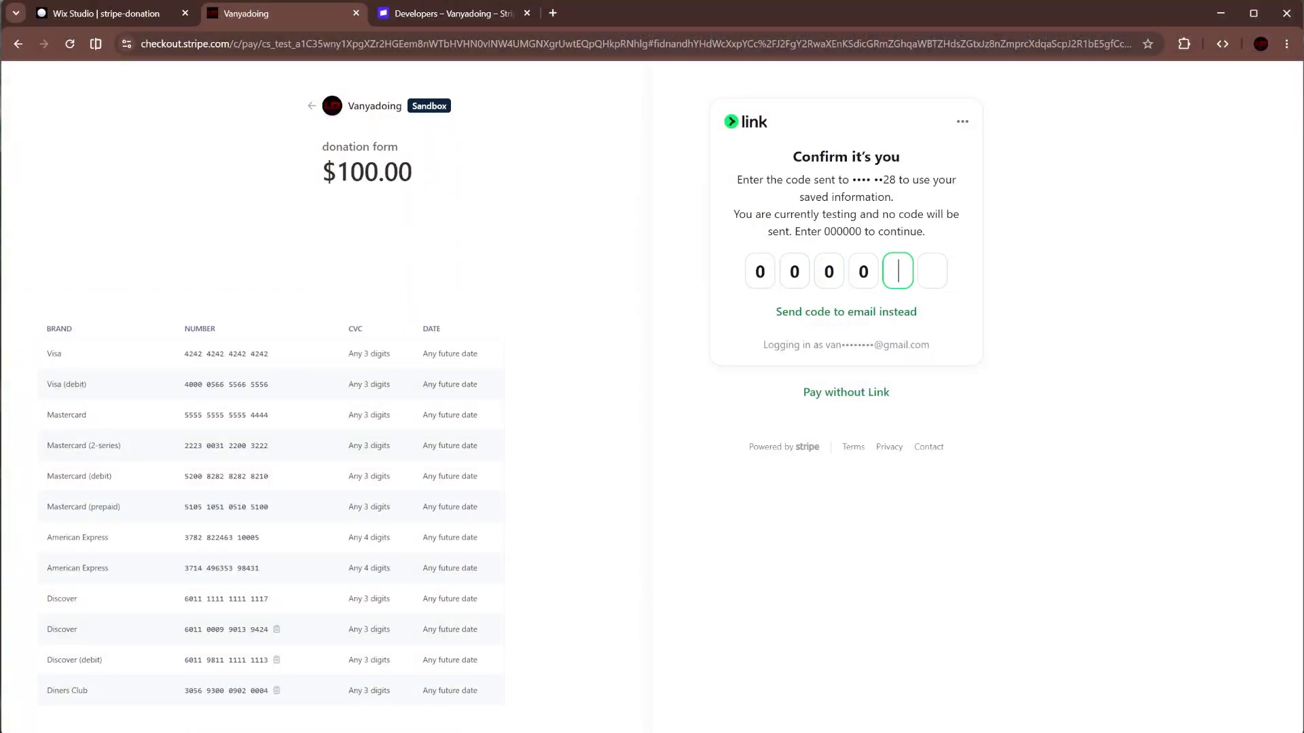
pyautogui.write('00')
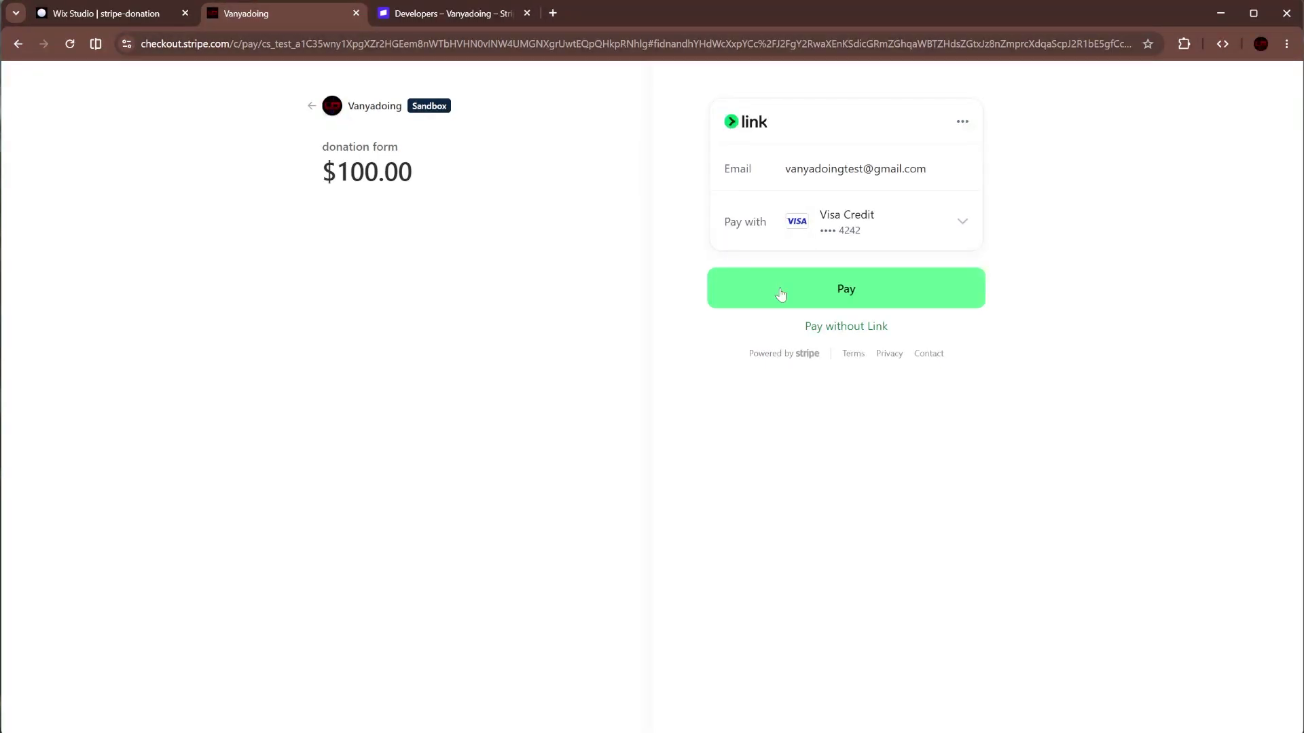
pyautogui.click(781, 294)
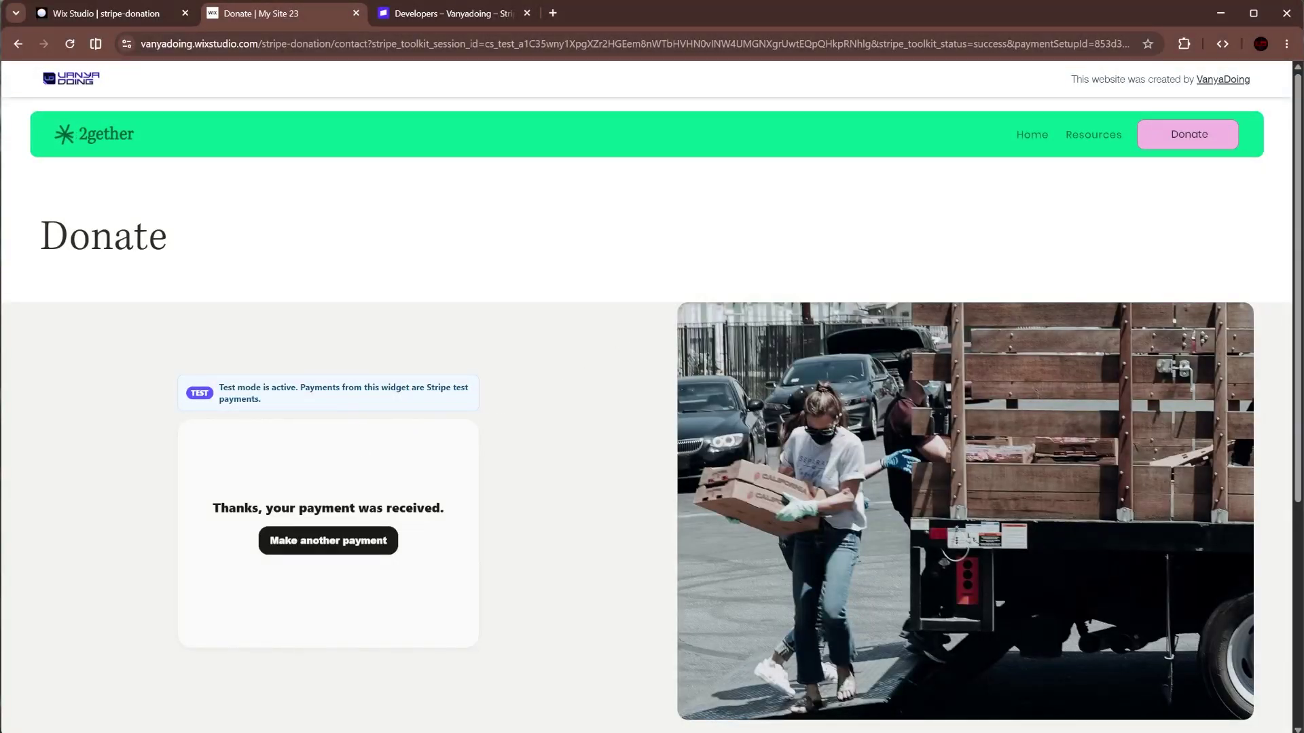
# - Back in the editor, dismiss the published notice and launch the Stripe Payments Toolkit dashboard from widget settings
pyautogui.click(137, 15)
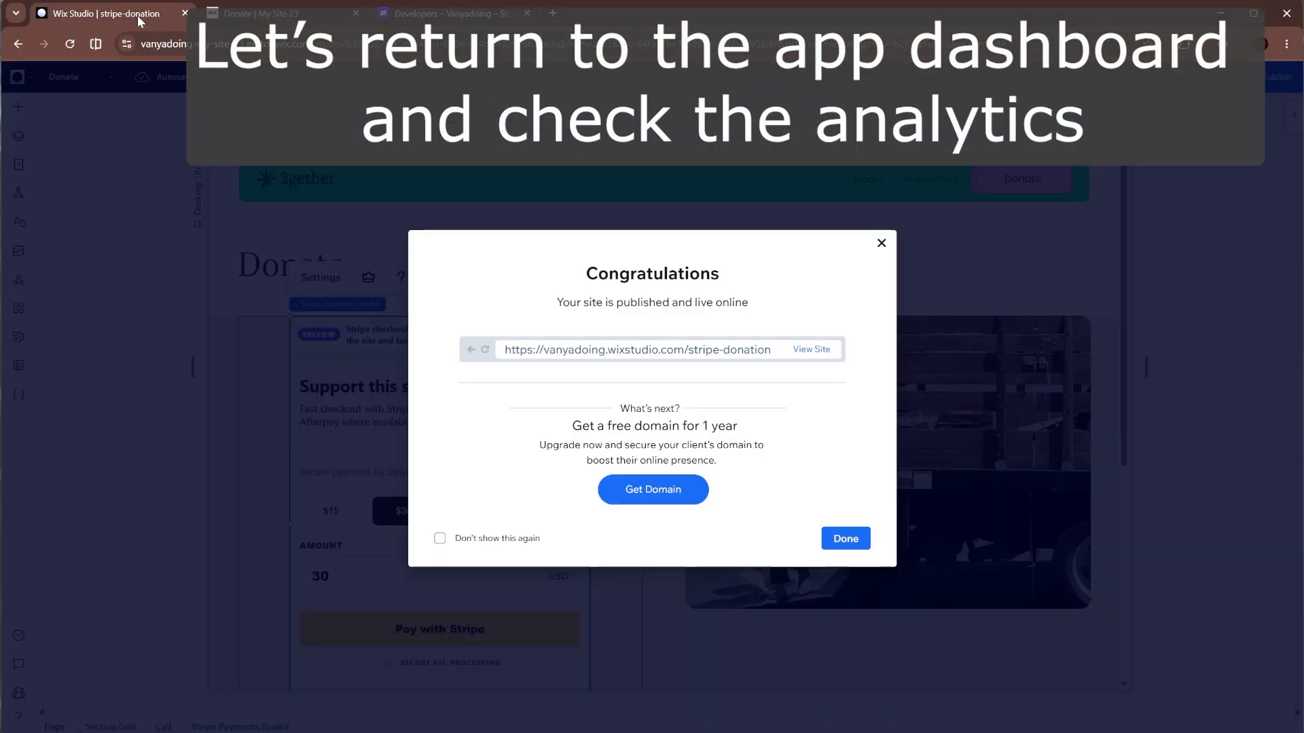
pyautogui.click(842, 546)
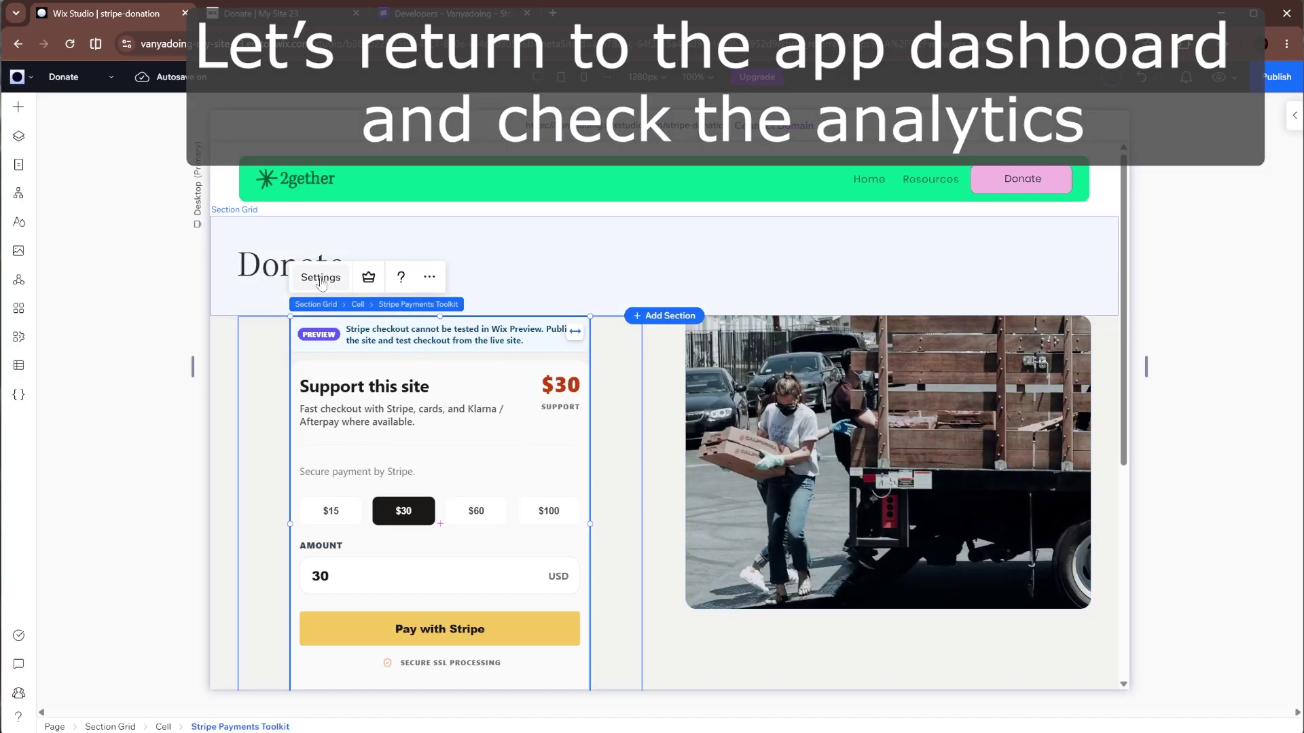
pyautogui.click(323, 281)
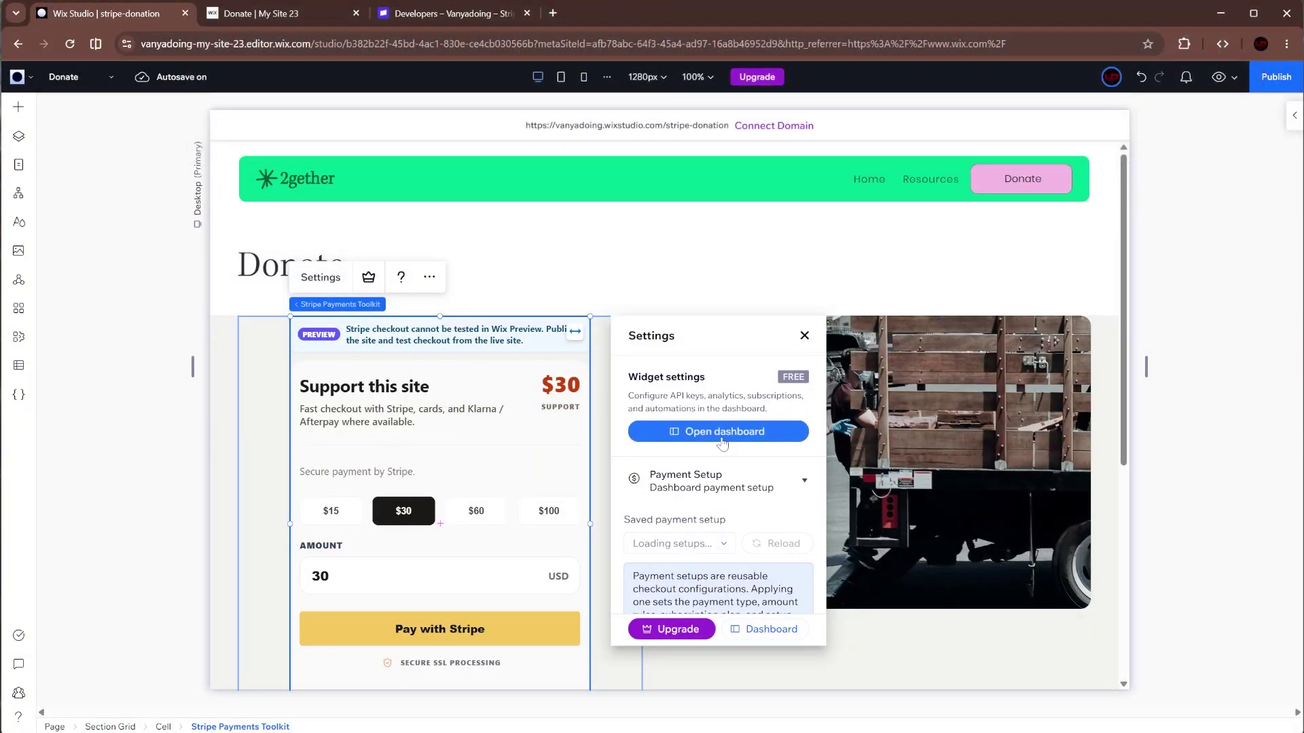
pyautogui.click(722, 434)
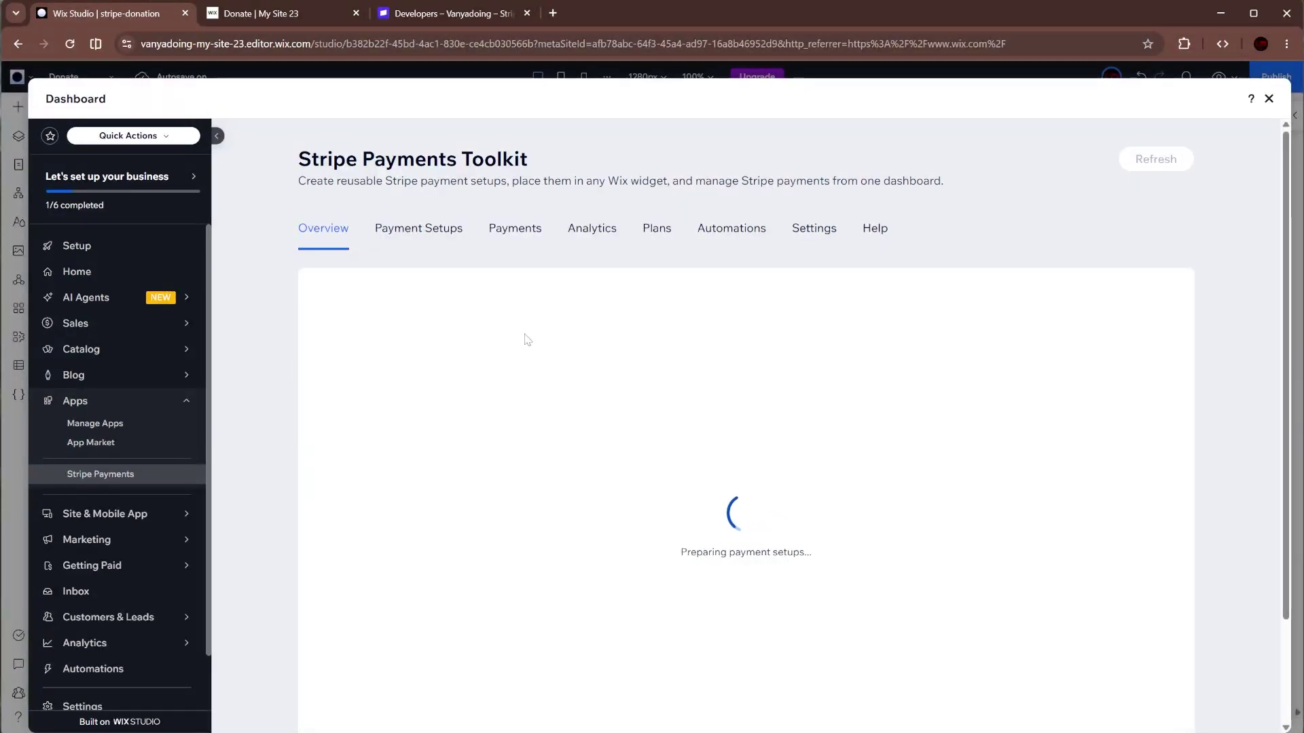
# - Browse the Payment Setups list and the recorded Payments list
pyautogui.scroll(-1, 527, 339)
pyautogui.scroll(-3, 527, 339)
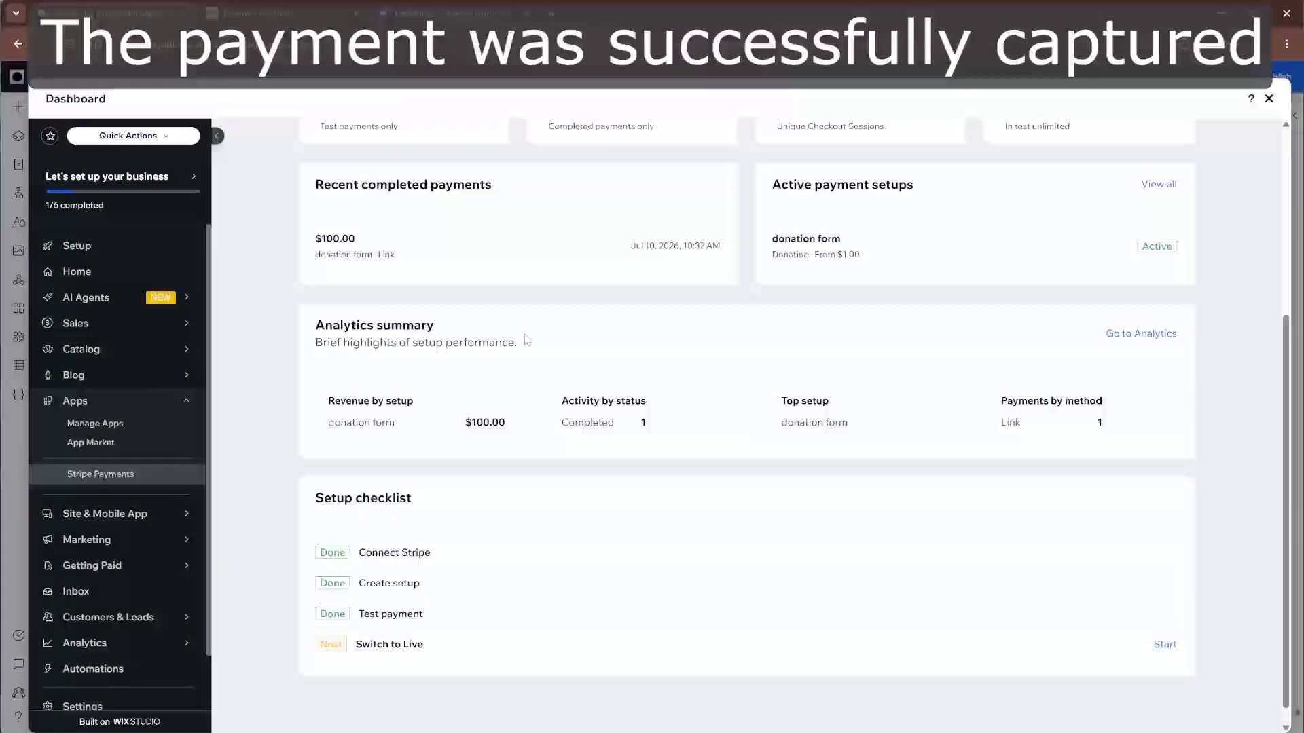
pyautogui.scroll(3, 527, 337)
pyautogui.click(420, 155)
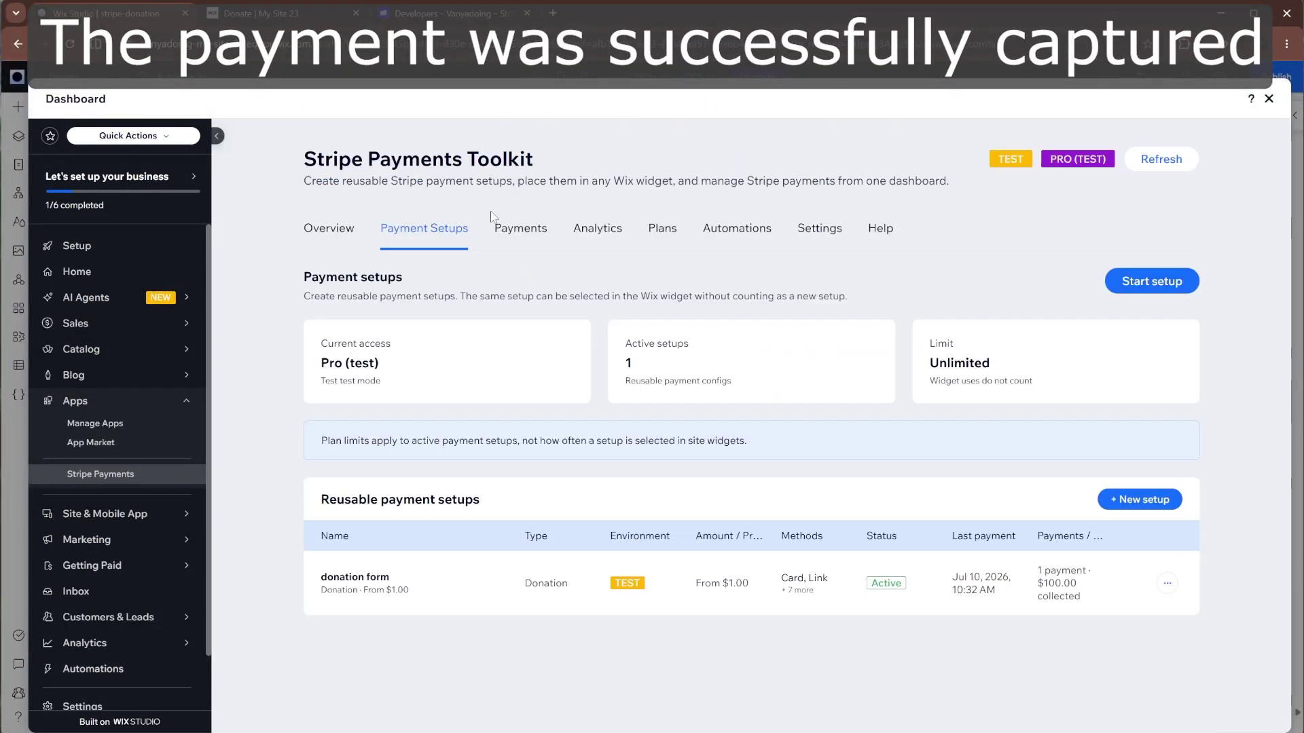
pyautogui.click(522, 226)
pyautogui.scroll(-3, 522, 226)
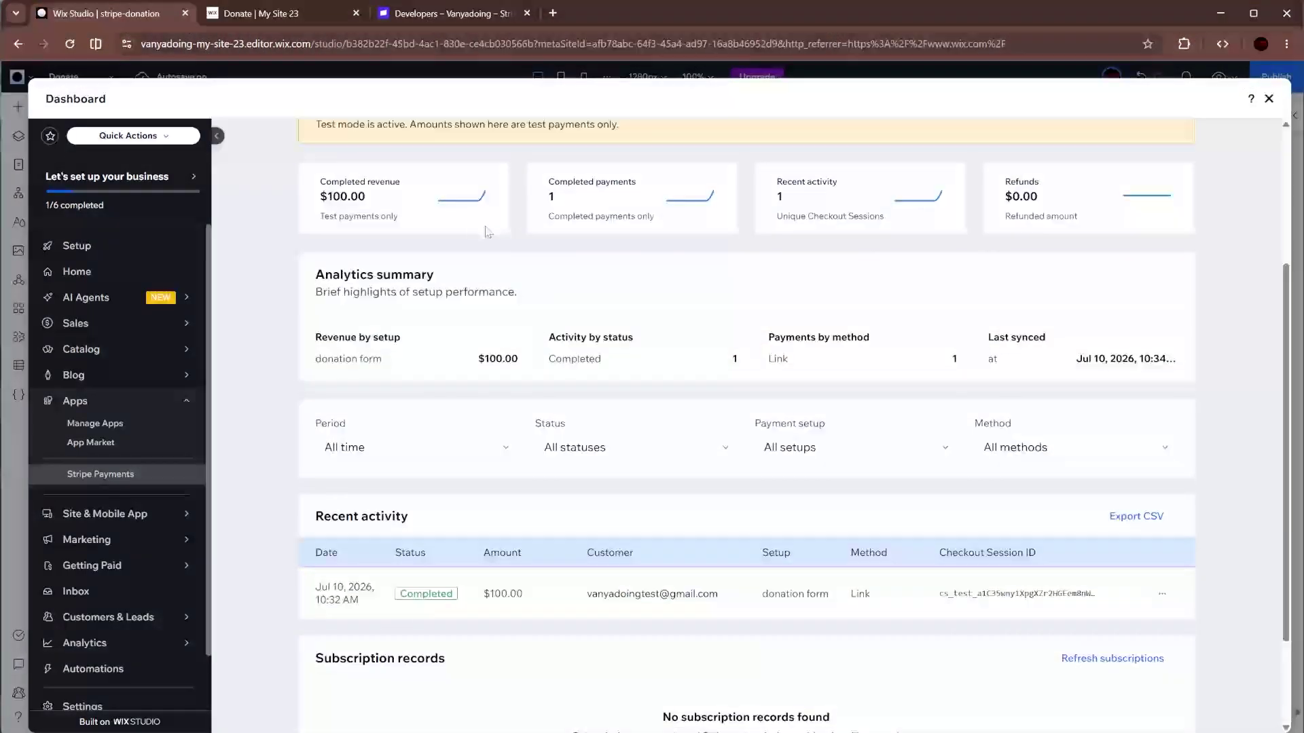
pyautogui.moveTo(487, 197)
pyautogui.scroll(-2, 747, 326)
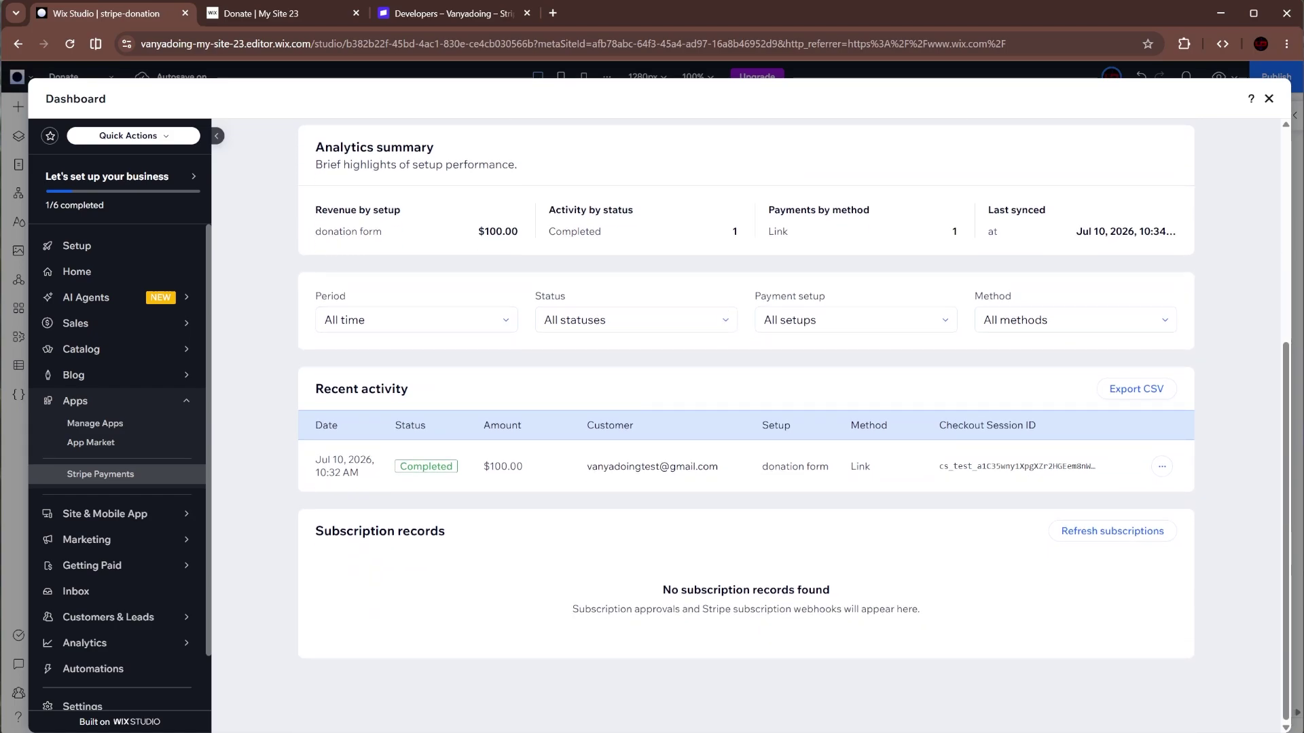
# - Inspect the full view of the $100 test payment, then close it
pyautogui.click(1158, 467)
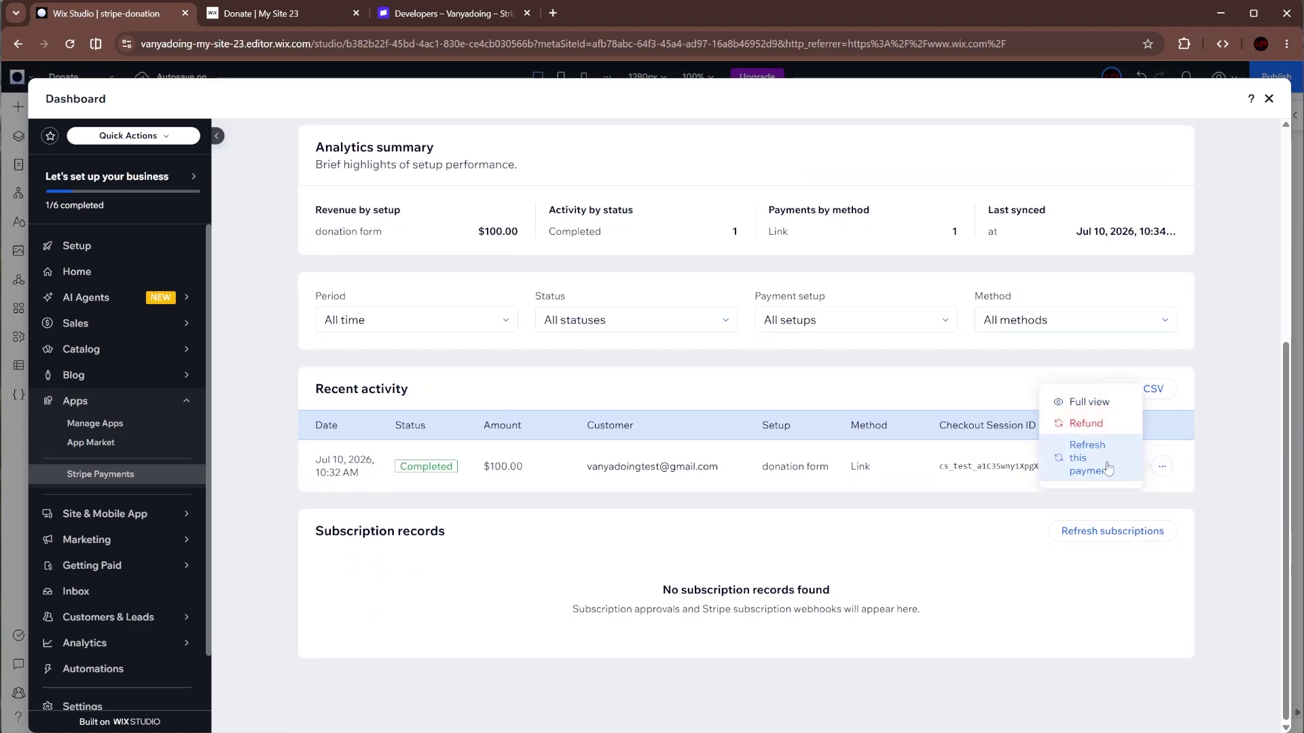
pyautogui.click(1102, 407)
pyautogui.scroll(-3, 768, 393)
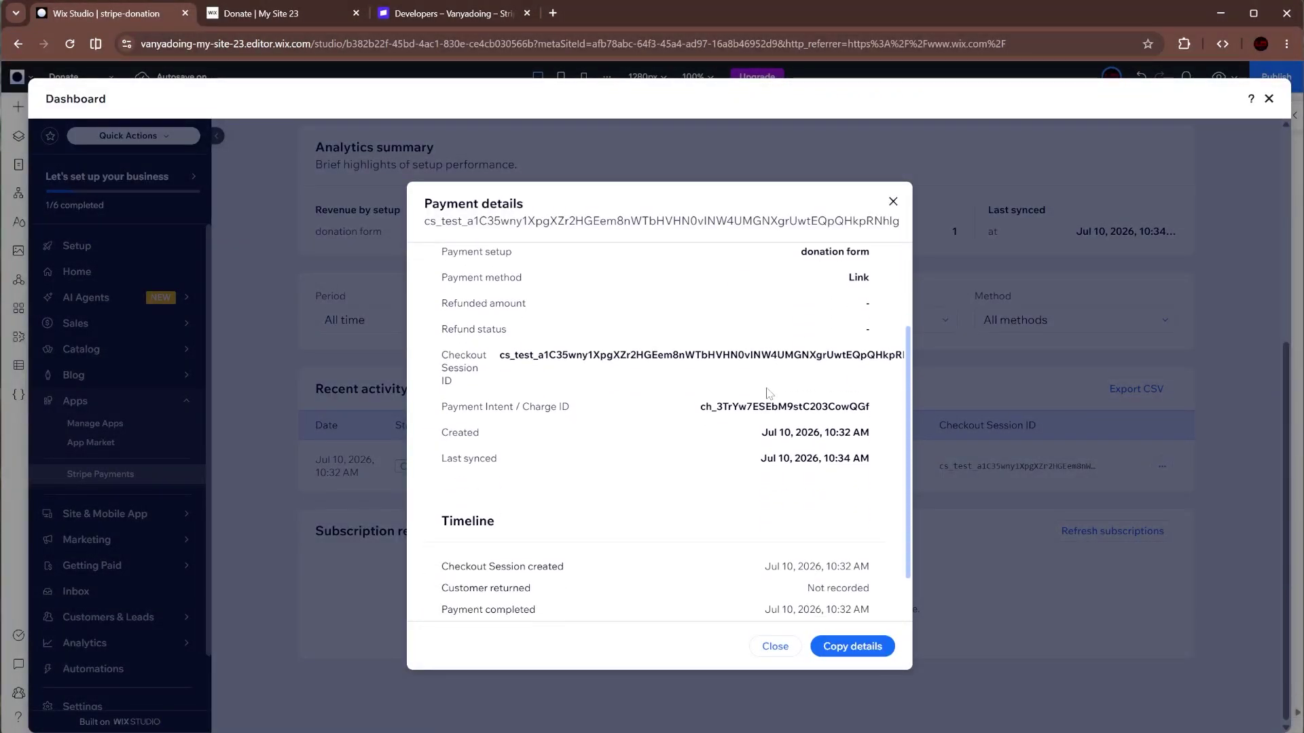
pyautogui.scroll(3, 680, 407)
pyautogui.click(893, 202)
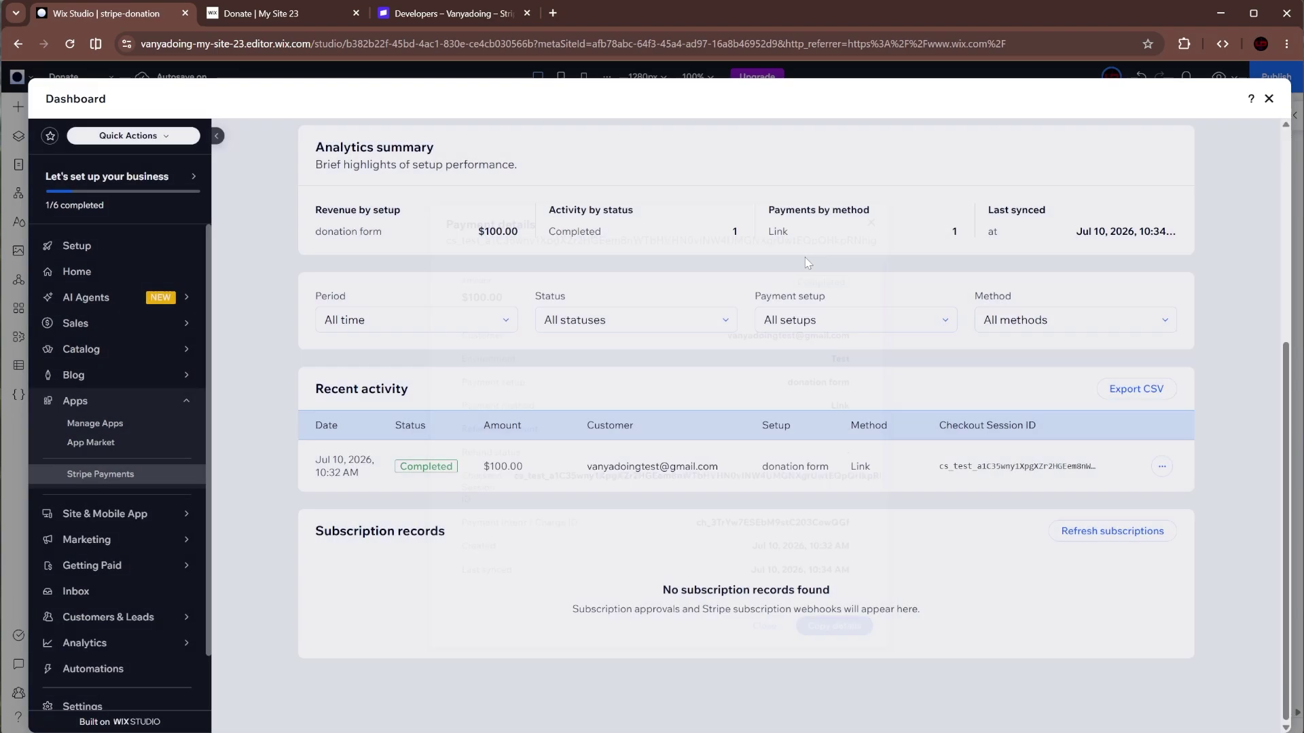
# - Review Analytics showing $100.00 completed revenue from 1 payment and $0.00 refunds
pyautogui.scroll(5, 605, 237)
pyautogui.click(605, 238)
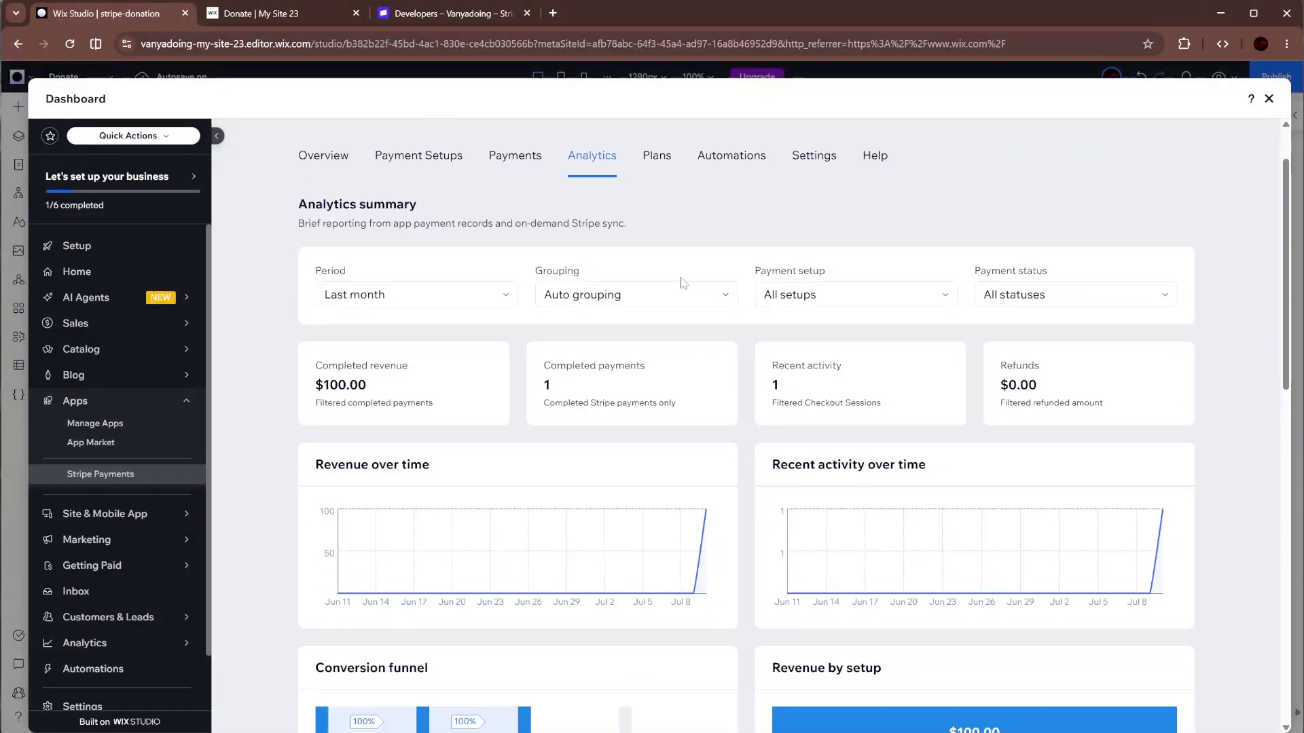
pyautogui.scroll(-8, 680, 282)
pyautogui.scroll(-4, 734, 300)
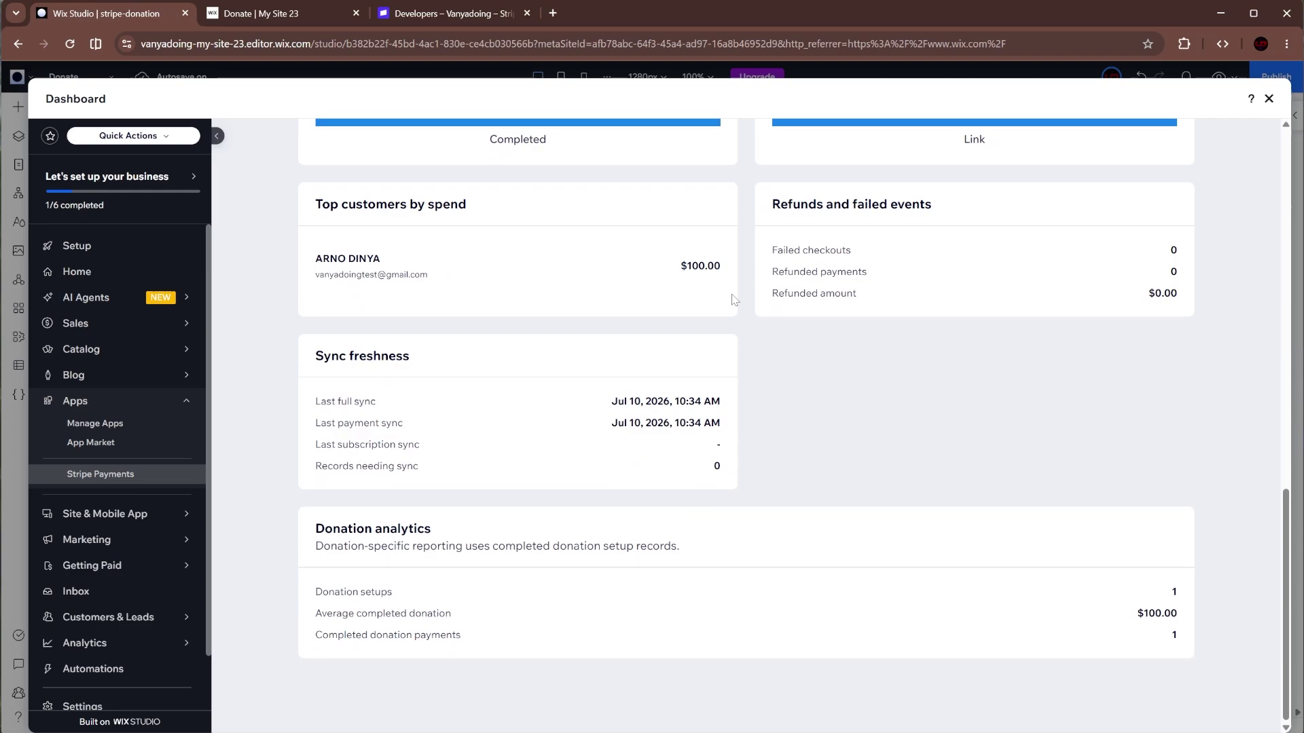
pyautogui.scroll(10, 726, 305)
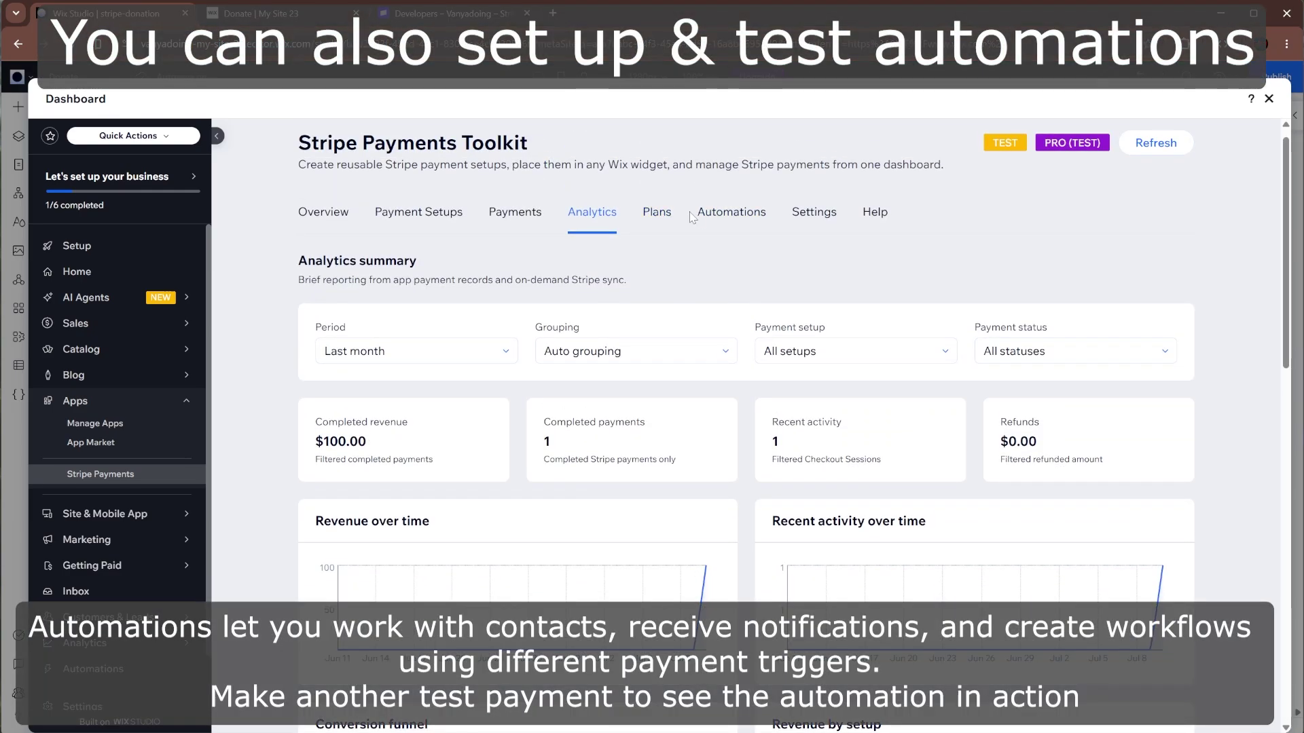
# - Start a new automation on the Automations page, keeping Payment completed as the trigger
pyautogui.click(712, 216)
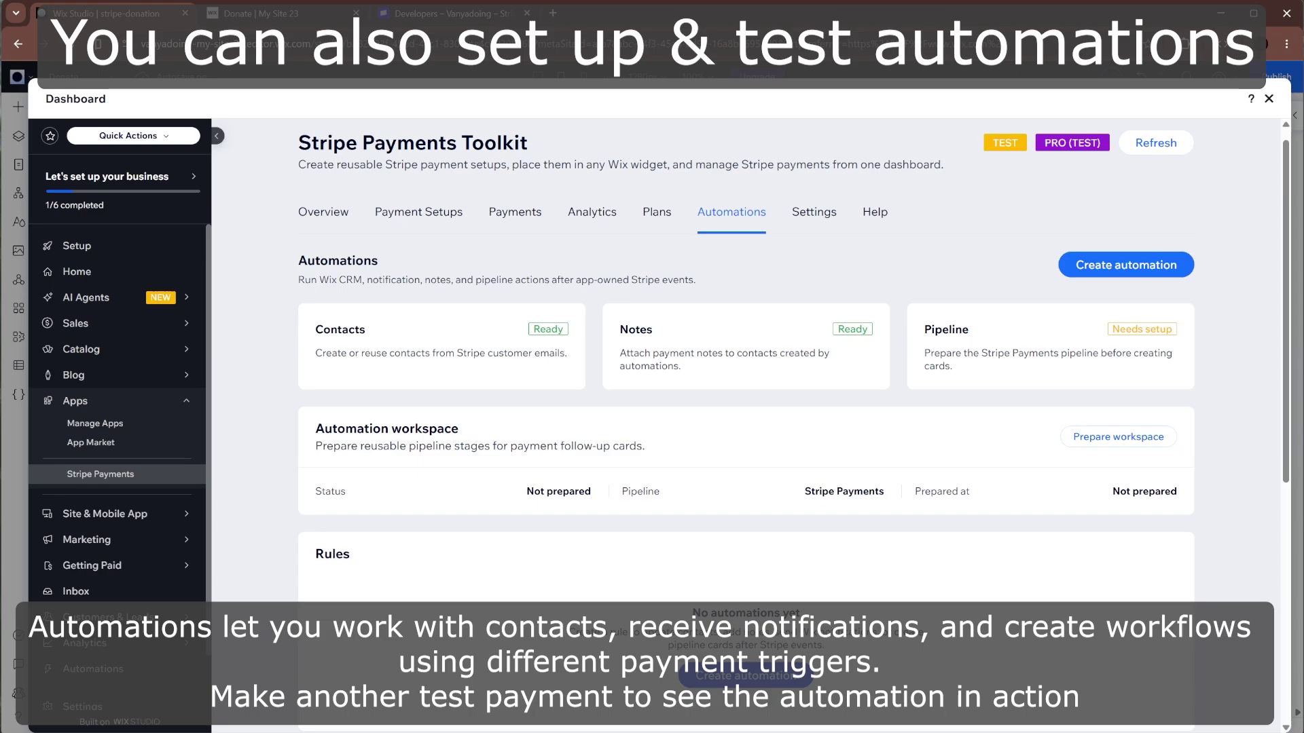
pyautogui.scroll(-3, 765, 611)
pyautogui.scroll(2, 766, 612)
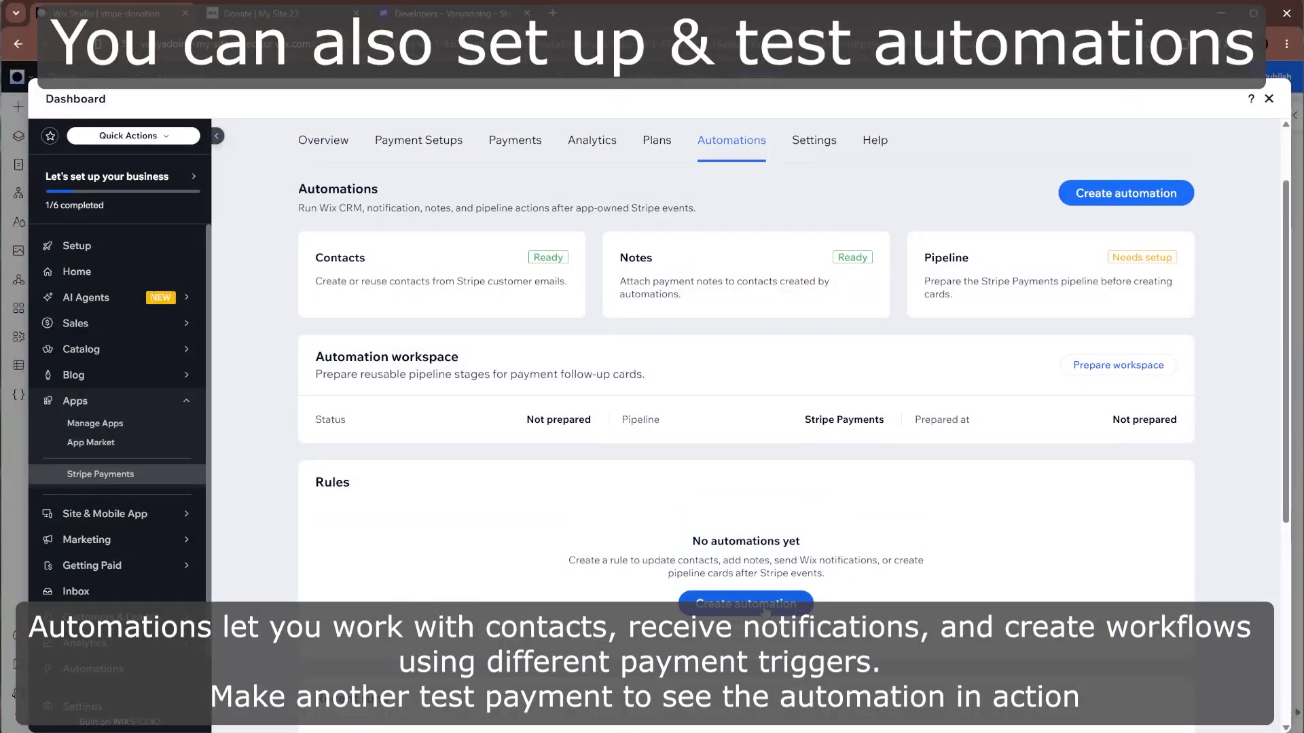
pyautogui.click(765, 608)
pyautogui.click(850, 494)
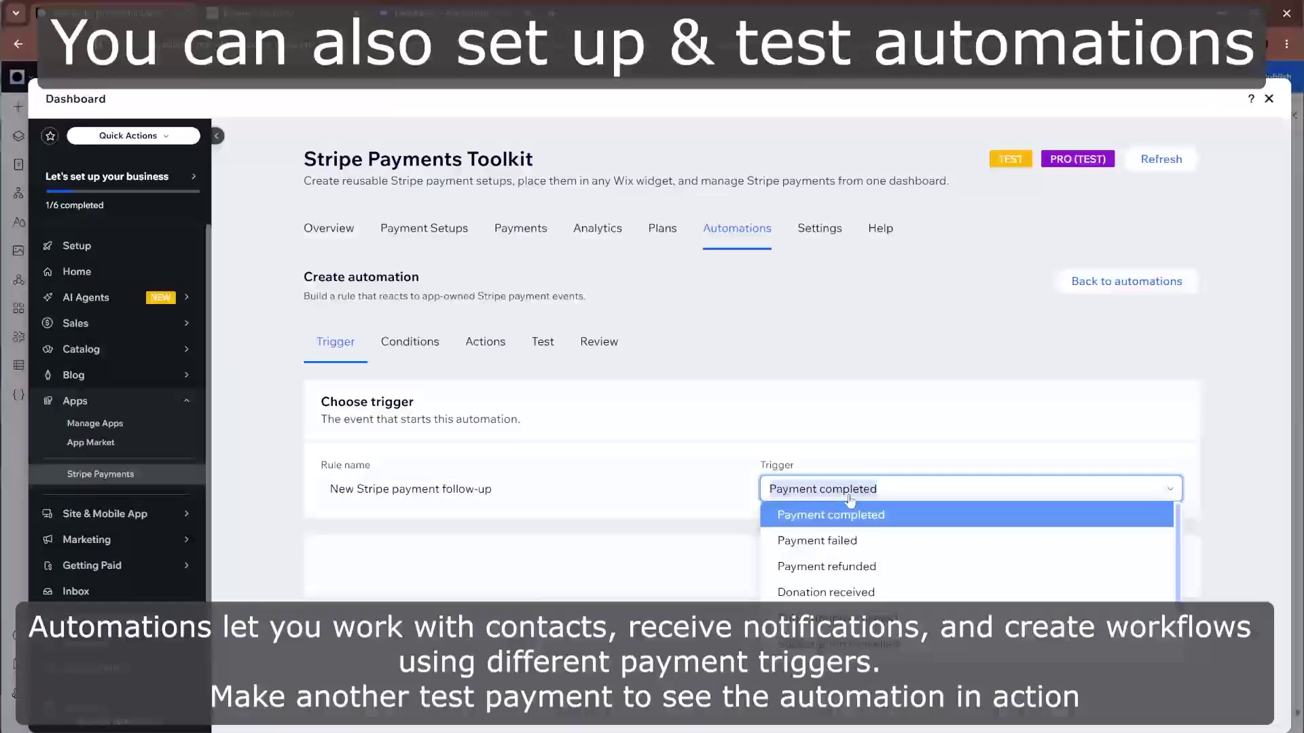
pyautogui.scroll(-1, 844, 609)
pyautogui.scroll(-2, 844, 604)
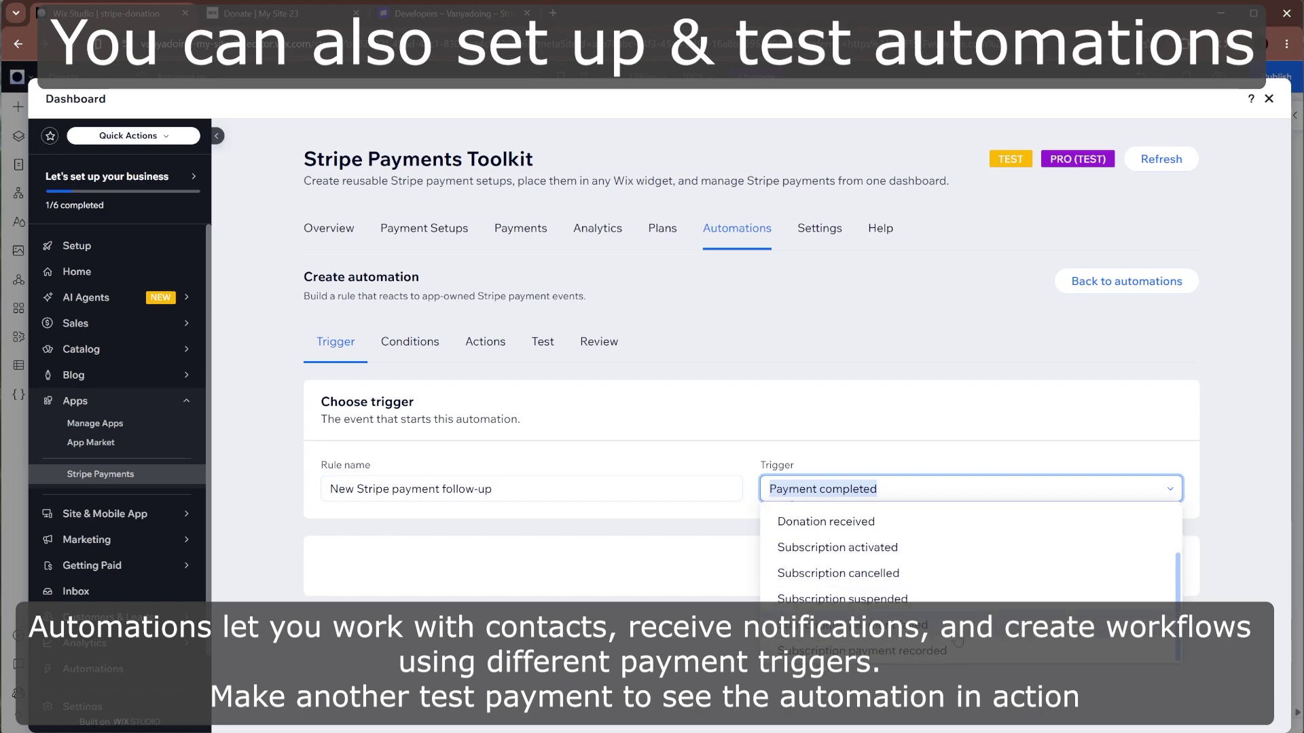
pyautogui.click(905, 435)
# - Continue through conditions, actions, test and review, then save and enable the 'New Stripe payment follow-up' rule
pyautogui.click(1141, 562)
pyautogui.scroll(-3, 818, 445)
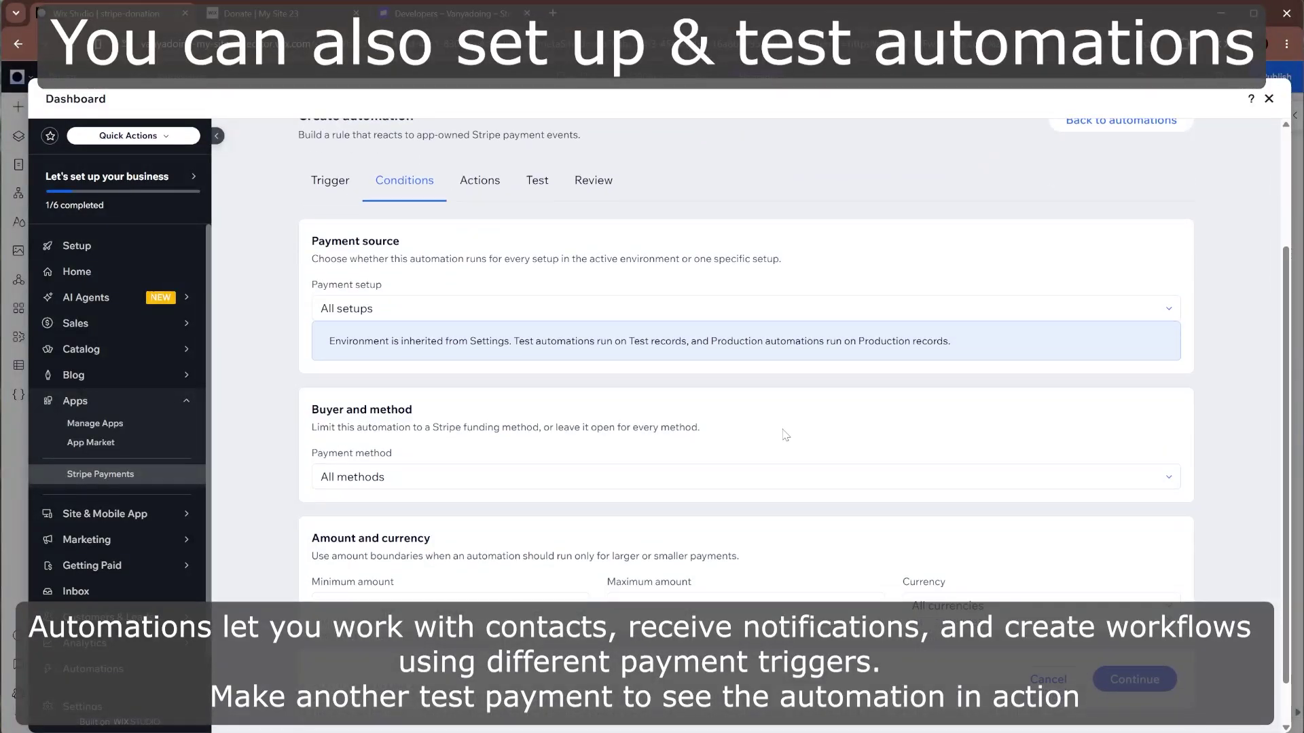
pyautogui.click(1148, 630)
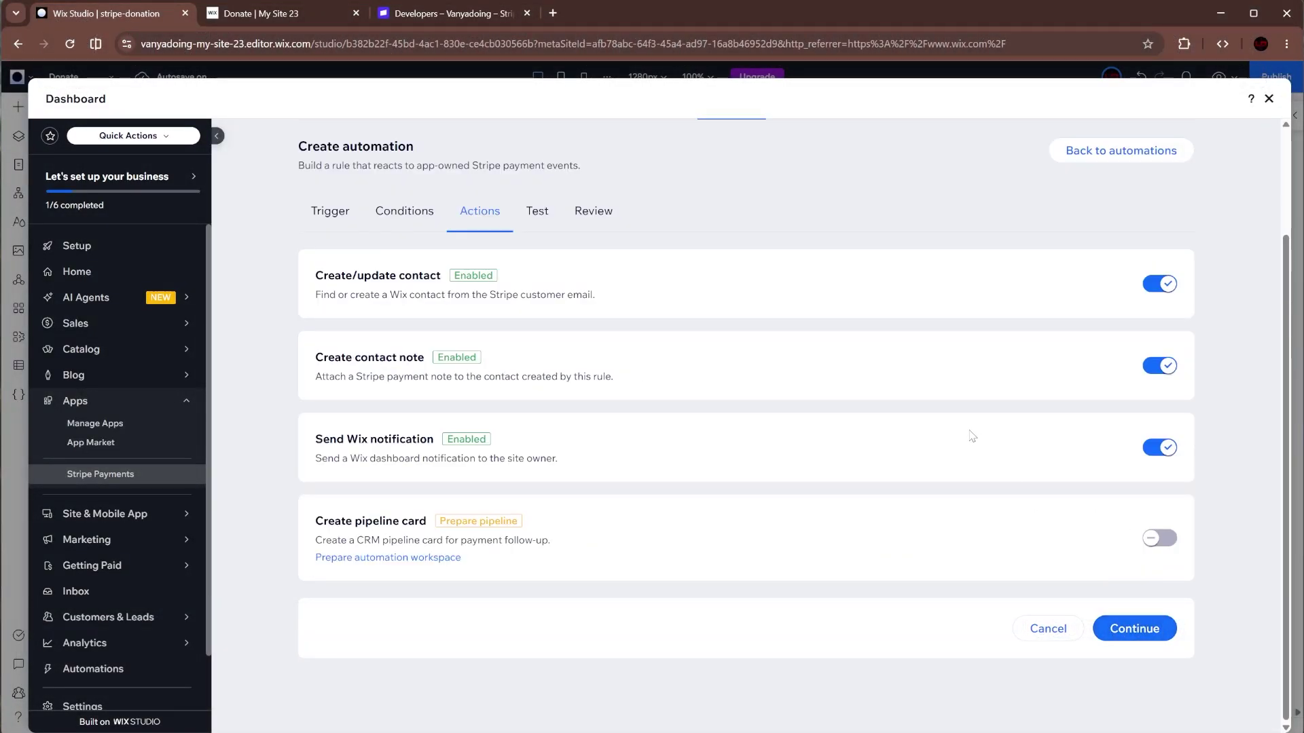
pyautogui.click(1135, 633)
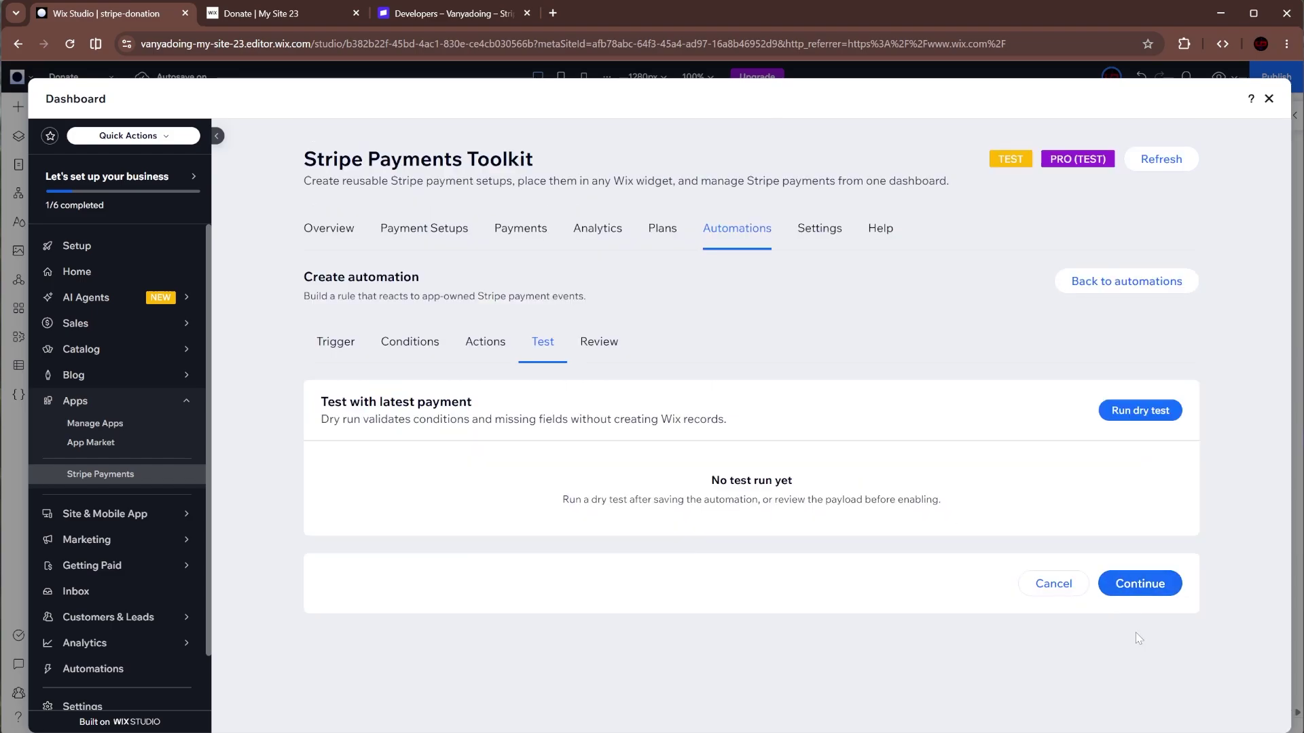
pyautogui.click(1129, 581)
pyautogui.click(1124, 550)
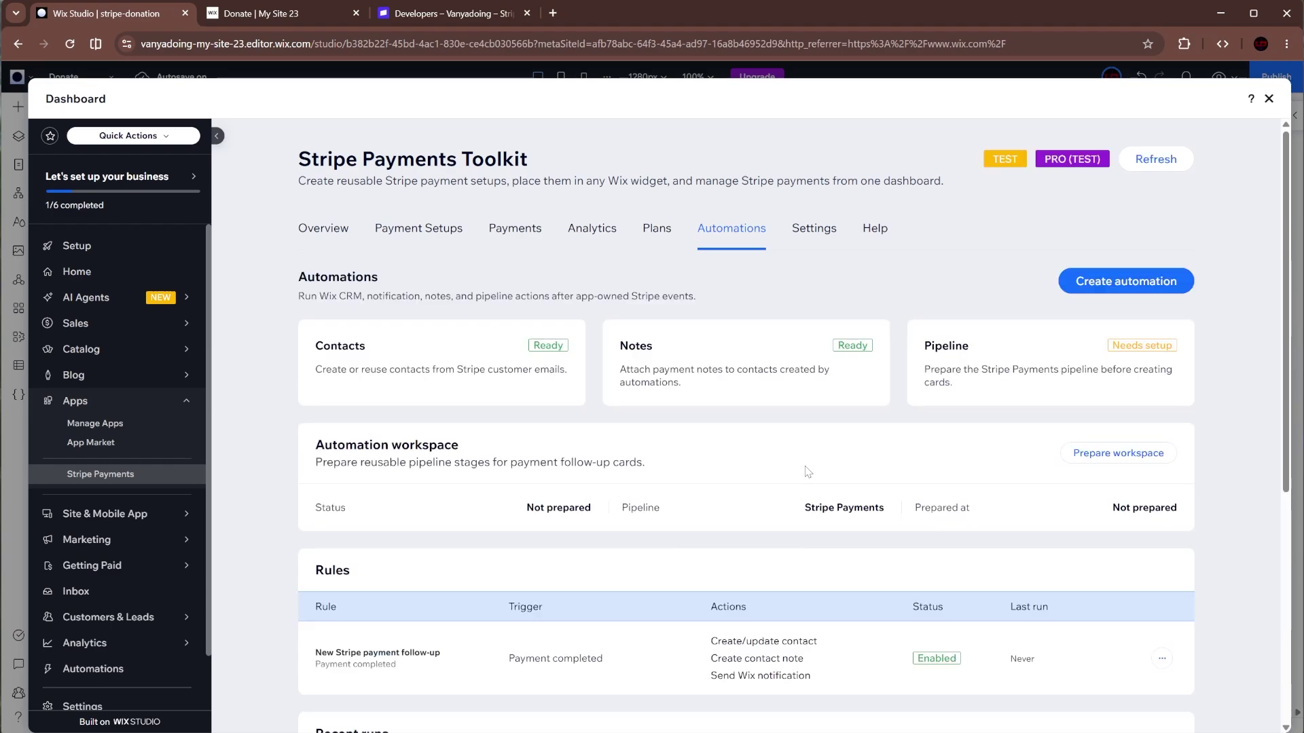
# - Scroll the Automations page to confirm Contacts, Notes and the Stripe Payments pipeline stages are Ready
pyautogui.scroll(-4, 807, 485)
pyautogui.scroll(-3, 807, 470)
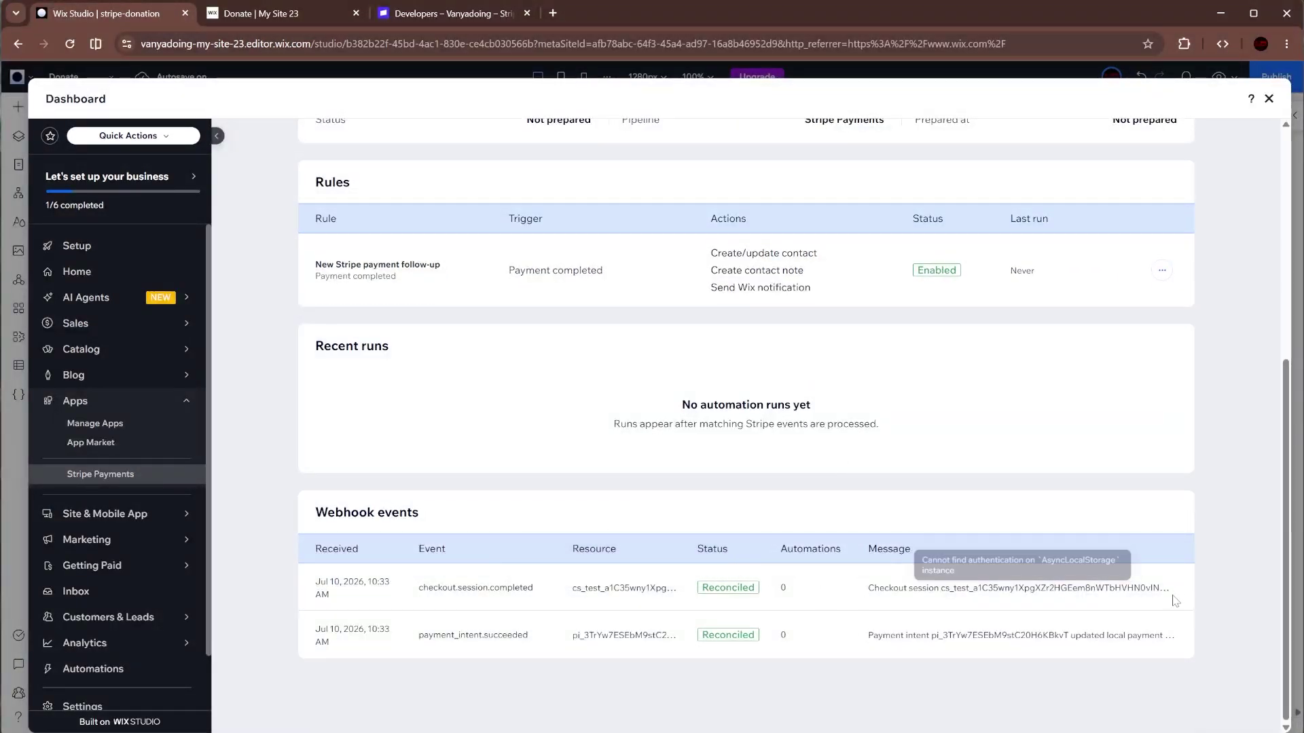
pyautogui.scroll(6, 637, 536)
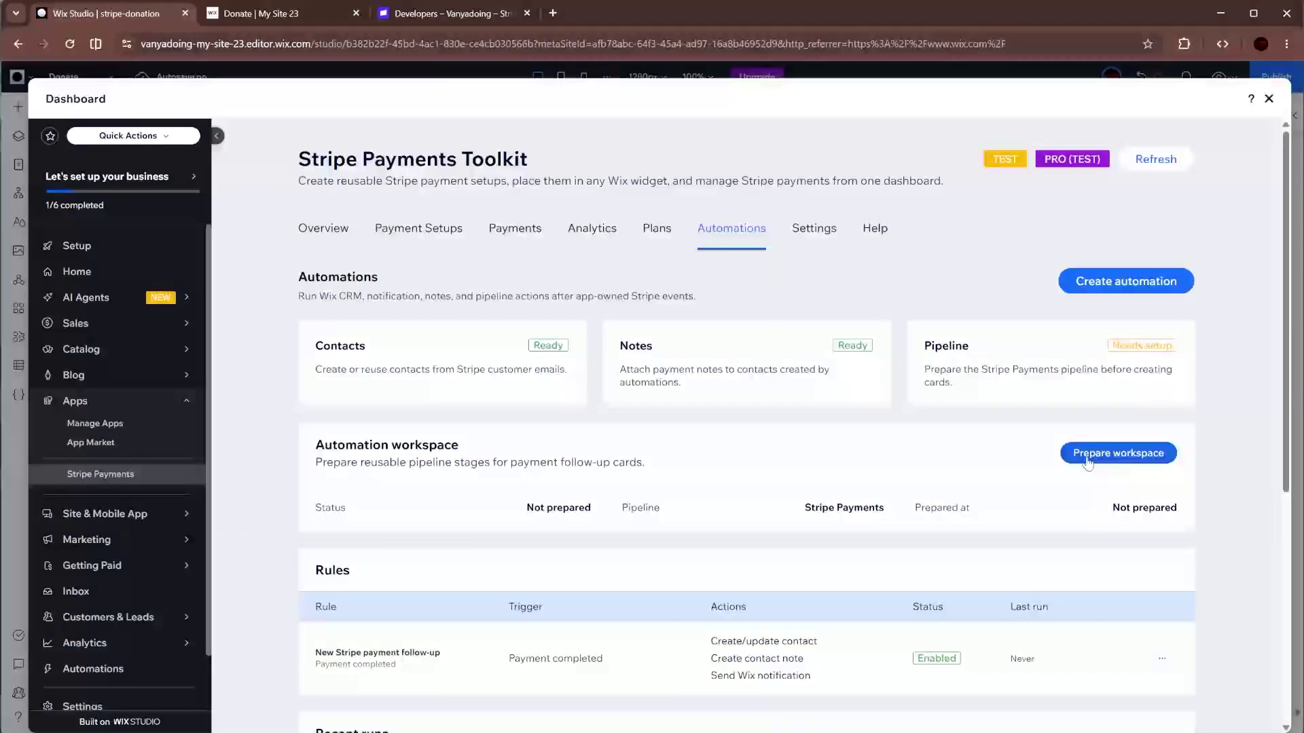
pyautogui.scroll(-1, 827, 475)
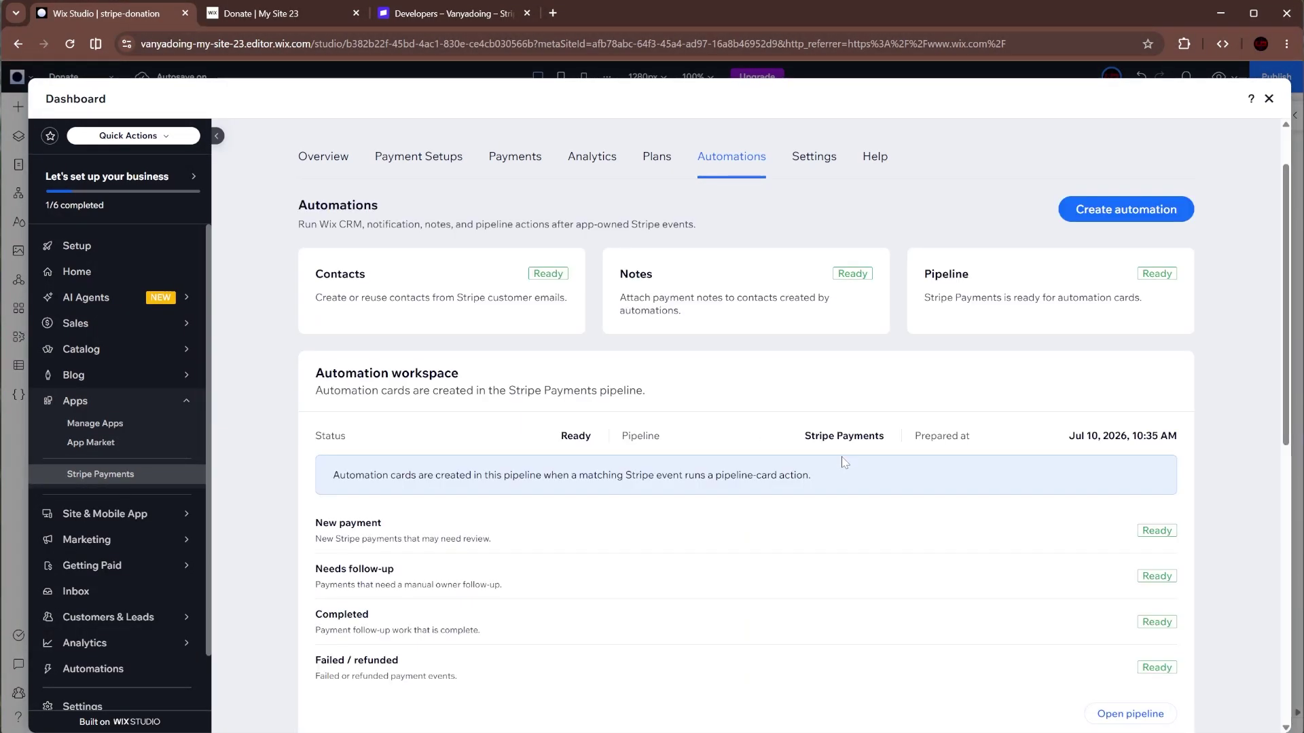
pyautogui.scroll(2, 809, 403)
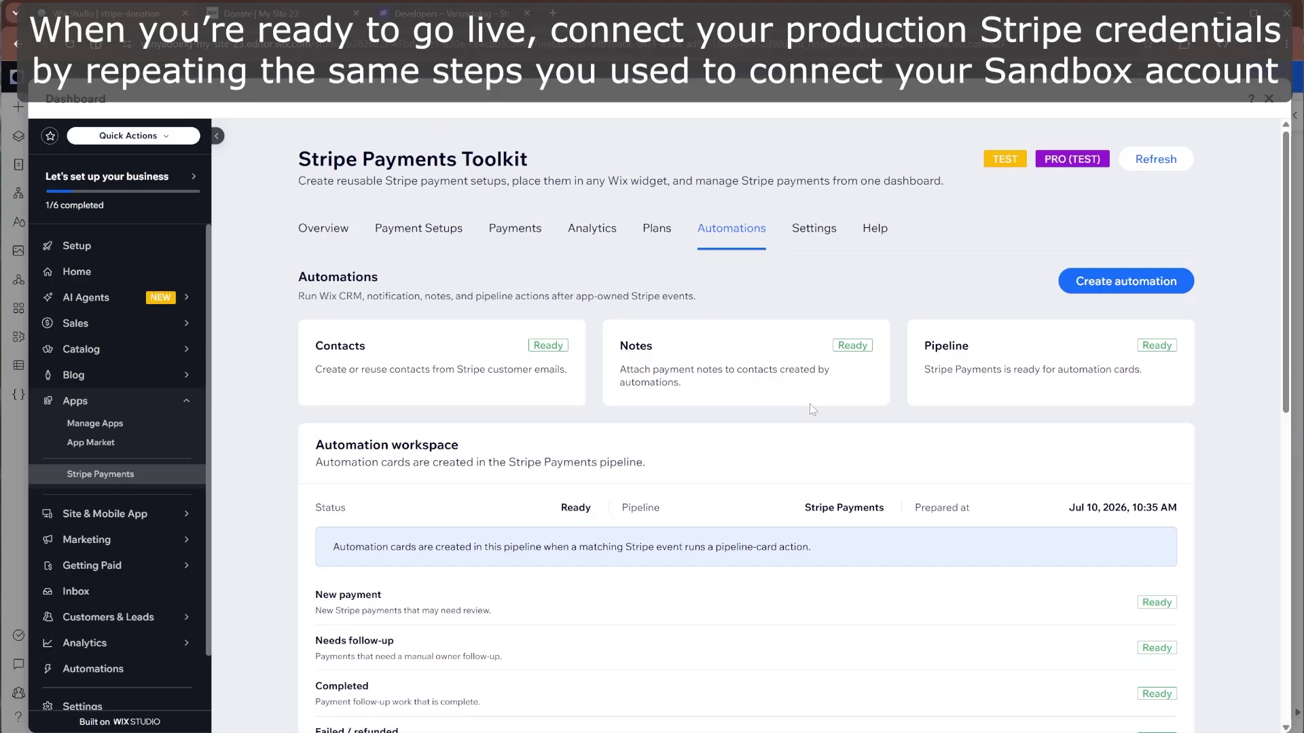
# - In the toolkit's Settings, note Production still needs setup and go to Stripe's production API keys page
pyautogui.click(823, 234)
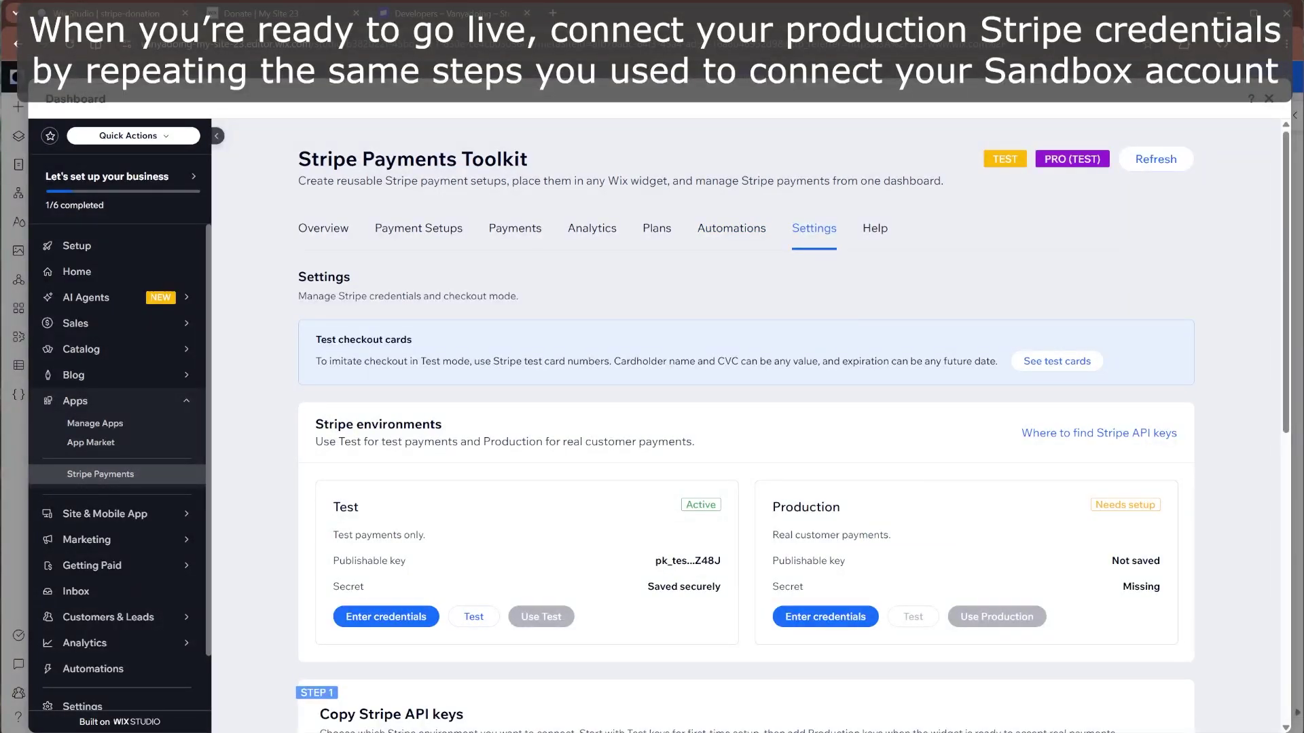
pyautogui.moveTo(1092, 505); pyautogui.dragTo(1149, 505)
pyautogui.click(1002, 521)
pyautogui.scroll(-5, 978, 537)
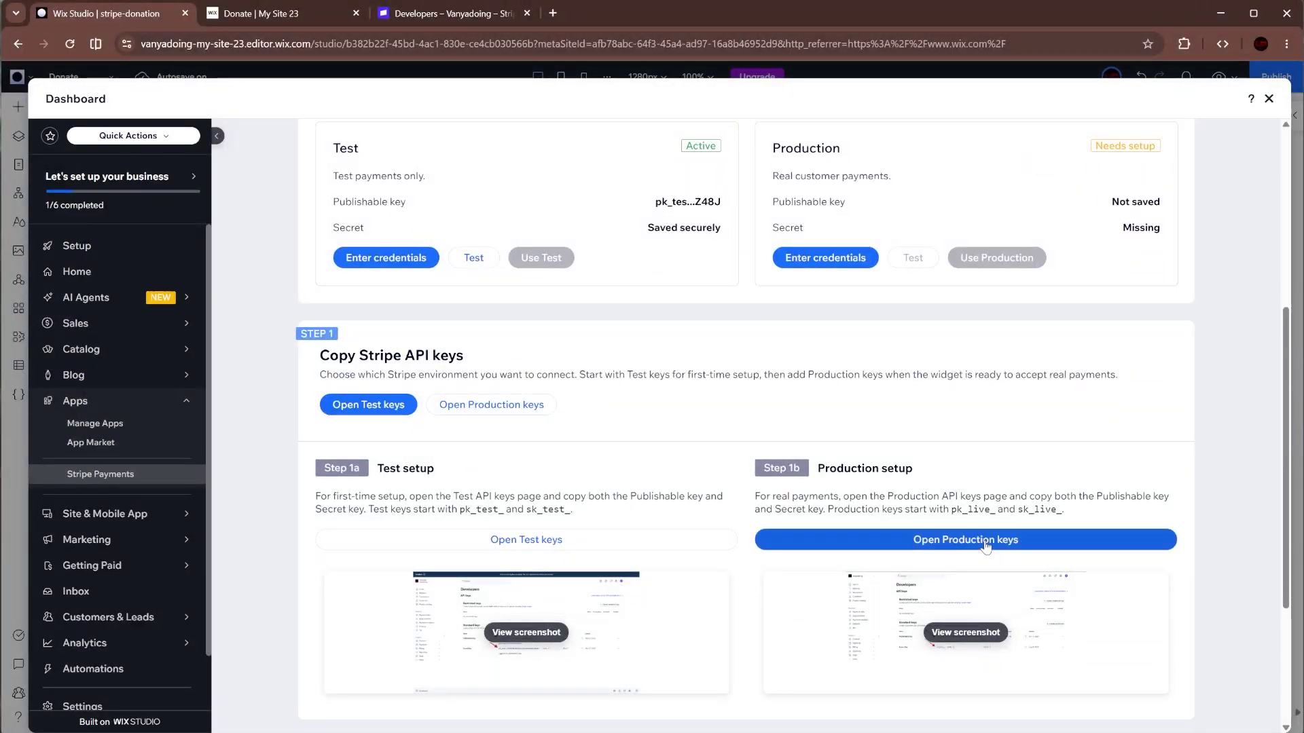
pyautogui.click(984, 540)
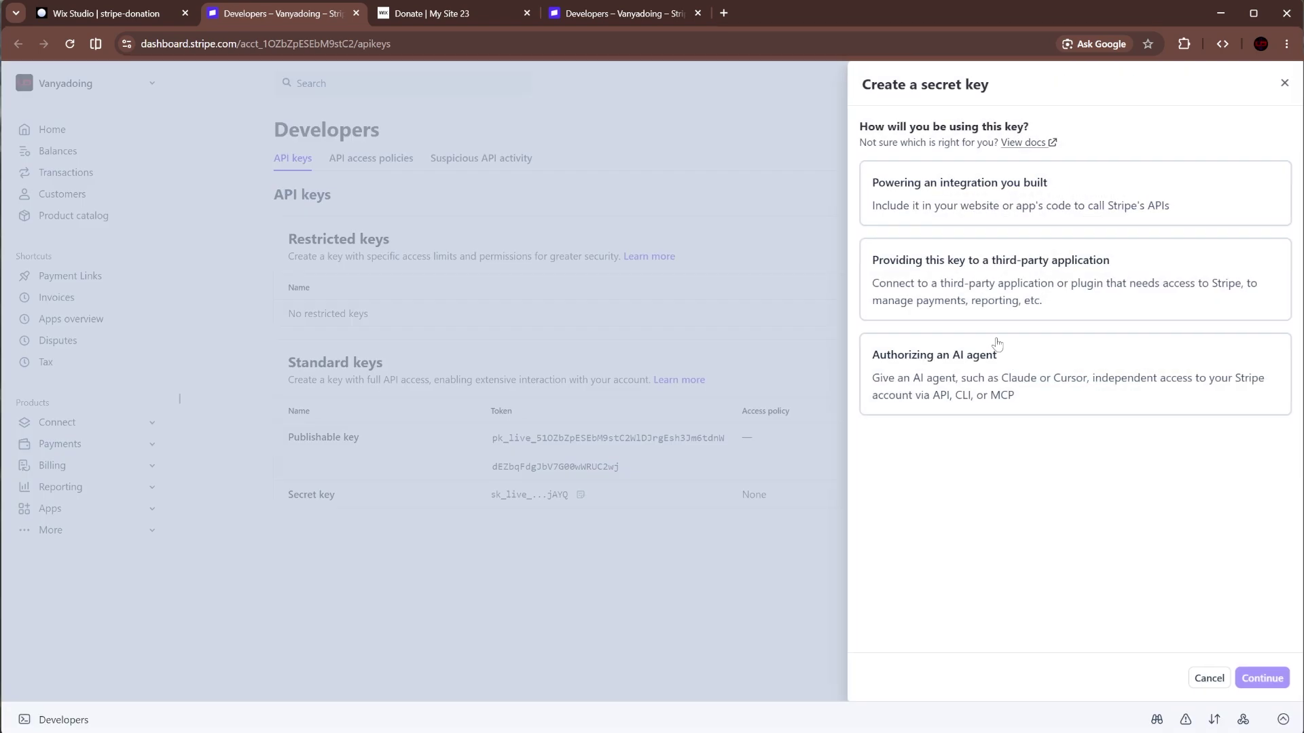
# - Create a live Stripe secret key named 'wix' for your own integration and copy it
pyautogui.click(1046, 186)
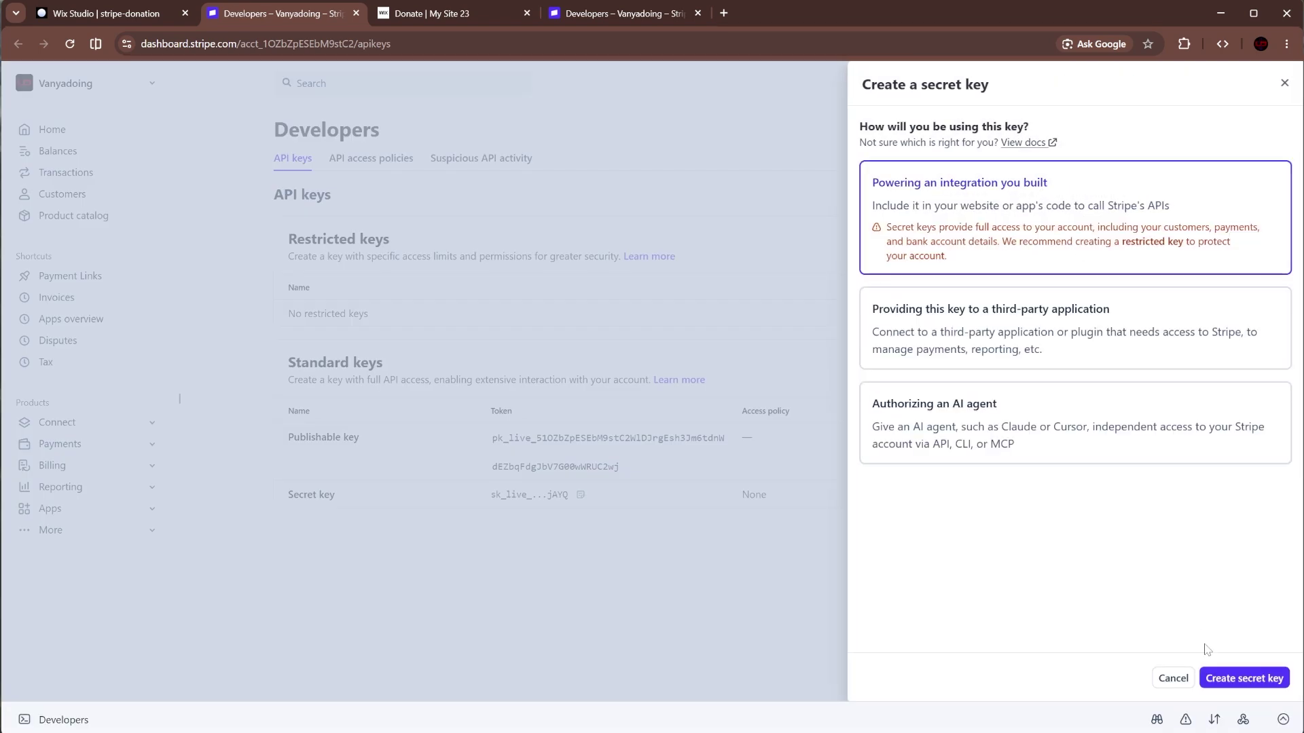
pyautogui.click(1222, 679)
pyautogui.write('wix integration')
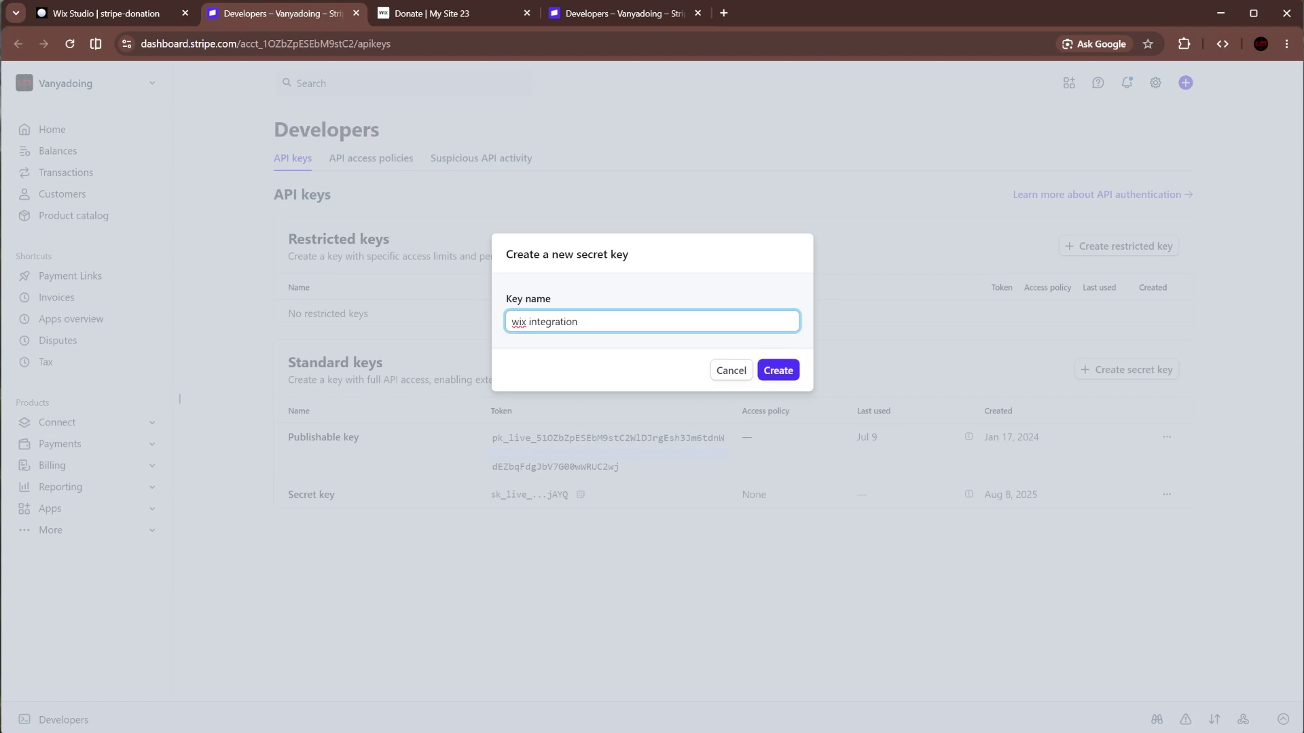
pyautogui.click(778, 370)
pyautogui.click(719, 402)
pyautogui.click(797, 539)
# - Paste the live secret key into the Wix Production form and save the credentials
pyautogui.click(136, 19)
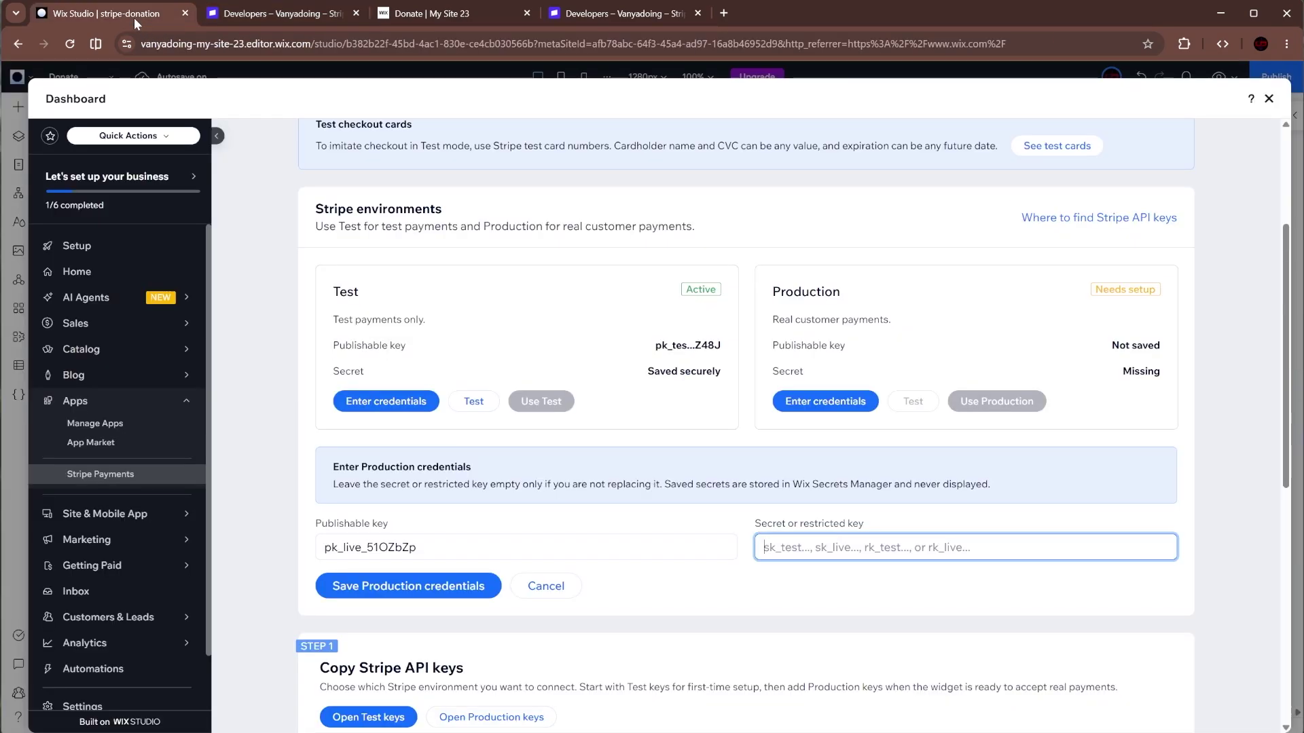
pyautogui.hotkey('ctrl', 'v')
pyautogui.click(467, 589)
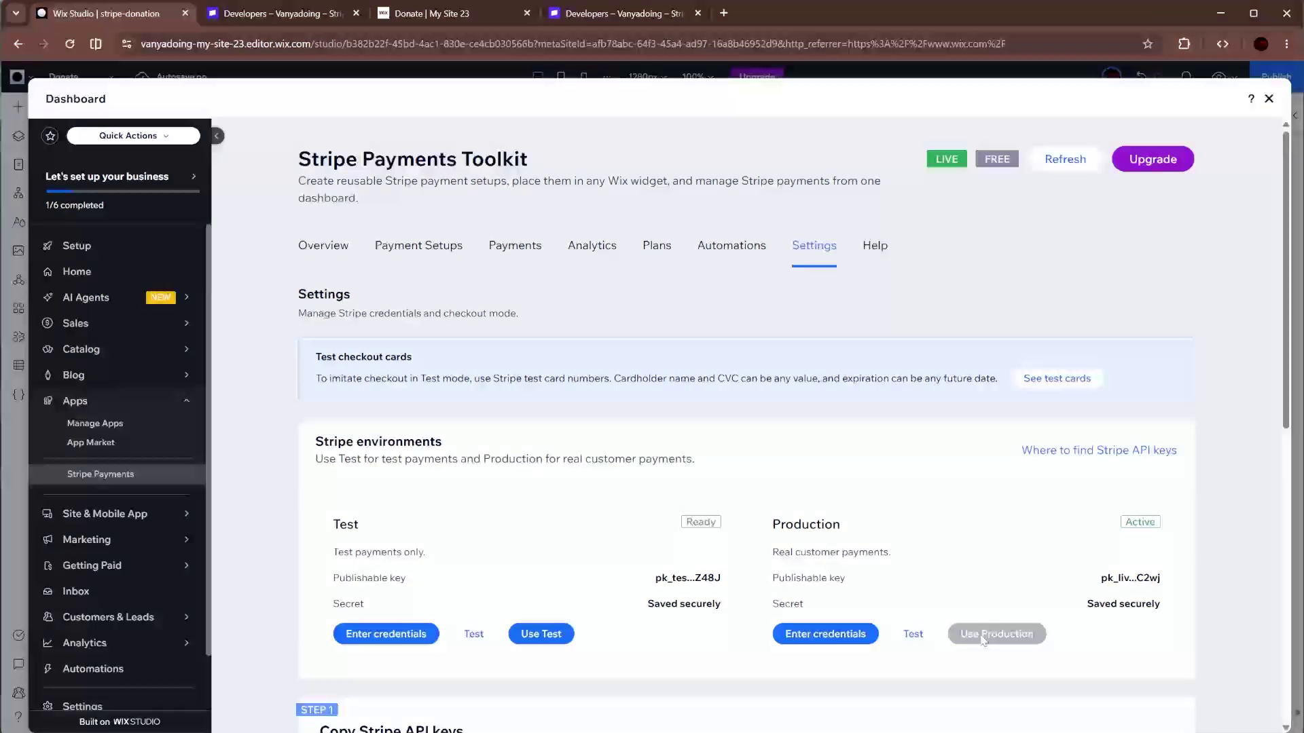
# - Start a new payment setup named 'Donation Live' of the Accept donation type
pyautogui.click(419, 245)
pyautogui.scroll(-4, 742, 473)
pyautogui.click(741, 468)
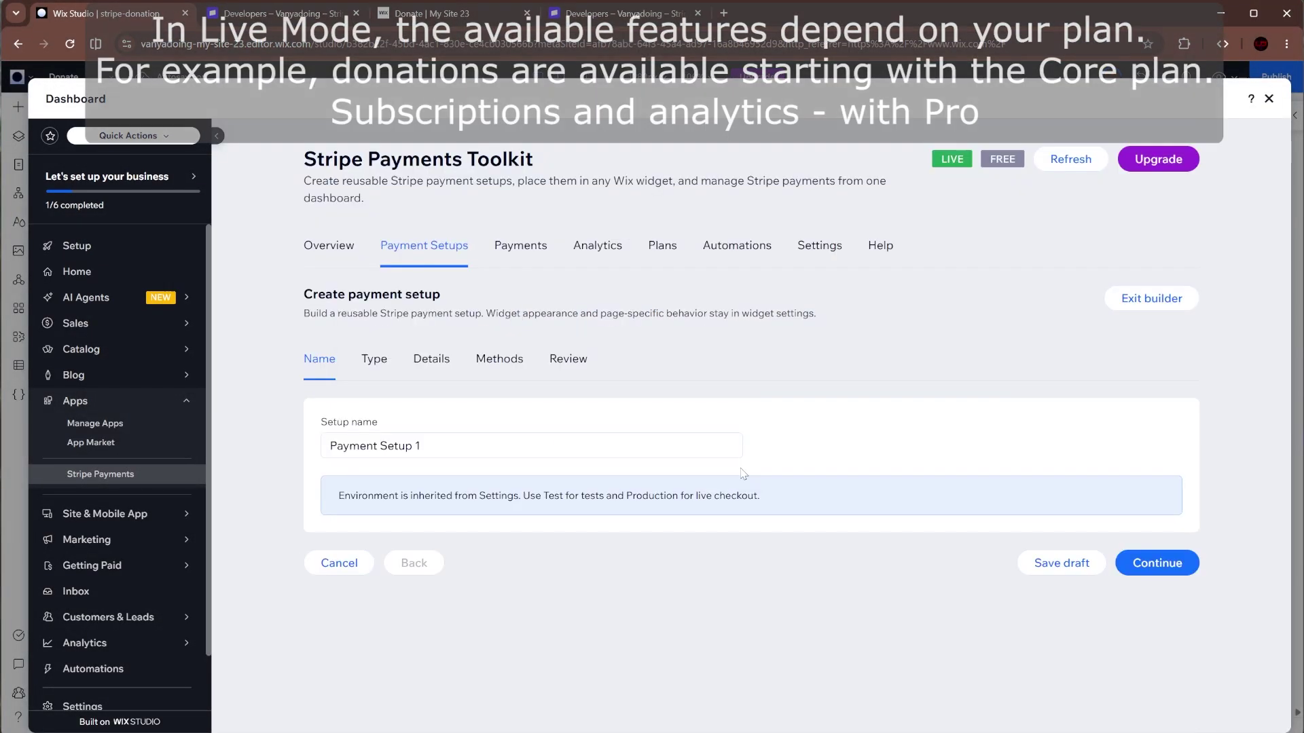
pyautogui.tripleClick(720, 446)
pyautogui.write('Donation Live')
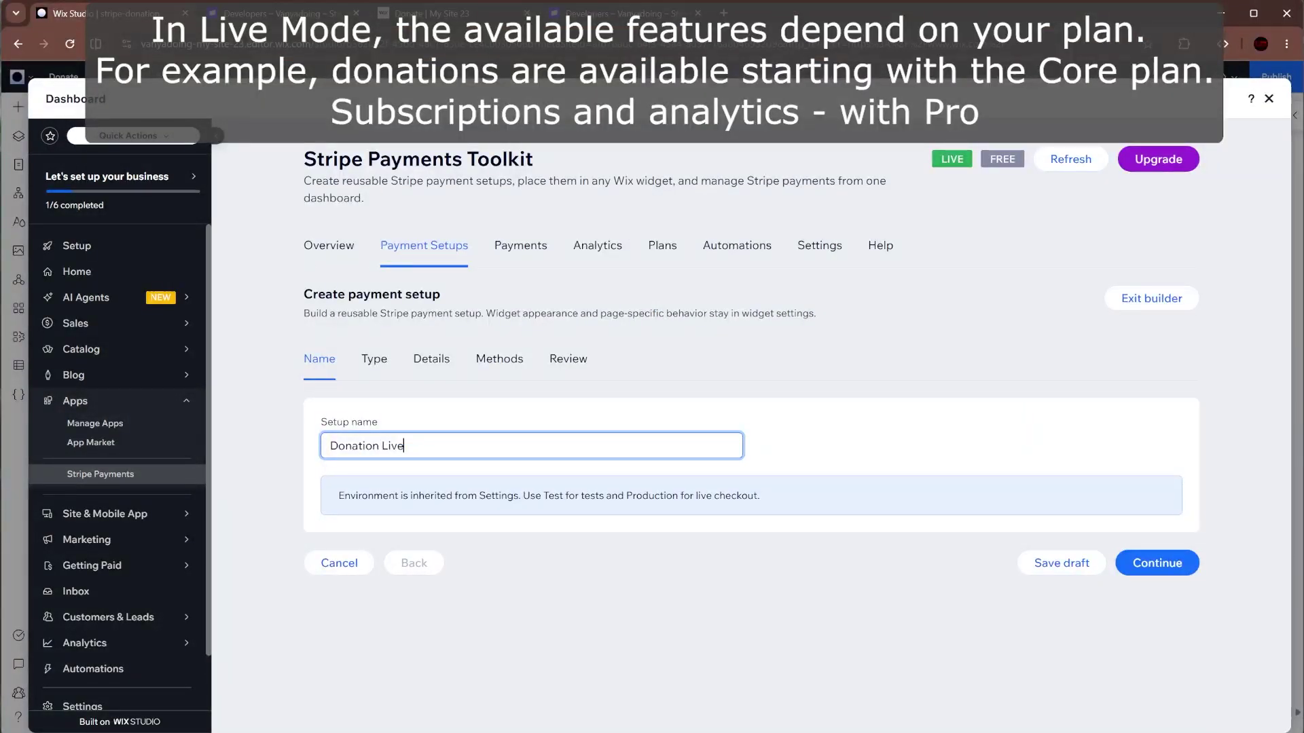
pyautogui.click(1170, 563)
pyautogui.click(1129, 446)
pyautogui.click(1153, 694)
# - Rename the campaign to 'donate' and enable custom amounts and suggested amount buttons
pyautogui.scroll(-2, 1151, 693)
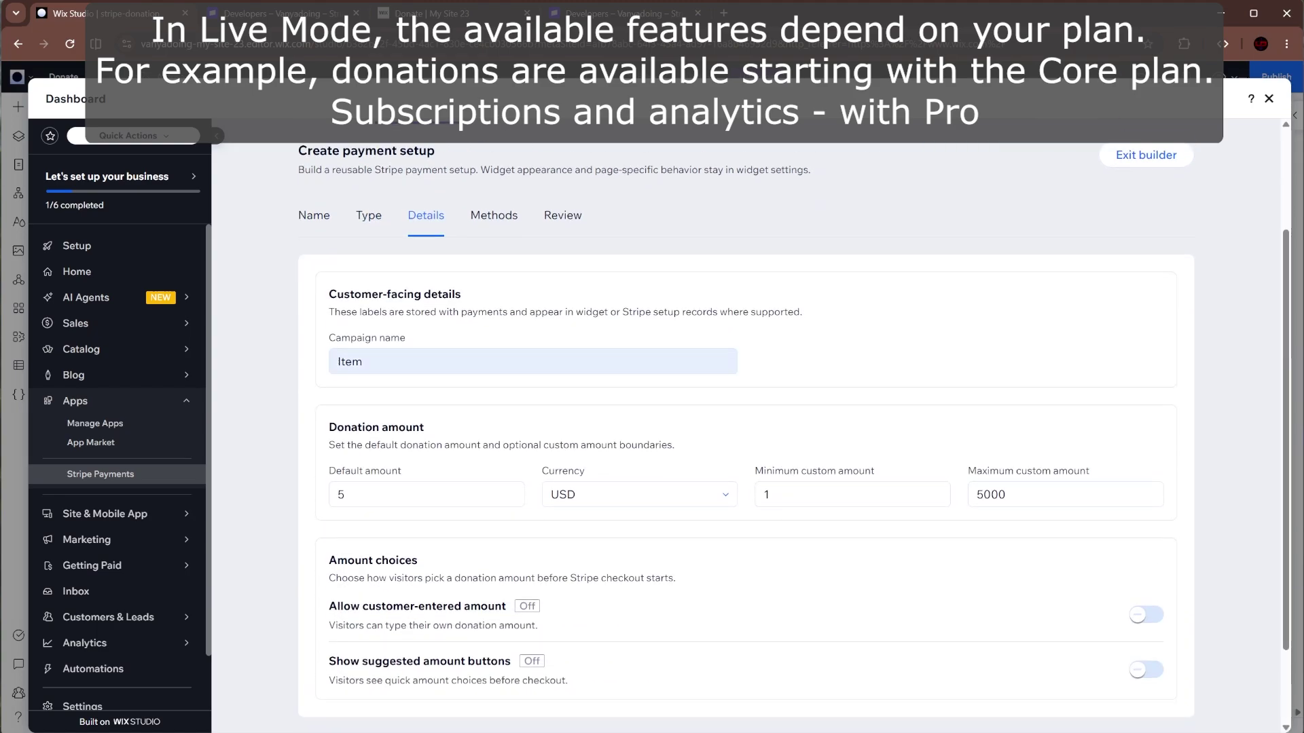
pyautogui.tripleClick(407, 362)
pyautogui.write('donate')
pyautogui.scroll(-3, 1167, 520)
pyautogui.click(1154, 514)
pyautogui.click(1150, 567)
pyautogui.scroll(-2, 1148, 568)
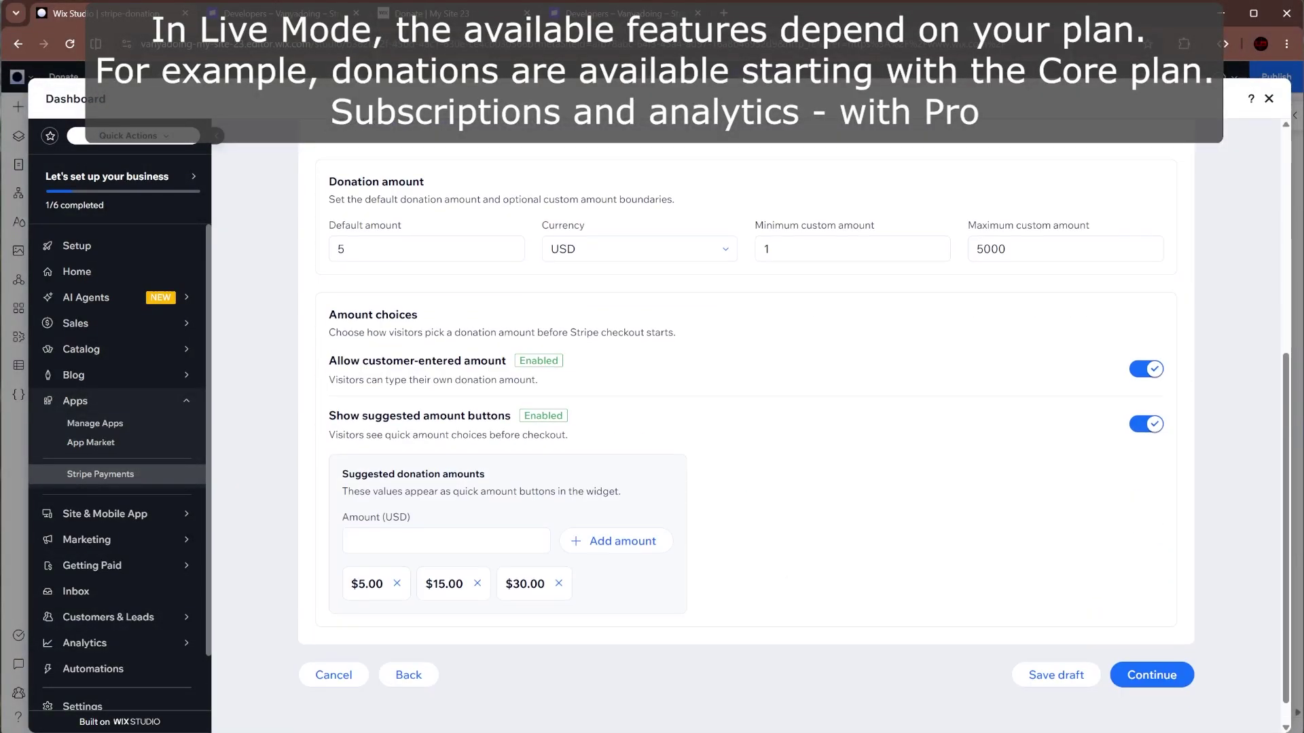
# - Replace the $5, $15 and $30 suggested amounts with $33, $66 and $99
pyautogui.click(397, 583)
pyautogui.click(402, 583)
pyautogui.click(435, 541)
pyautogui.write('33')
pyautogui.click(595, 544)
pyautogui.write('66')
pyautogui.click(615, 542)
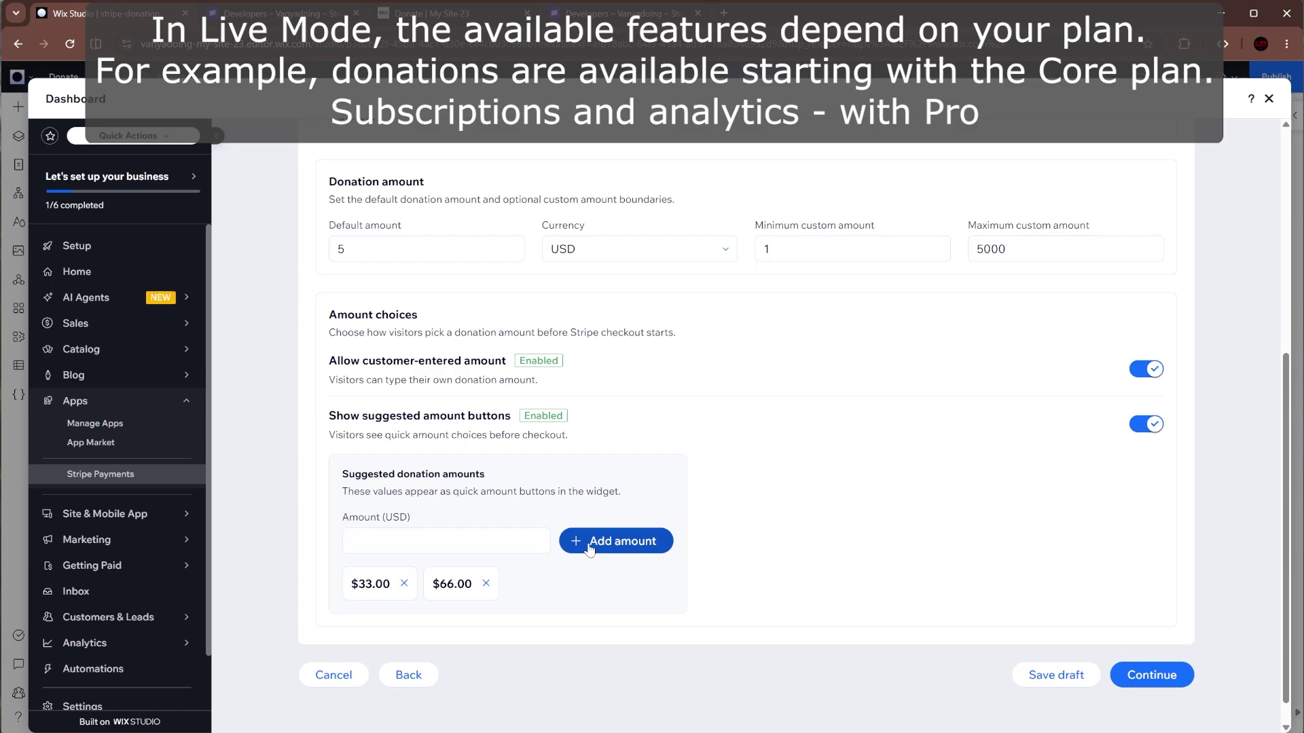
pyautogui.click(435, 541)
pyautogui.write('99')
pyautogui.click(615, 541)
# - Continue through payment methods and review, then attempt to create the Donation Live setup
pyautogui.click(341, 248)
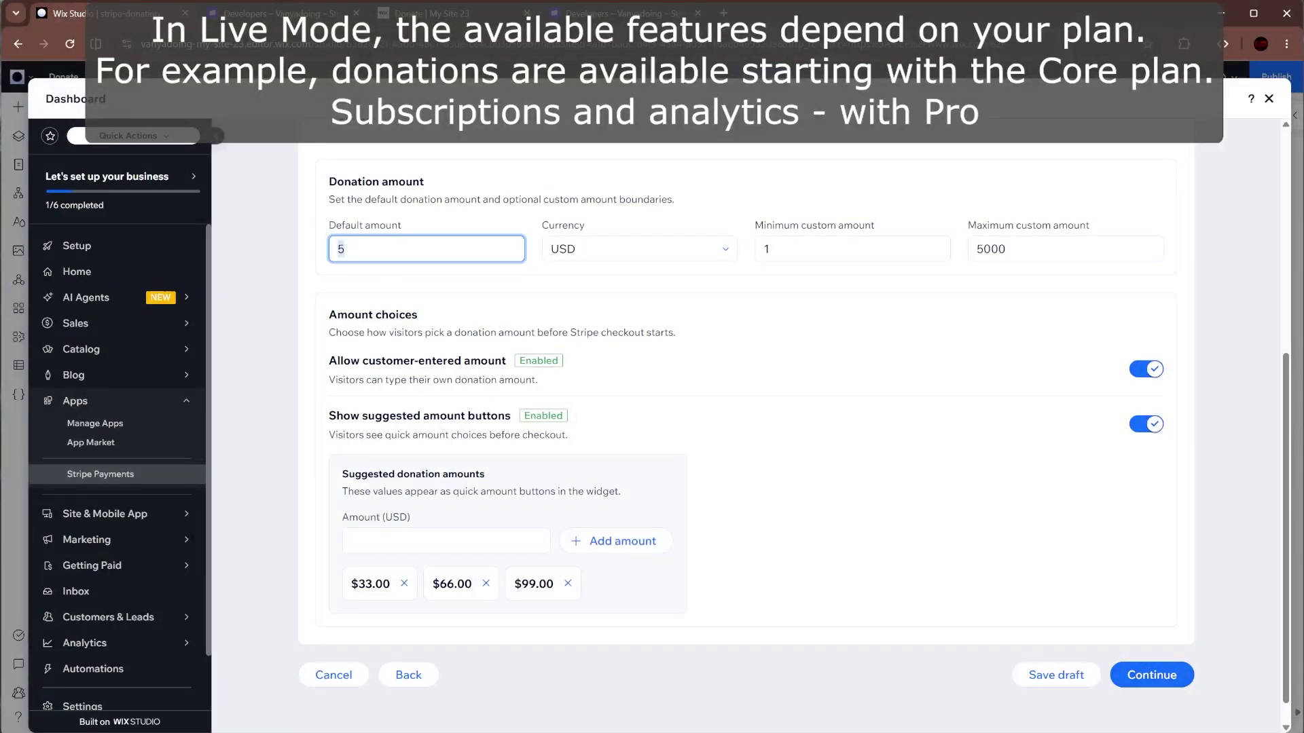
pyautogui.click(1144, 678)
pyautogui.click(1156, 681)
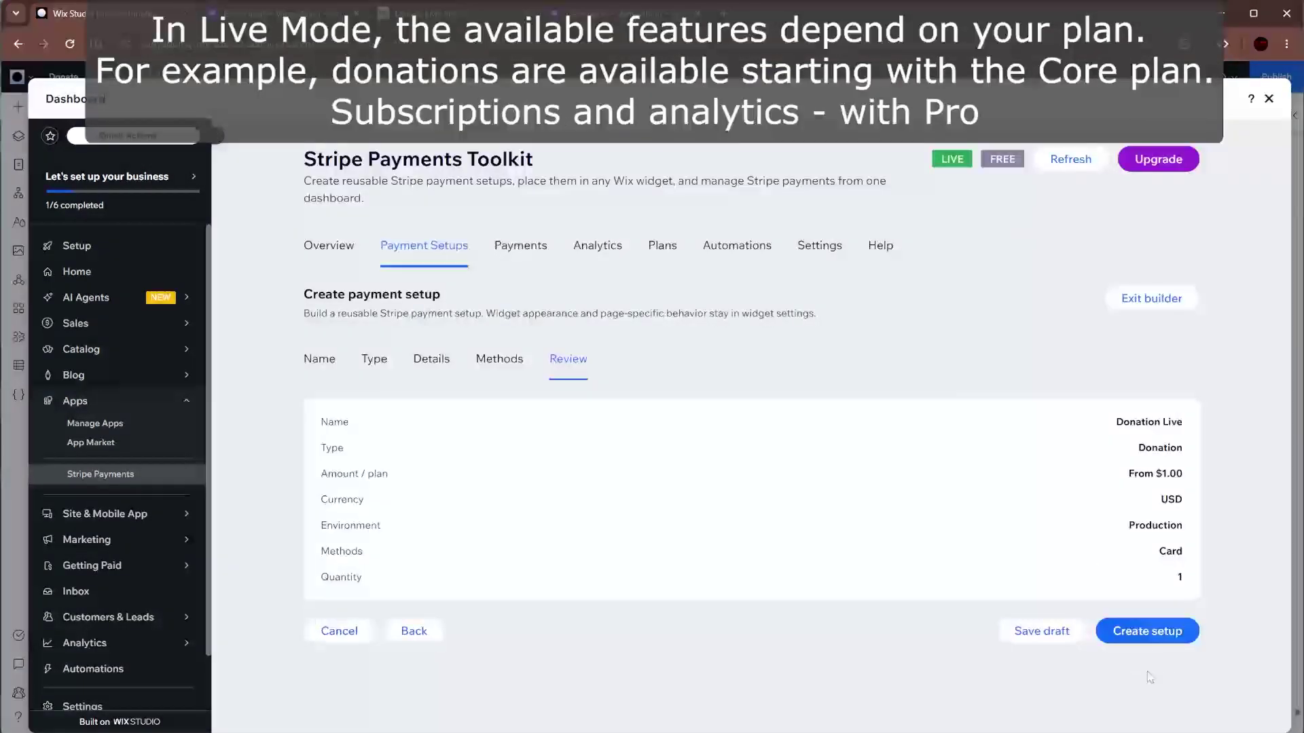
pyautogui.click(1139, 637)
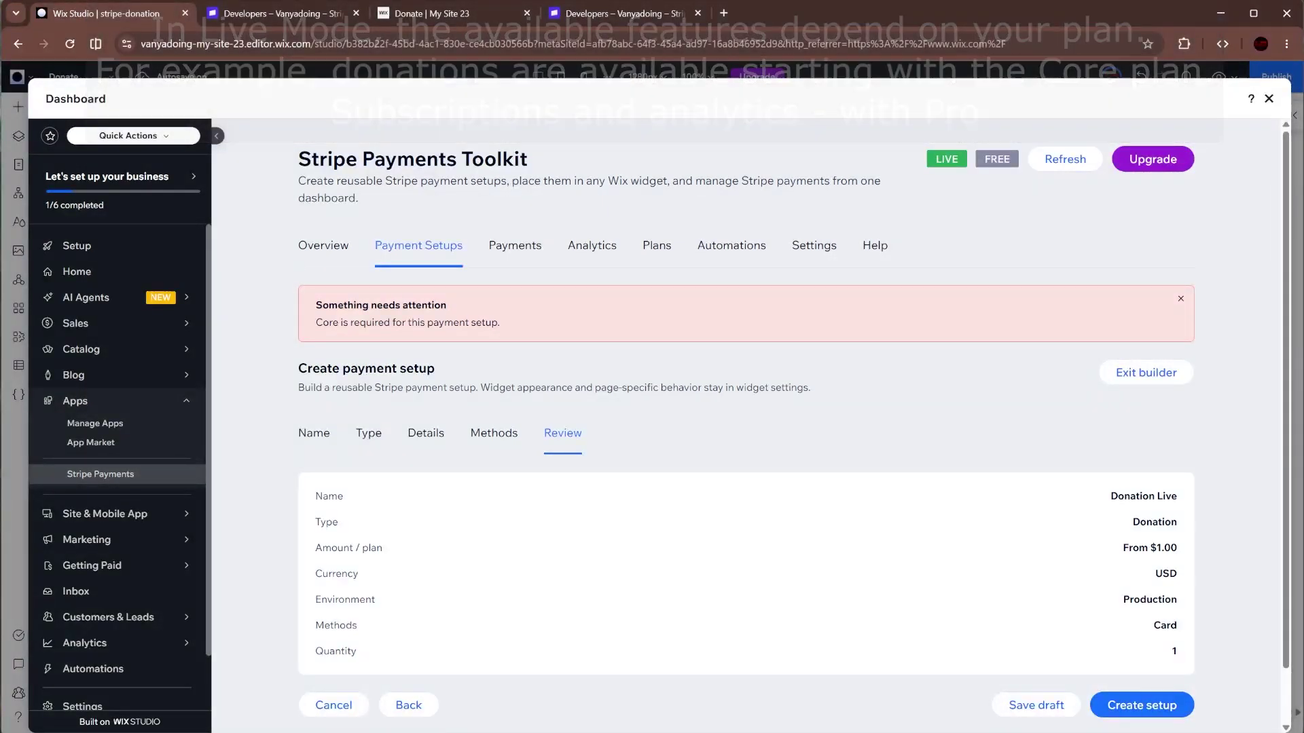
# - On the Plans page, highlight 'Donations and custom amounts' under the Core plan
pyautogui.click(658, 247)
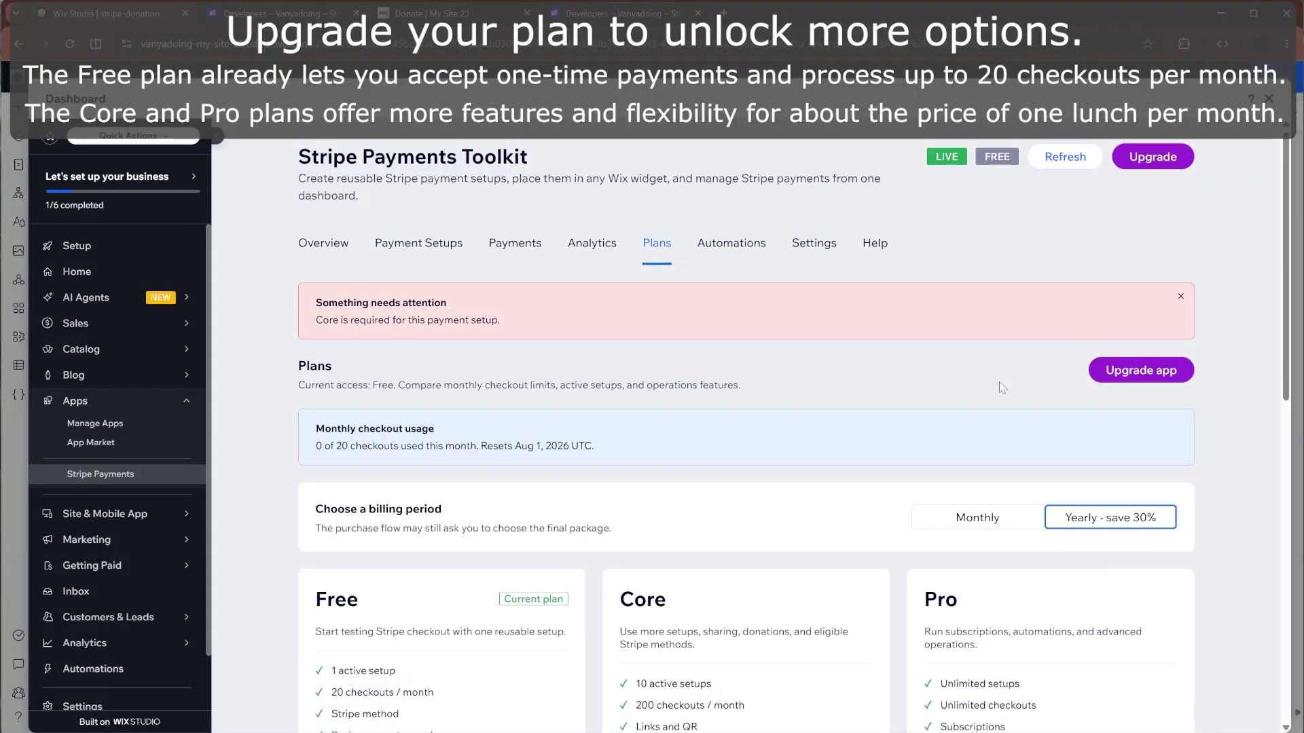
pyautogui.scroll(-3, 1071, 346)
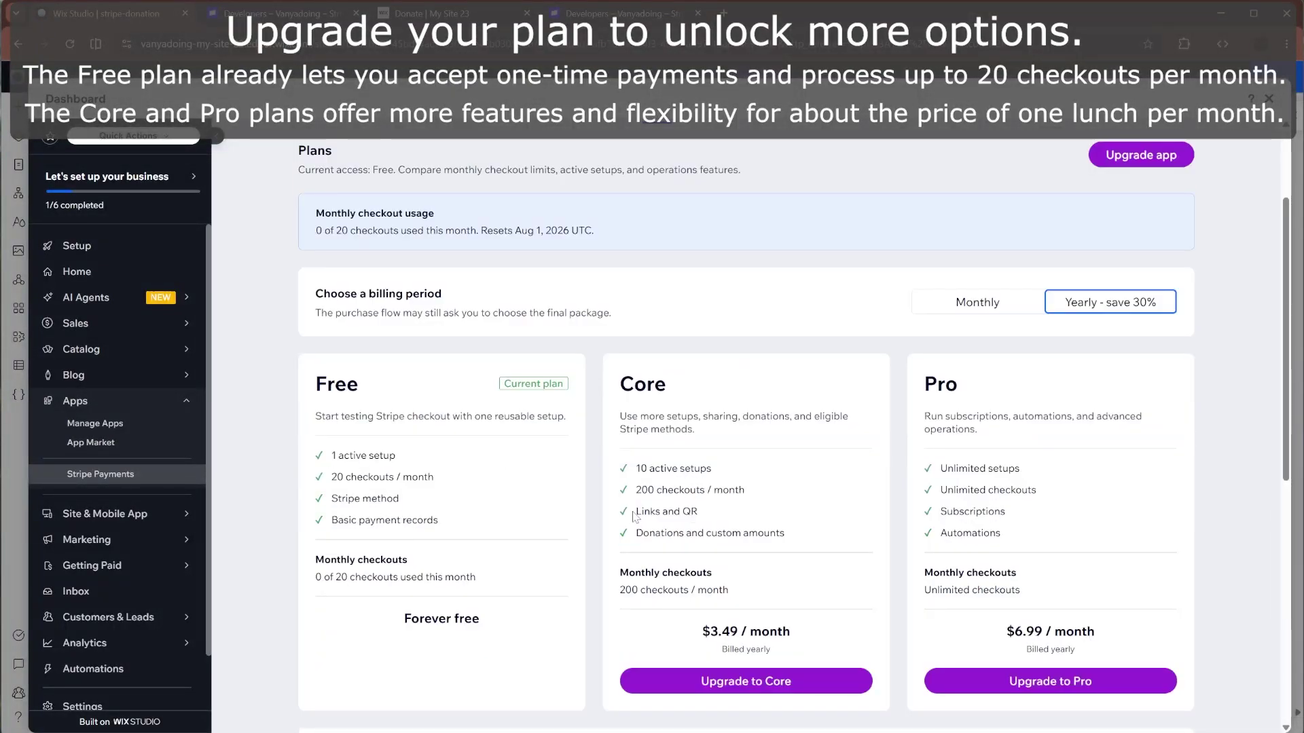
pyautogui.doubleClick(638, 534)
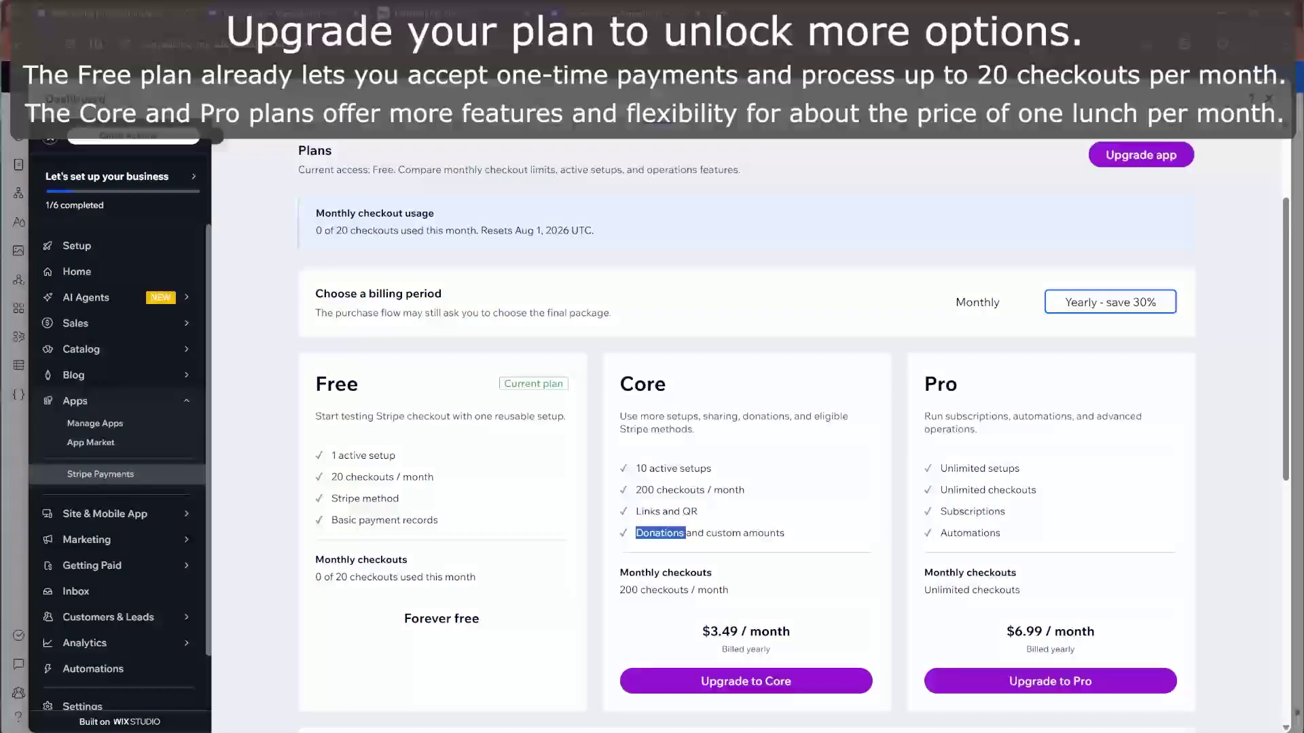
pyautogui.moveTo(788, 534); pyautogui.dragTo(637, 537)
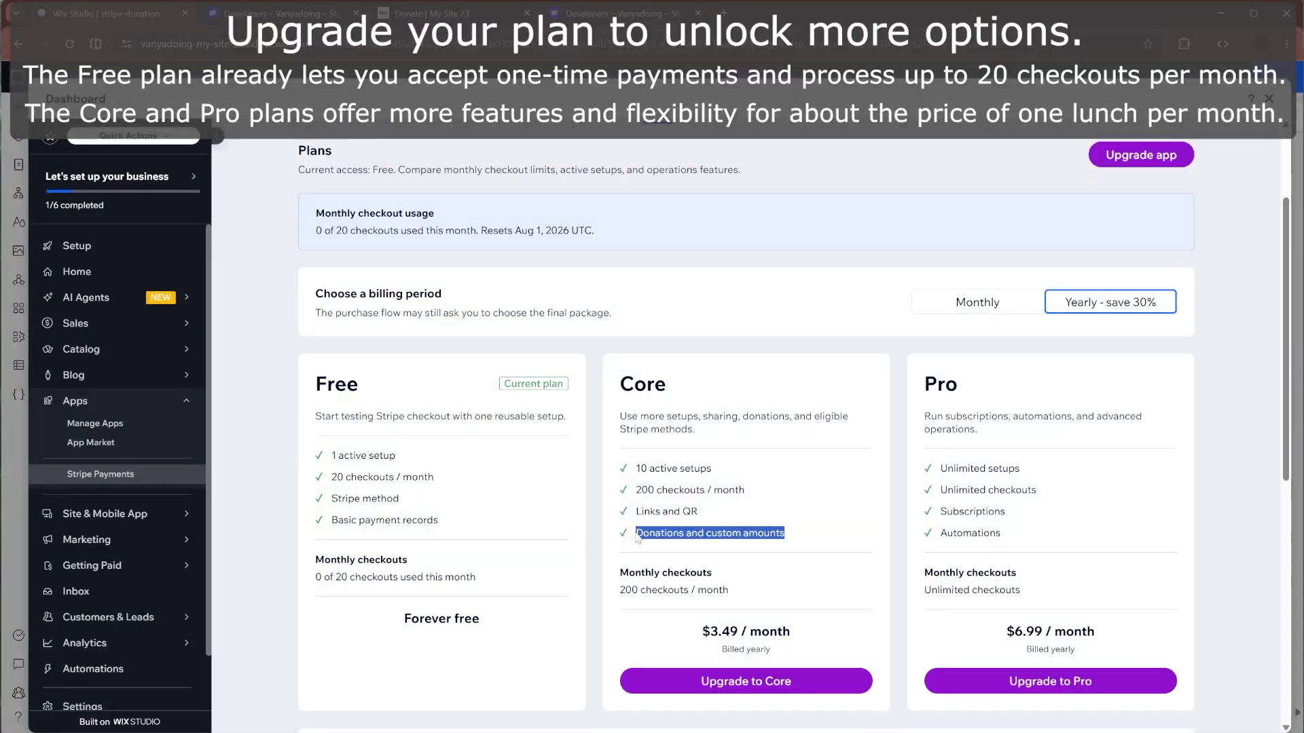
pyautogui.click(714, 535)
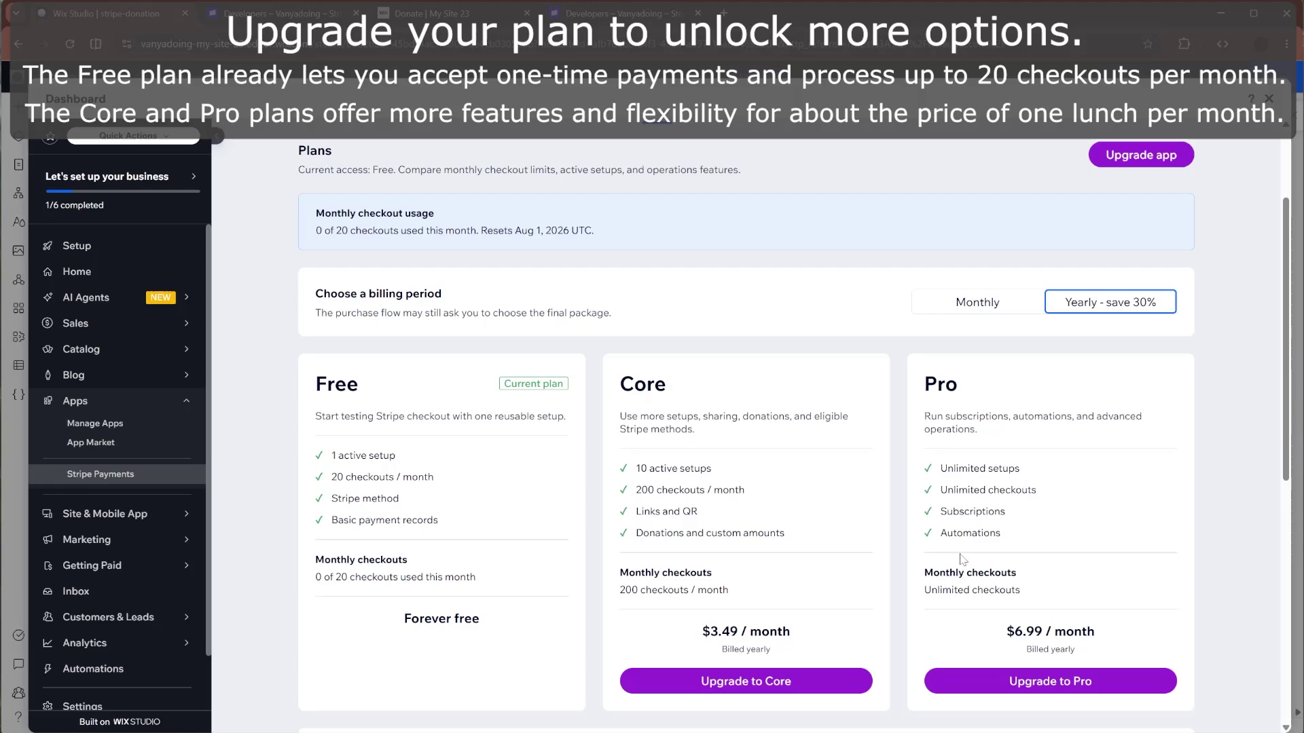
pyautogui.scroll(2, 795, 407)
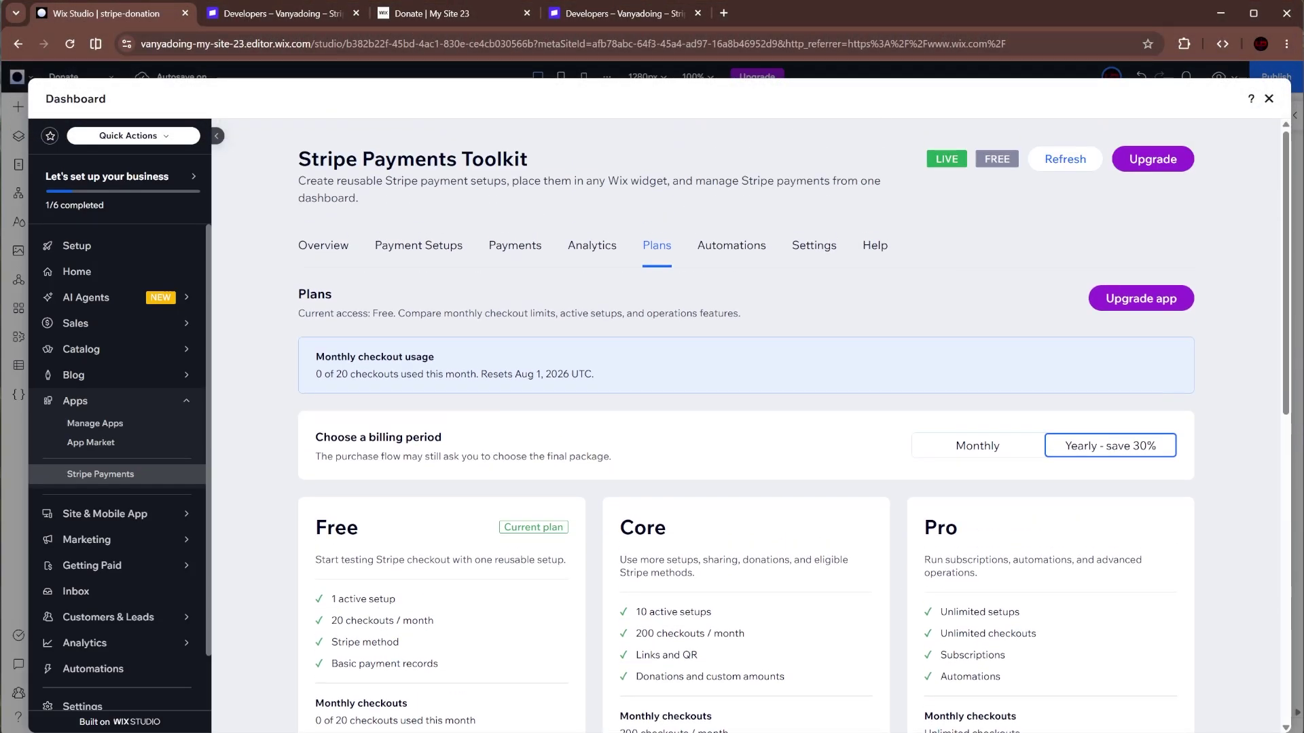
# - Start a new payment setup named 'Single playment setup' with the default item type
pyautogui.click(403, 248)
pyautogui.scroll(-4, 610, 399)
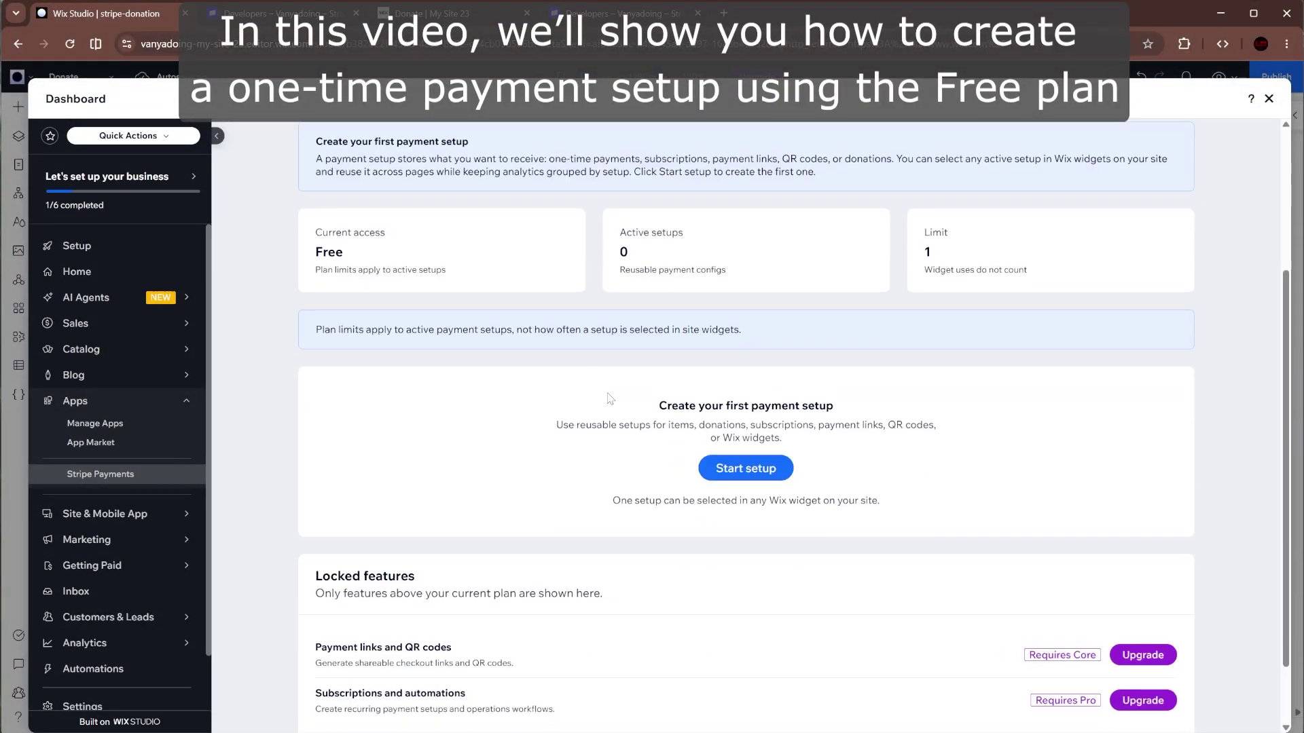
pyautogui.click(731, 469)
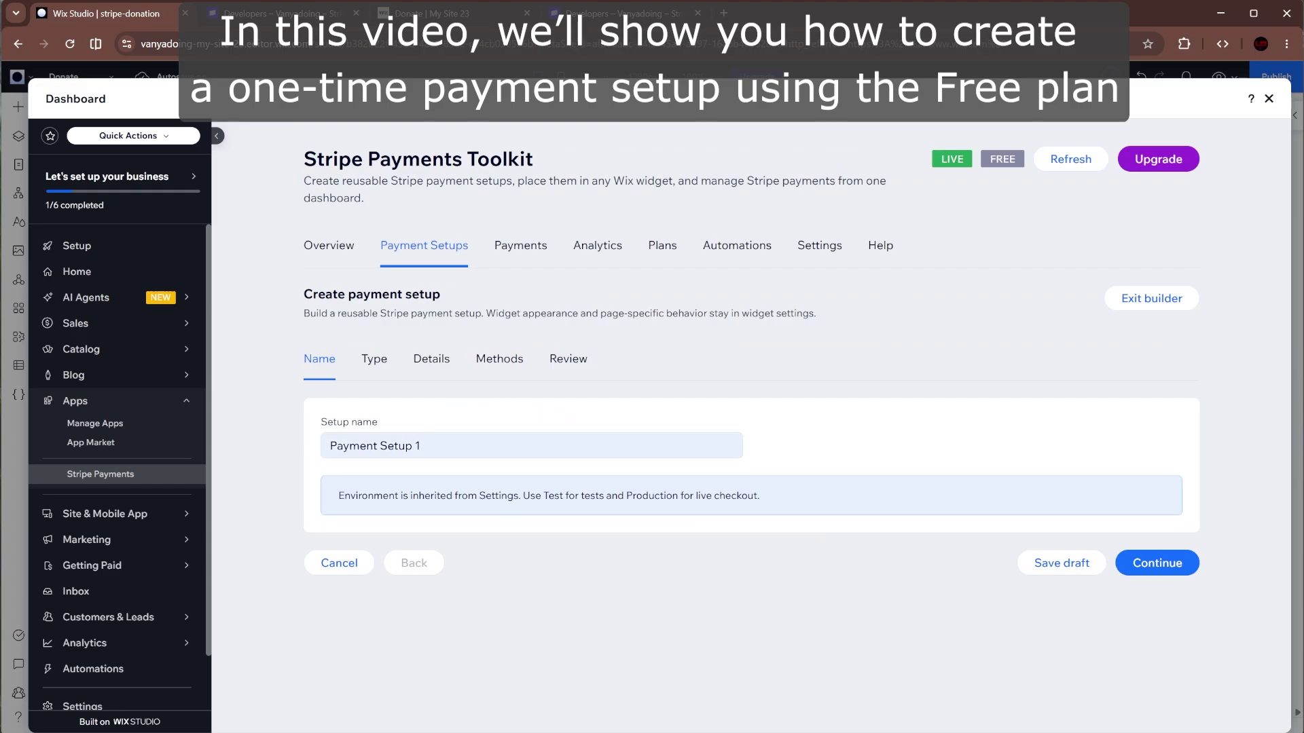
pyautogui.click(475, 445)
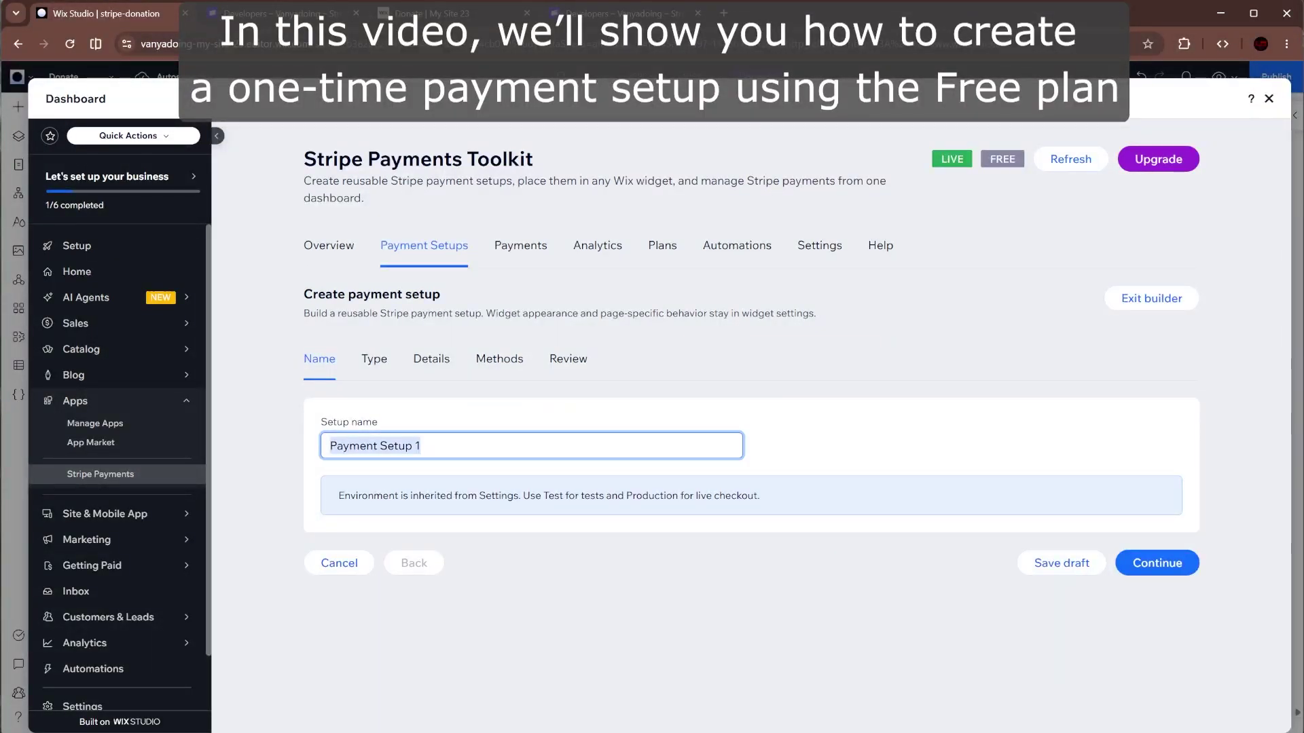
pyautogui.write('Single playme')
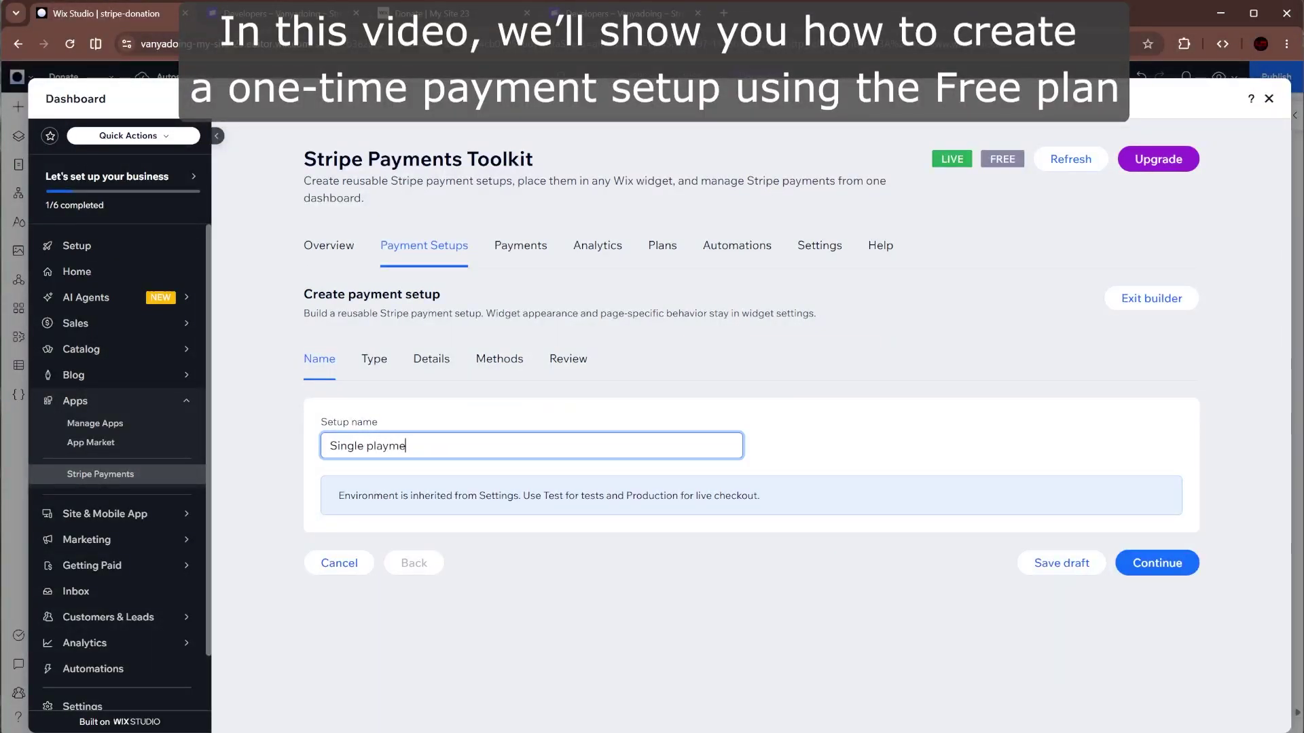
pyautogui.write('nt setup')
pyautogui.click(1154, 563)
pyautogui.click(1164, 702)
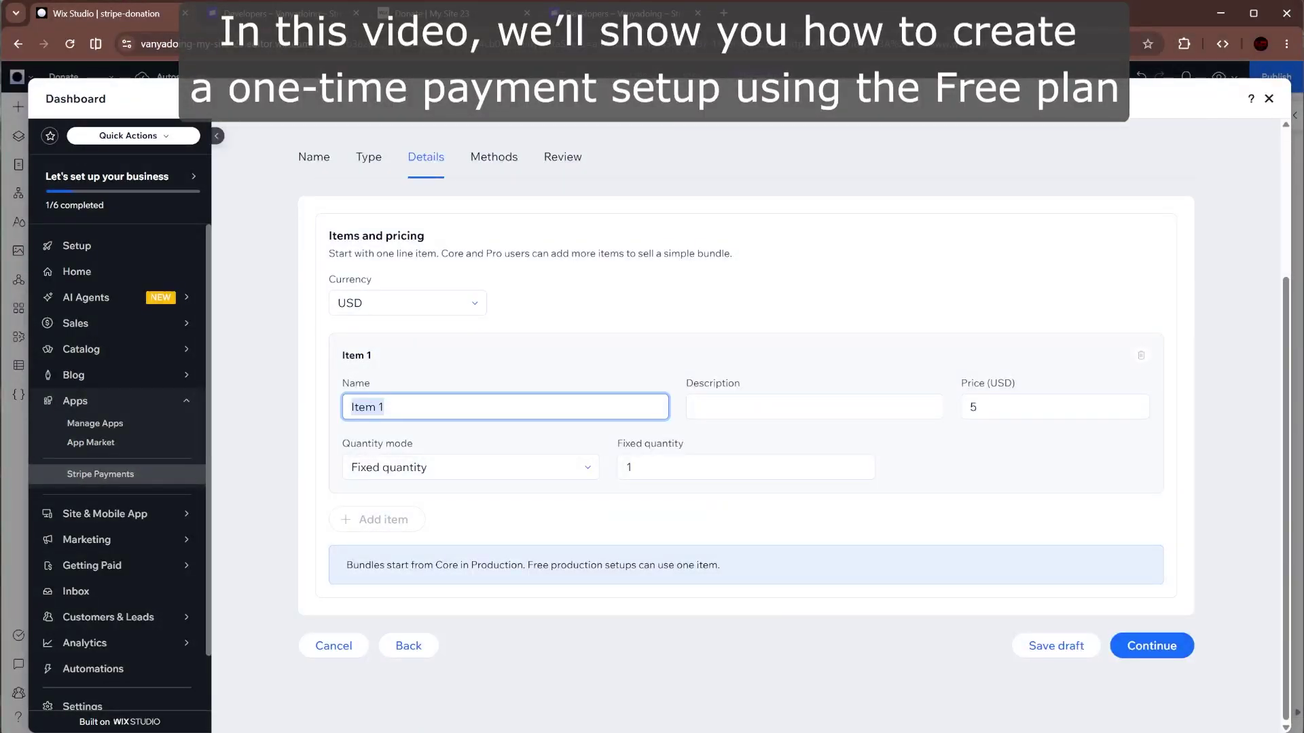
# - Fill in the item as 'My i', description 'test live', price $66
pyautogui.write('My i')
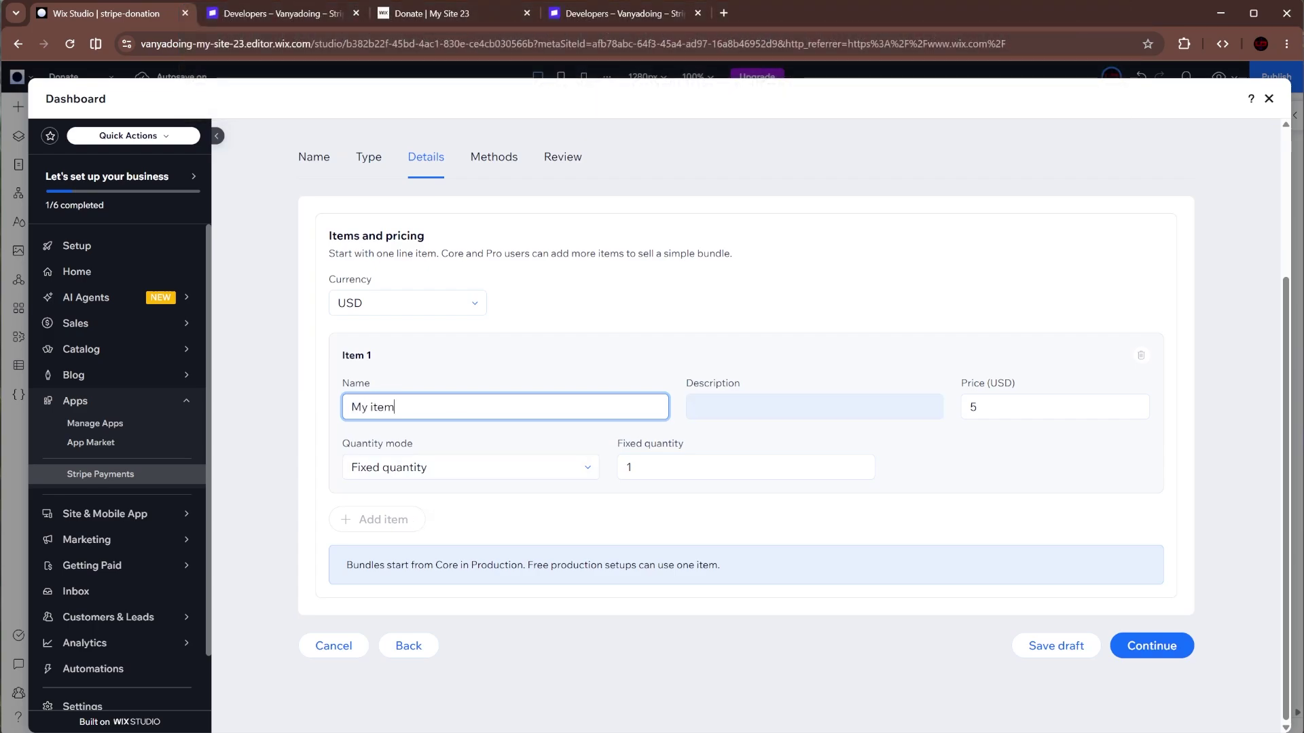
pyautogui.click(781, 408)
pyautogui.write('test live')
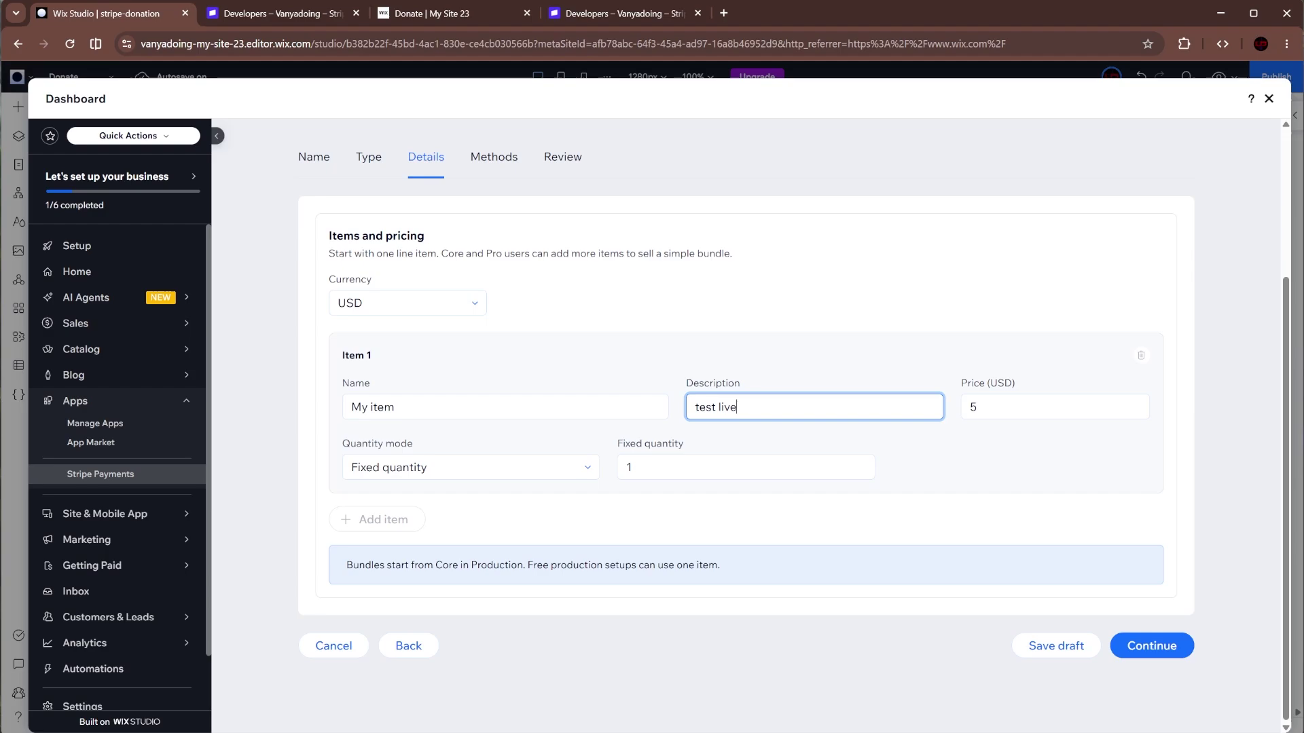
pyautogui.press('Tab')
pyautogui.write('66')
pyautogui.click(976, 447)
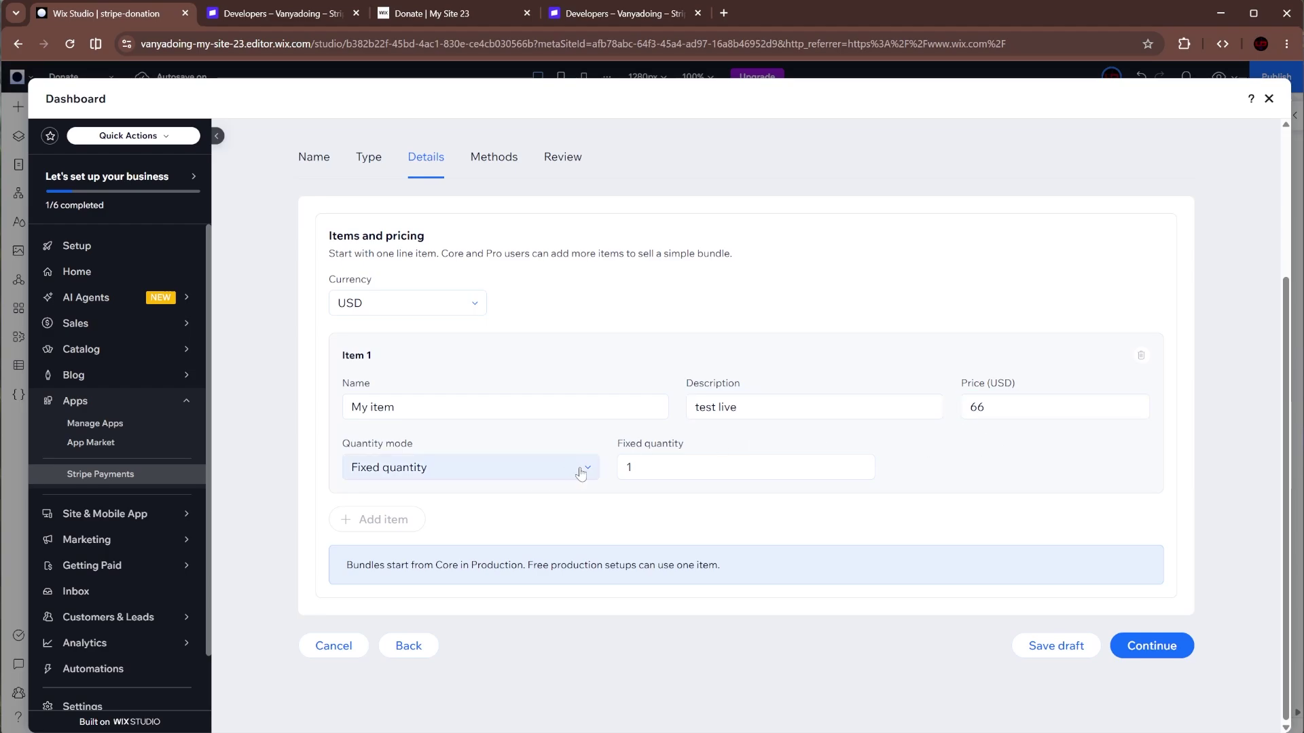
# - Continue through payment methods and review, then create the $66 single payment setup
pyautogui.click(1146, 645)
pyautogui.scroll(-3, 982, 506)
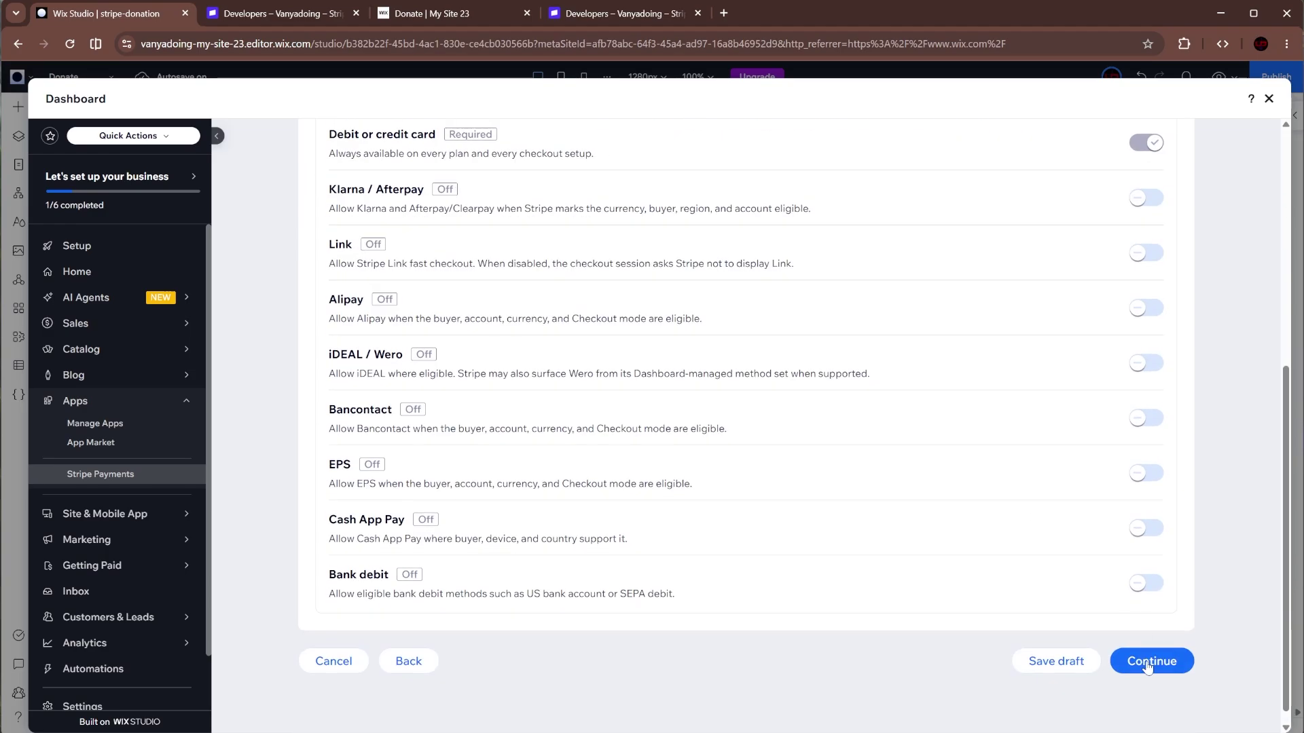
pyautogui.click(1146, 663)
pyautogui.click(1146, 636)
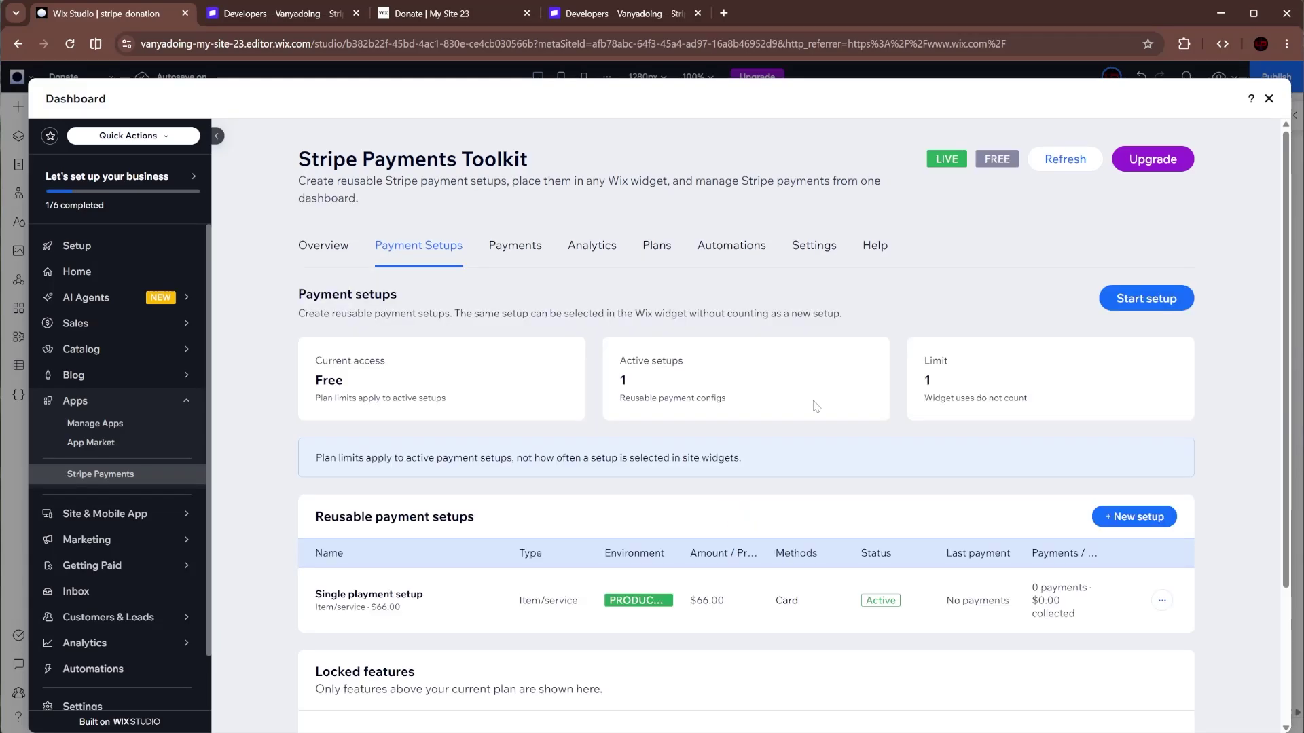
# - Back in the editor, apply the 'Production - Single payment setup' so the widget shows $66 one-time
pyautogui.scroll(-2, 819, 404)
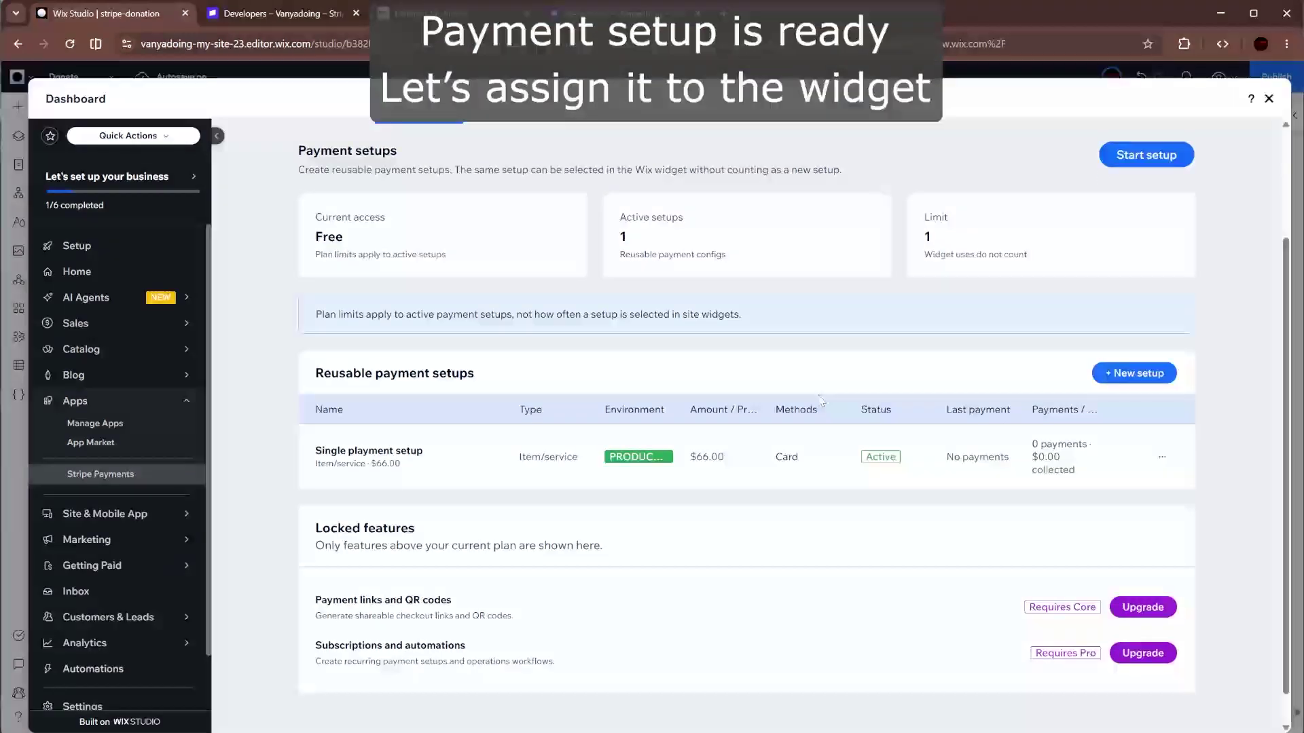
pyautogui.scroll(2, 855, 388)
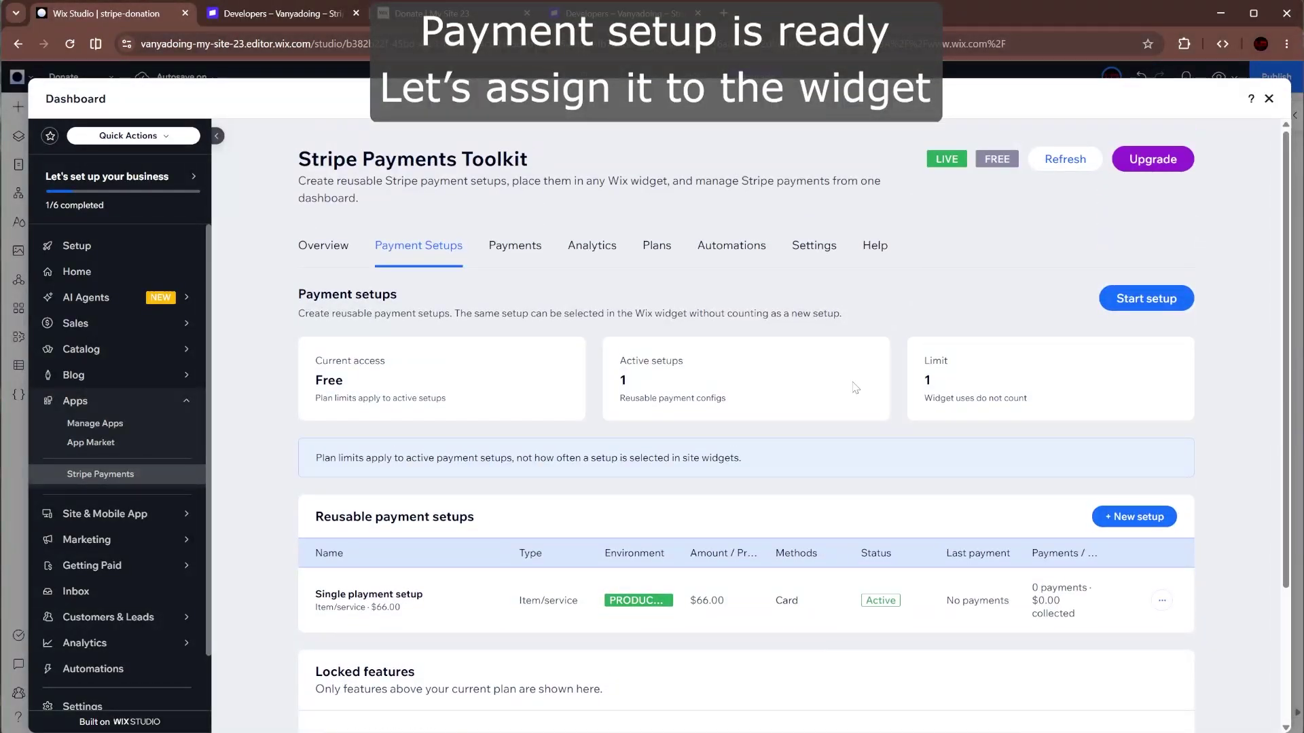
pyautogui.click(1269, 99)
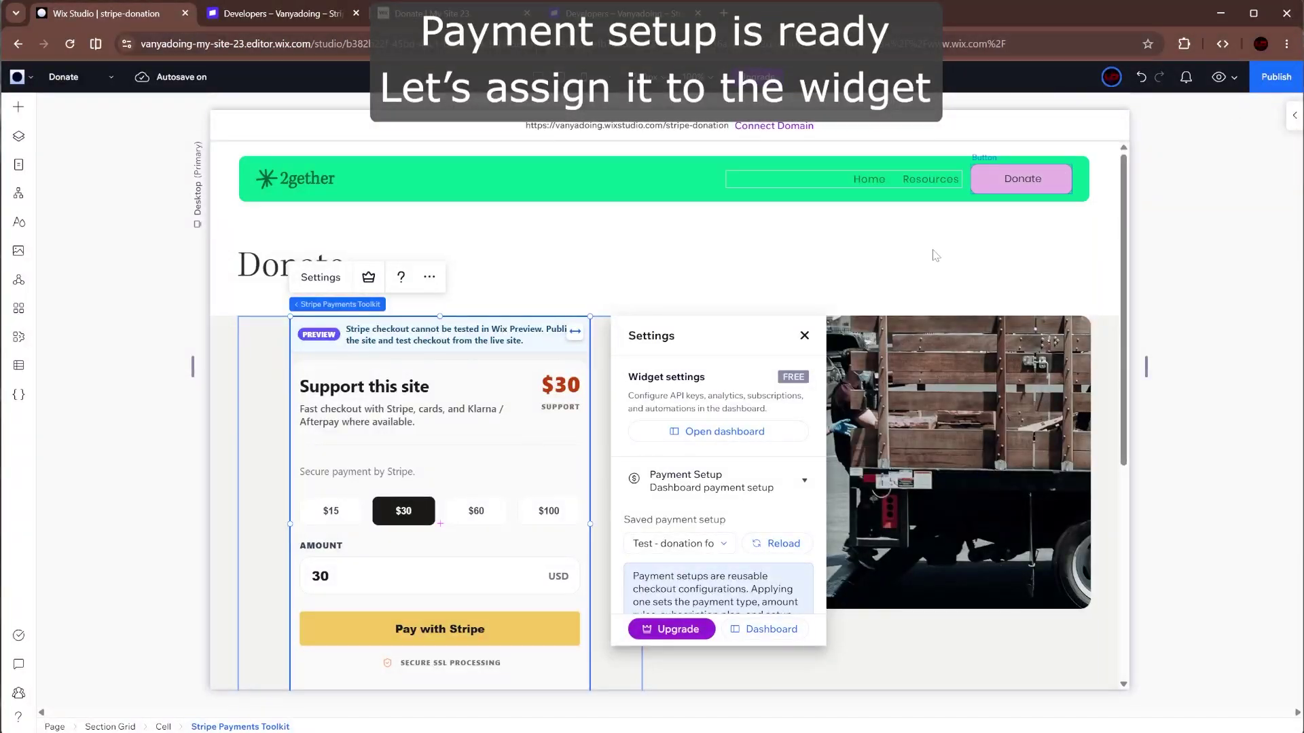
pyautogui.click(776, 542)
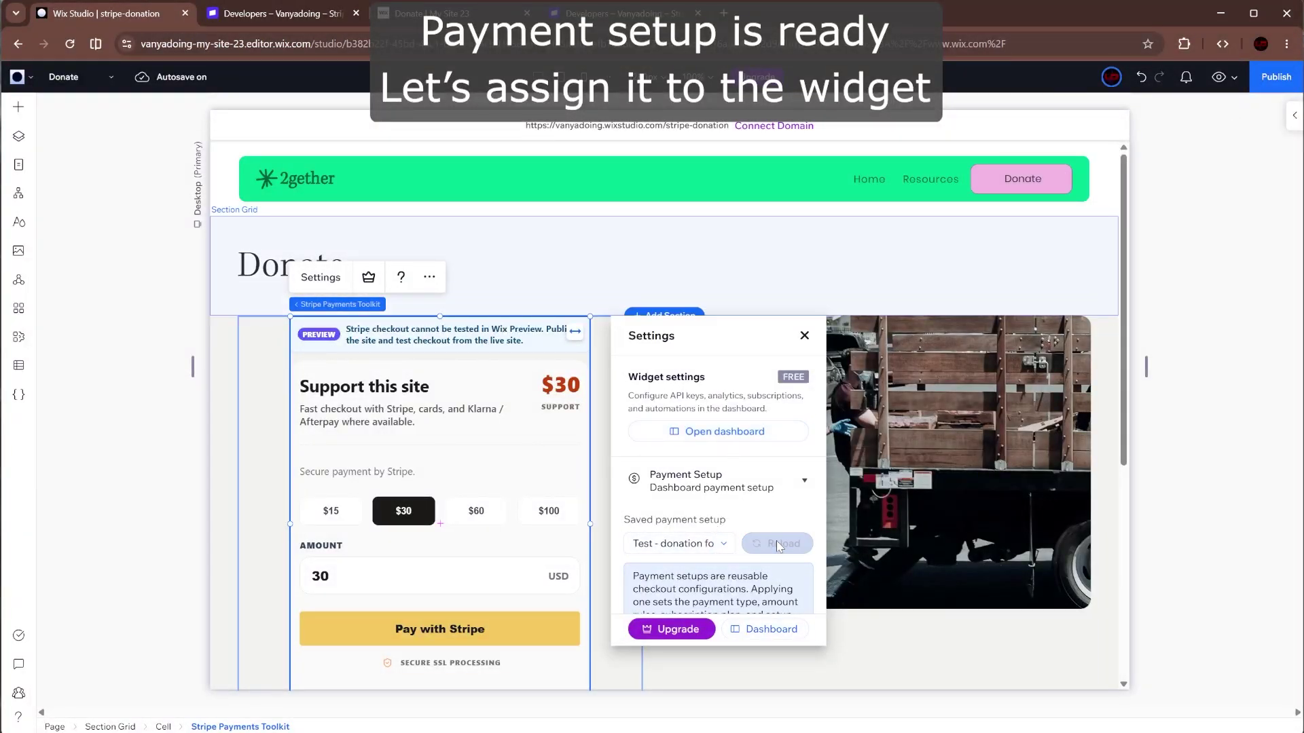
pyautogui.click(711, 548)
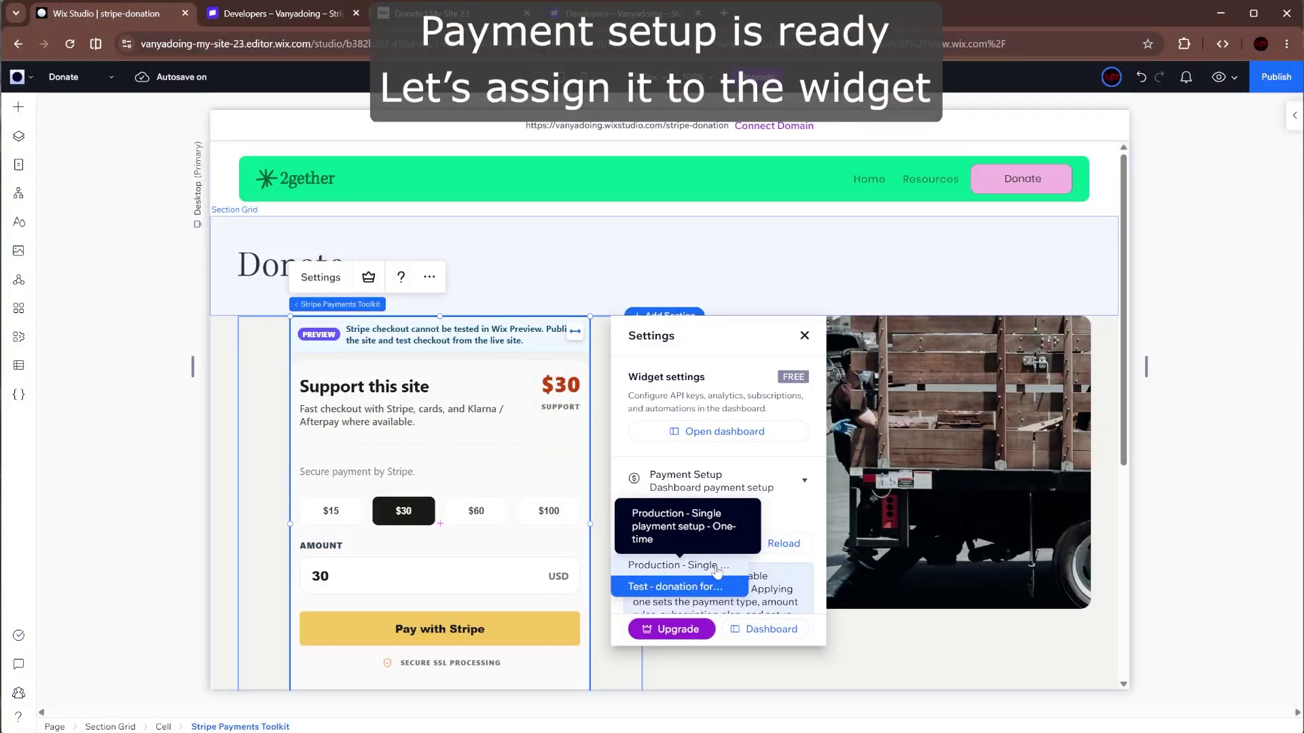
pyautogui.click(717, 566)
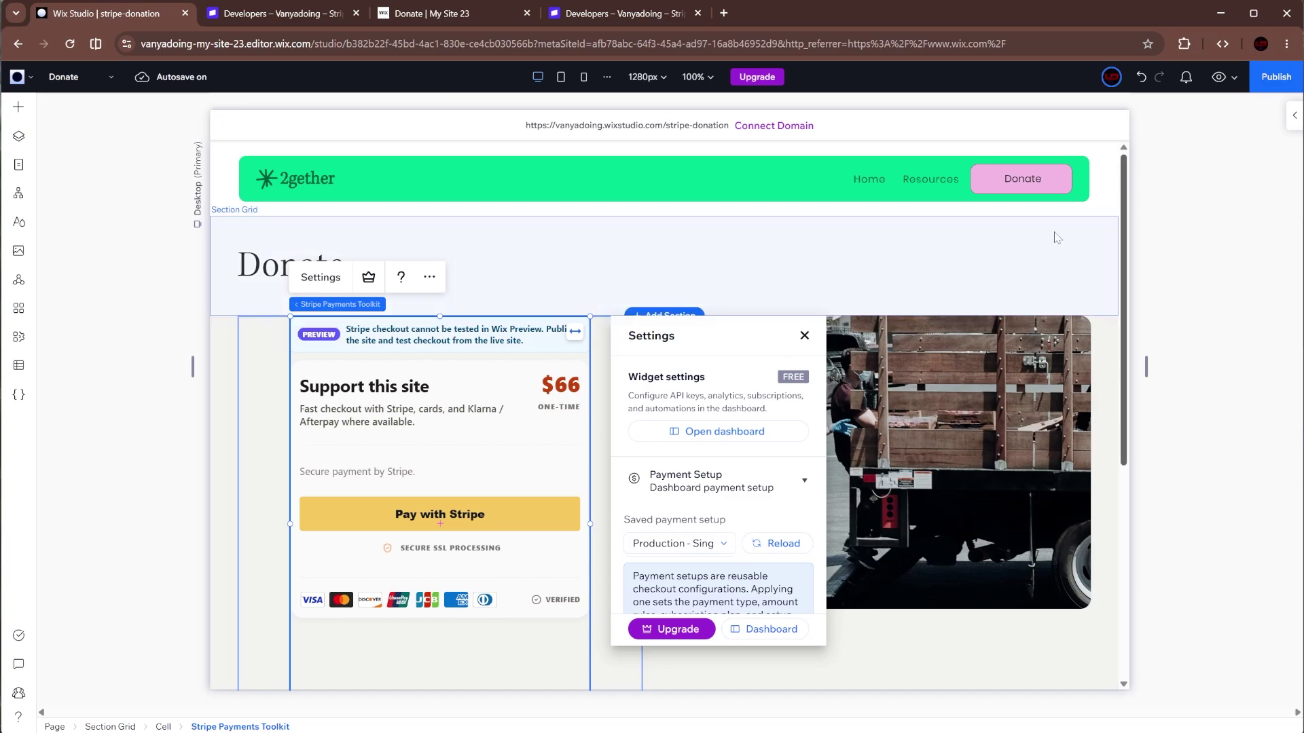
pyautogui.scroll(-2, 735, 493)
pyautogui.scroll(-2, 734, 493)
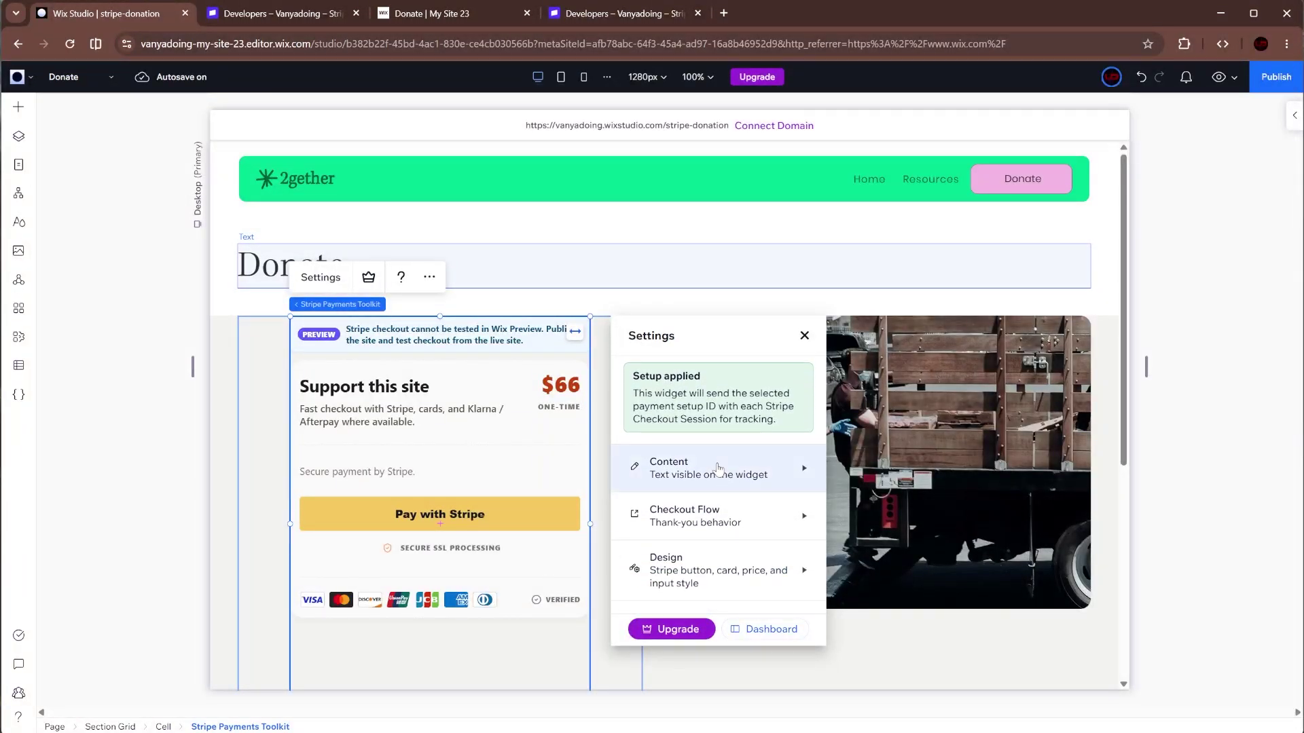
# - Change the widget title to 'One-time support' and the subtitle to 'Every cent matters'
pyautogui.click(700, 469)
pyautogui.scroll(-1, 700, 468)
pyautogui.click(717, 459)
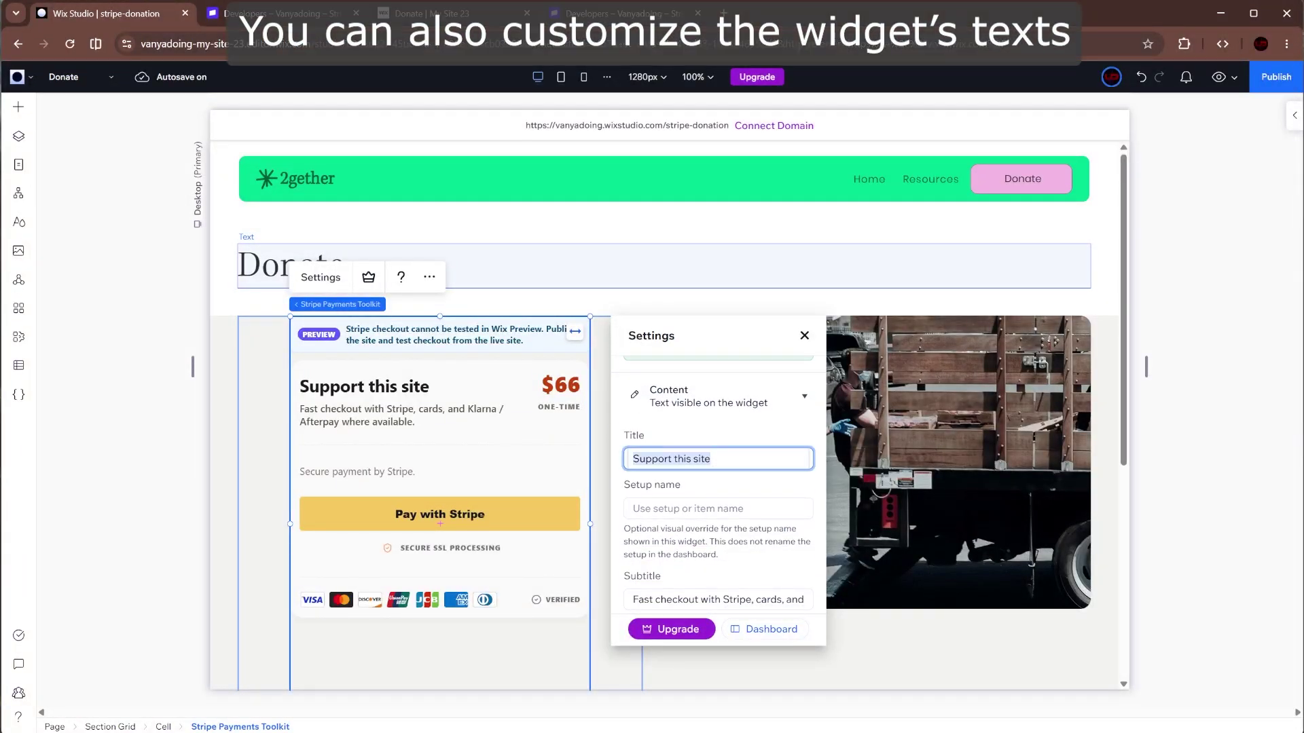
pyautogui.write('One-time')
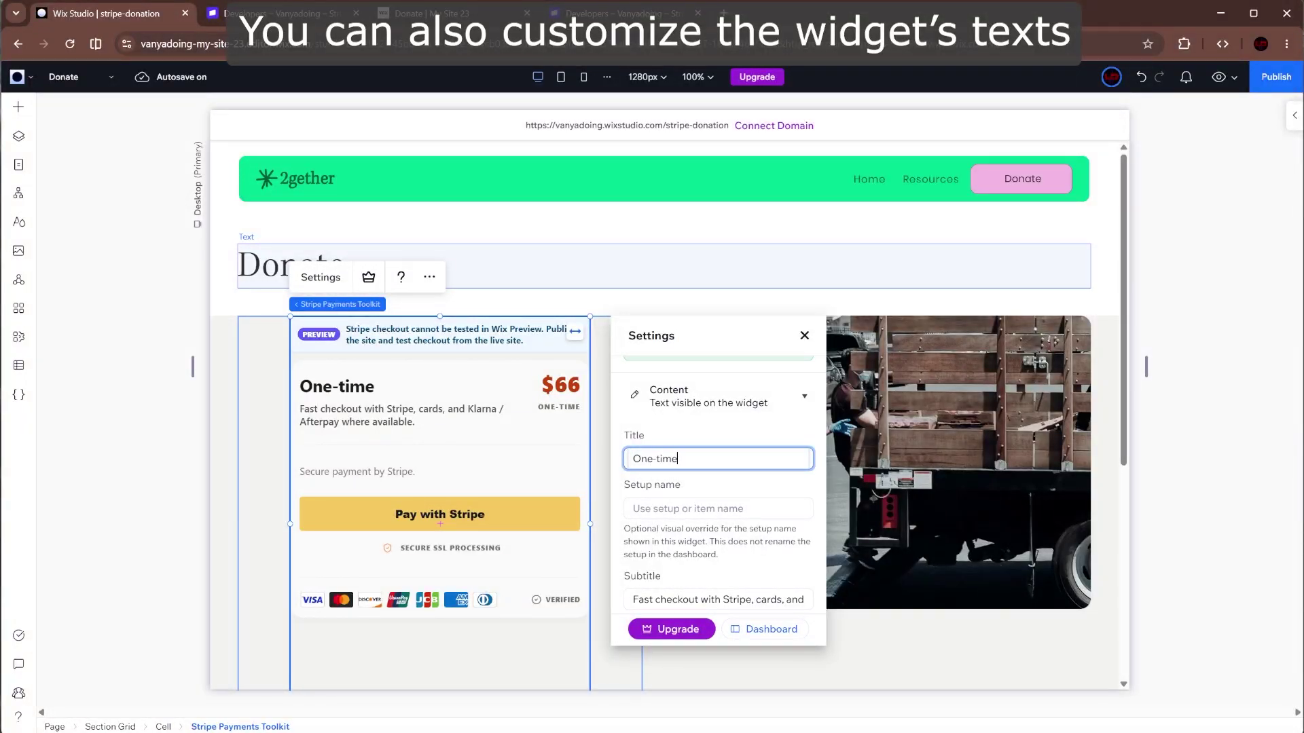
pyautogui.write(' support')
pyautogui.click(737, 481)
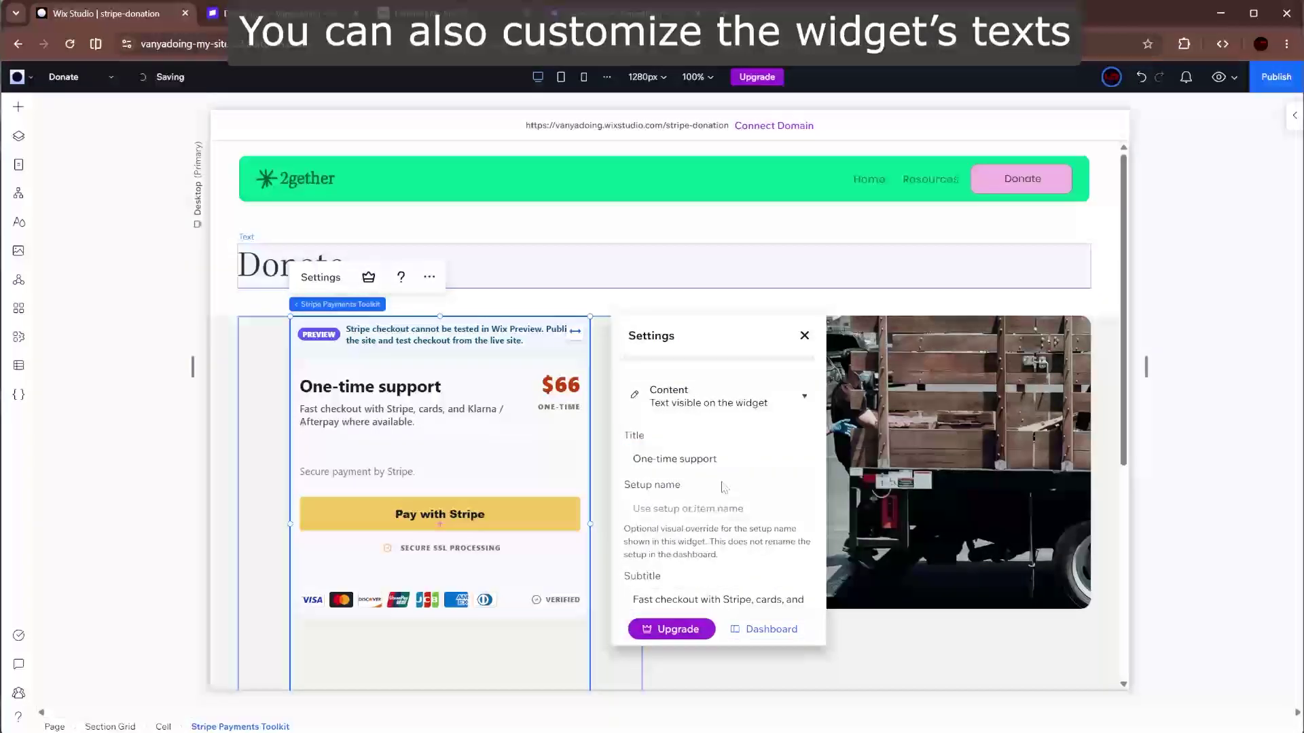
pyautogui.scroll(-1, 726, 488)
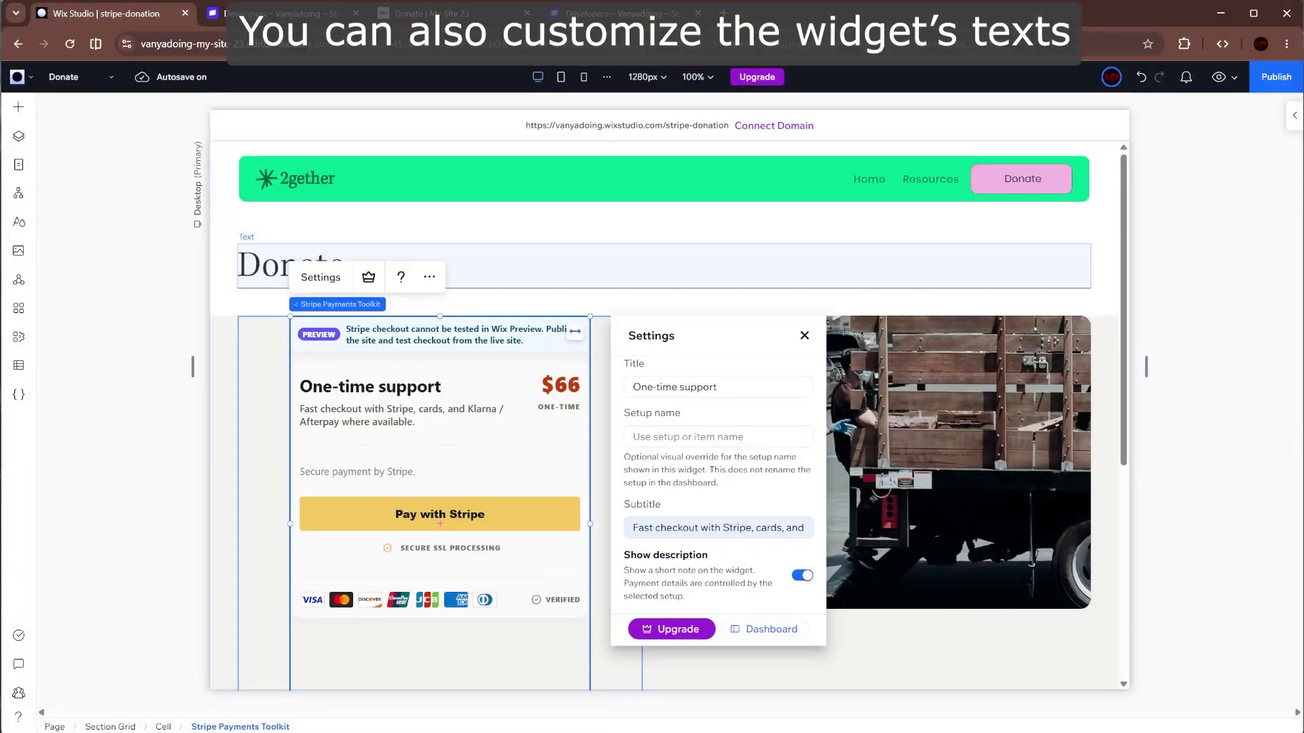
pyautogui.click(718, 528)
pyautogui.write('E')
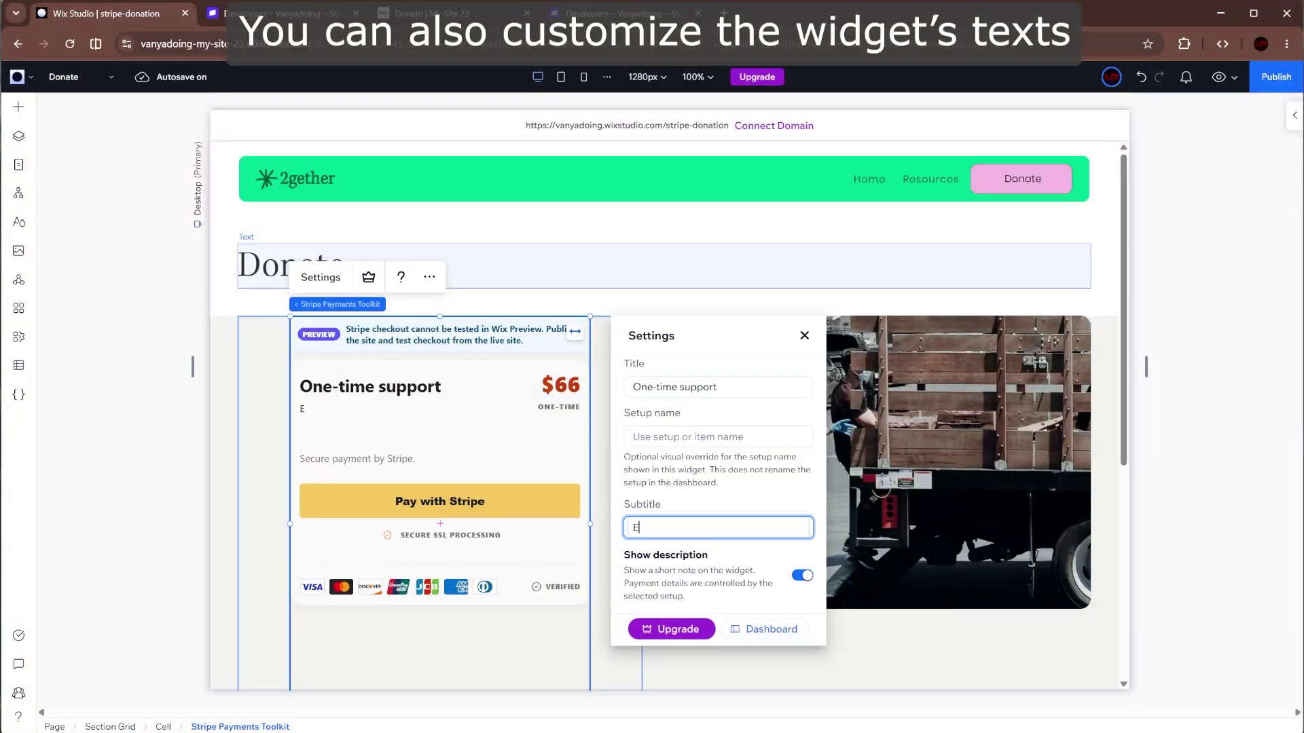
pyautogui.write('very cen')
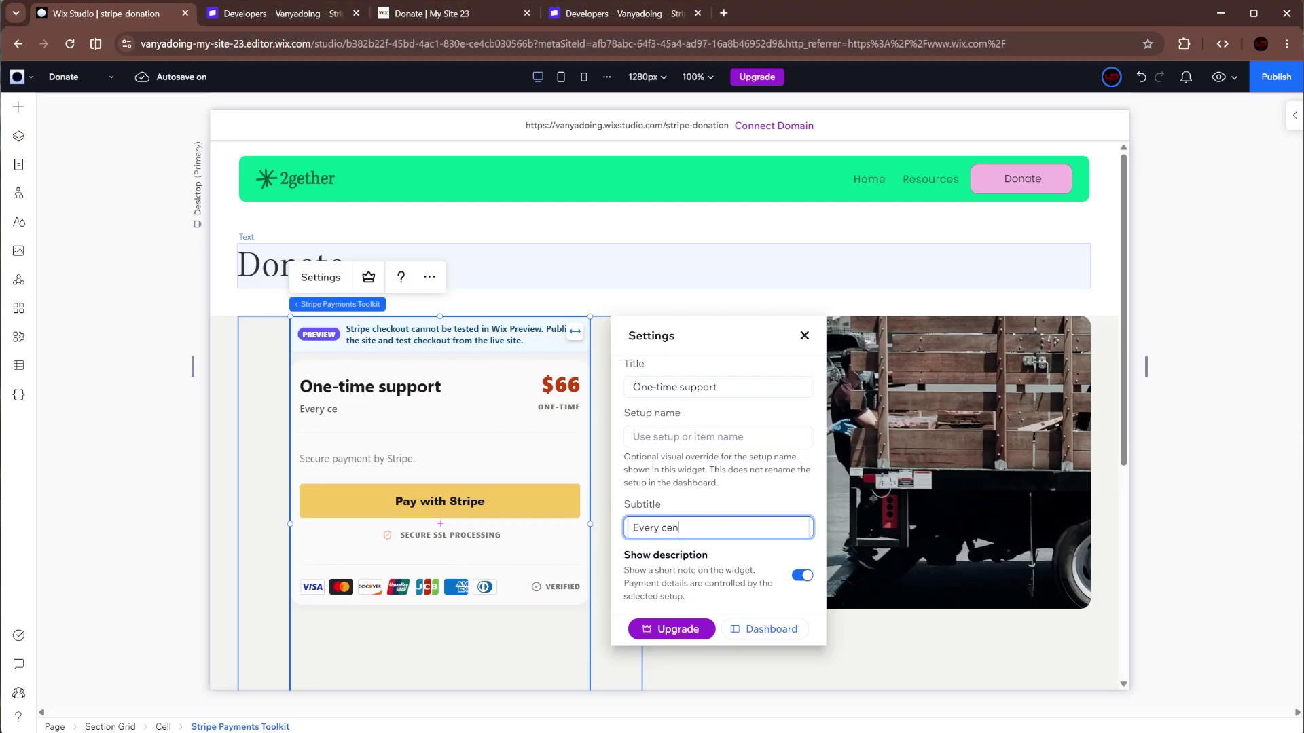
pyautogui.write('t matters')
pyautogui.click(763, 497)
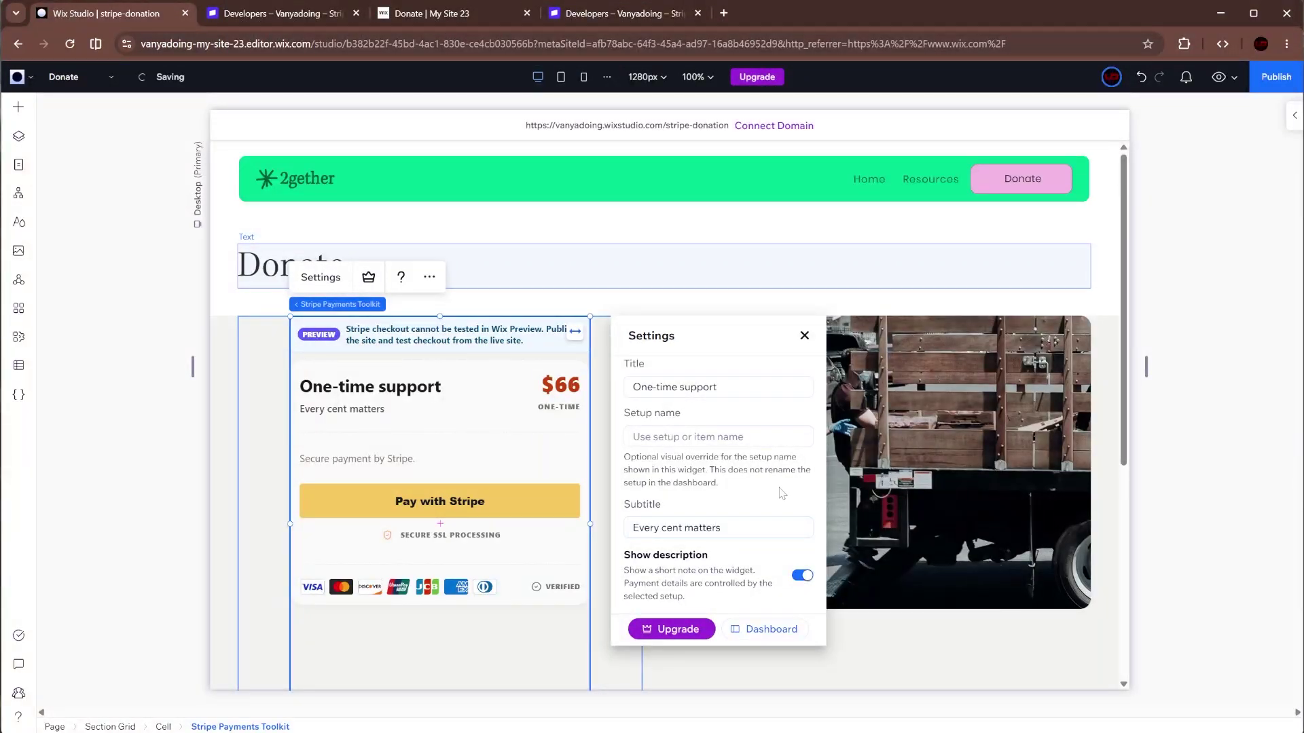
# - Delete the widget description and set the checkout button label to 'Support'
pyautogui.scroll(-3, 782, 493)
pyautogui.tripleClick(739, 499)
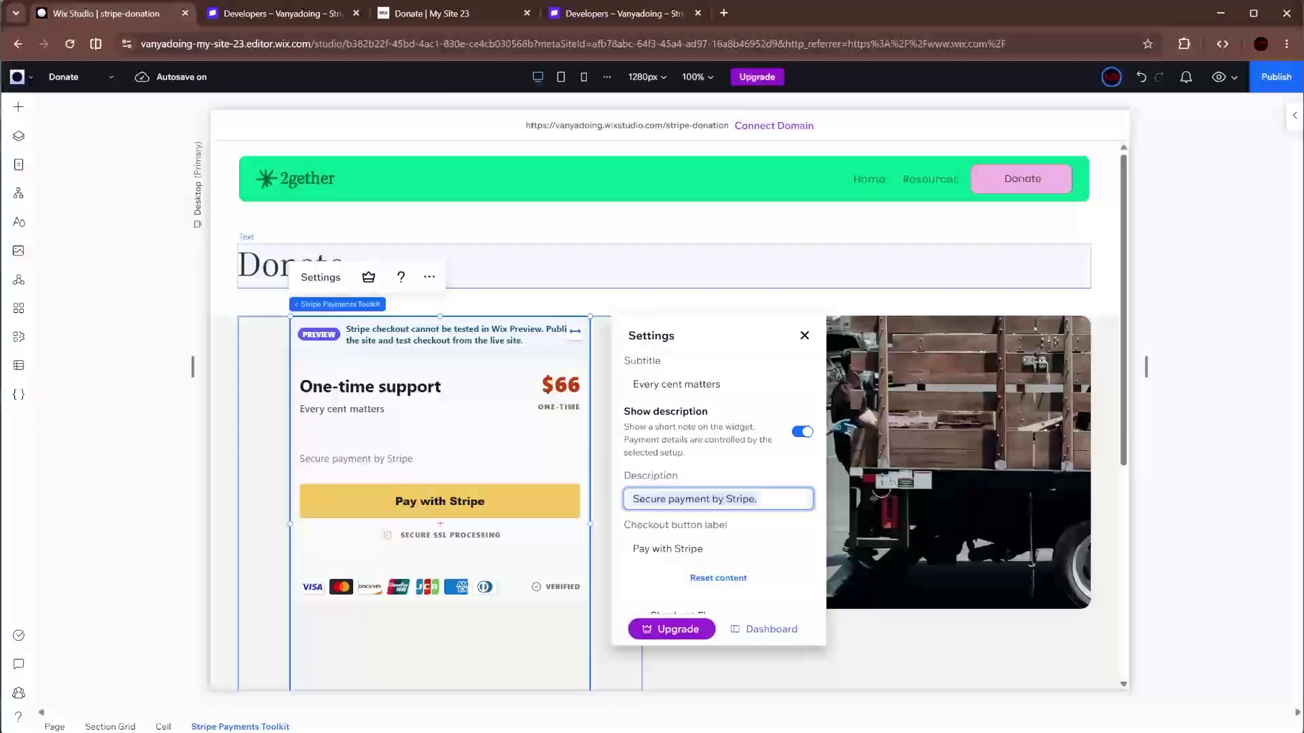
pyautogui.press('BackSpace')
pyautogui.click(738, 478)
pyautogui.tripleClick(737, 549)
pyautogui.write('Donate')
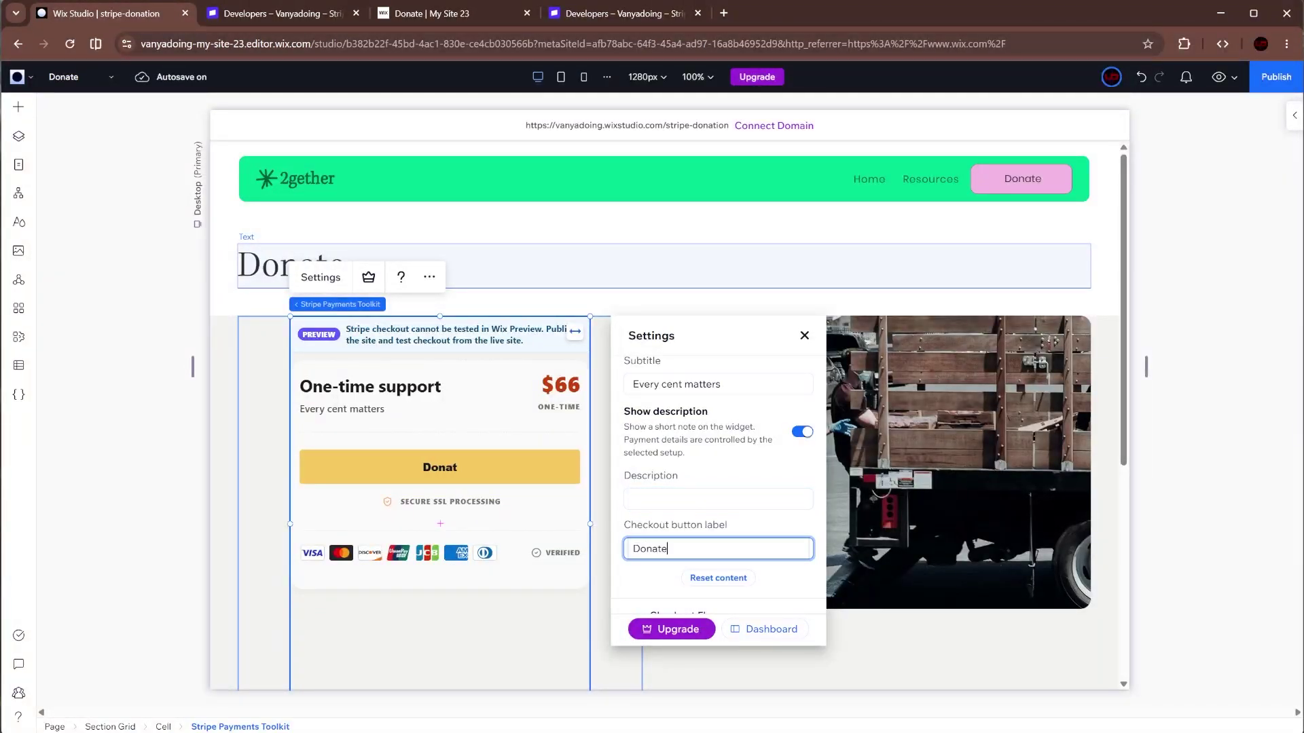
pyautogui.scroll(-2, 720, 519)
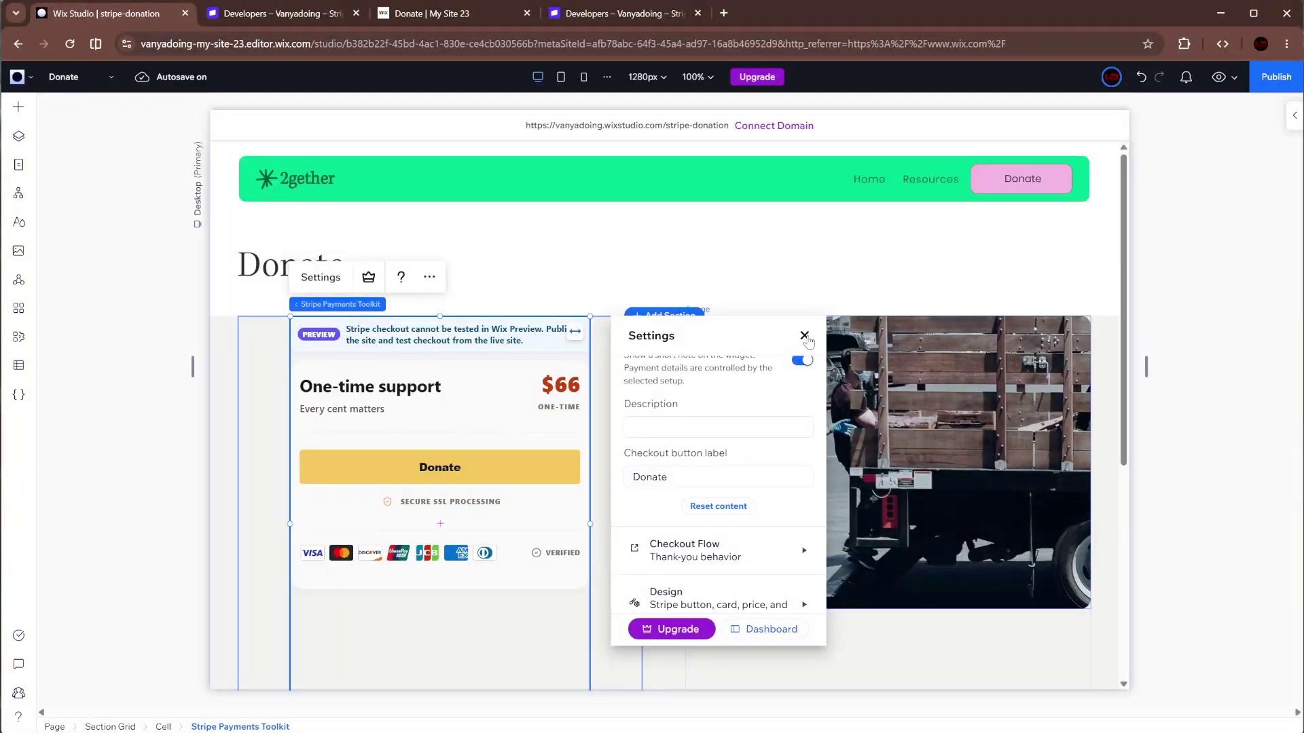
pyautogui.doubleClick(649, 476)
pyautogui.write('SUpport')
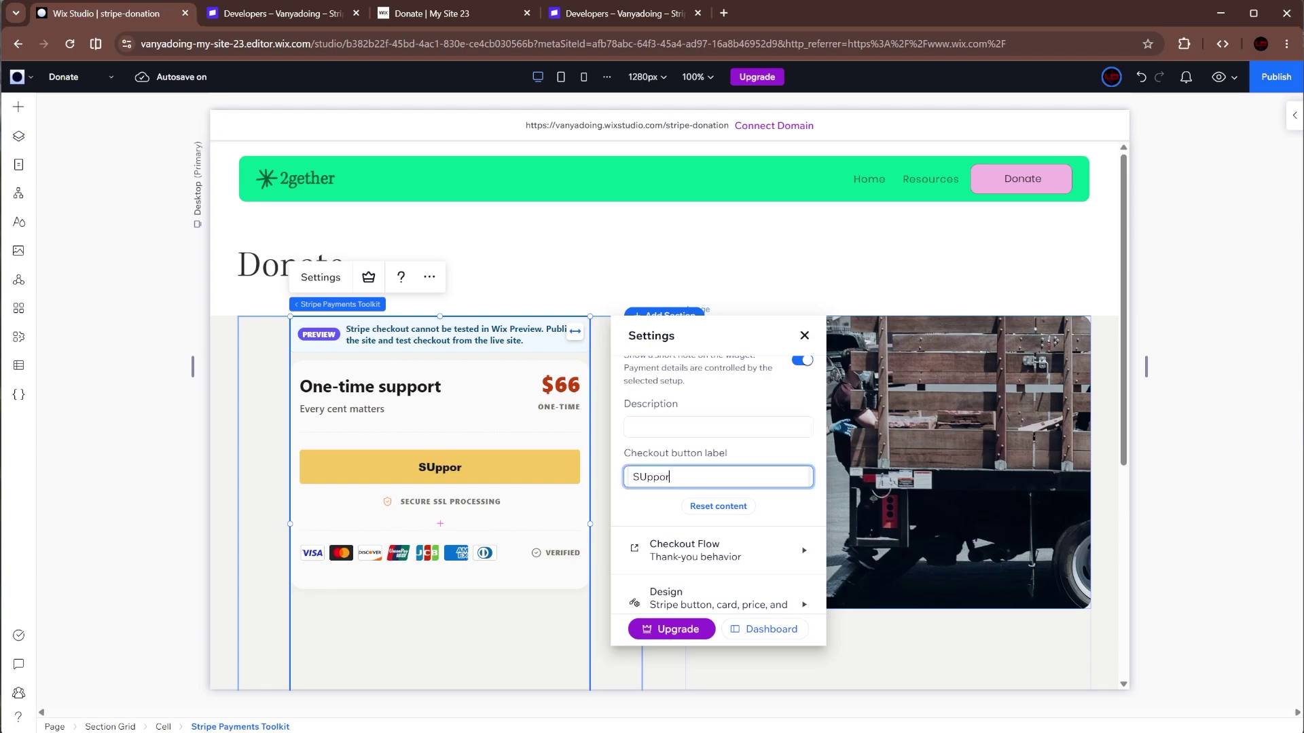
pyautogui.press('BackSpace')
pyautogui.press('BackSpace')
pyautogui.press('BackSpace')
pyautogui.press('BackSpace')
pyautogui.press('BackSpace')
pyautogui.press('BackSpace')
pyautogui.press('BackSpace')
pyautogui.write('Support')
pyautogui.click(719, 451)
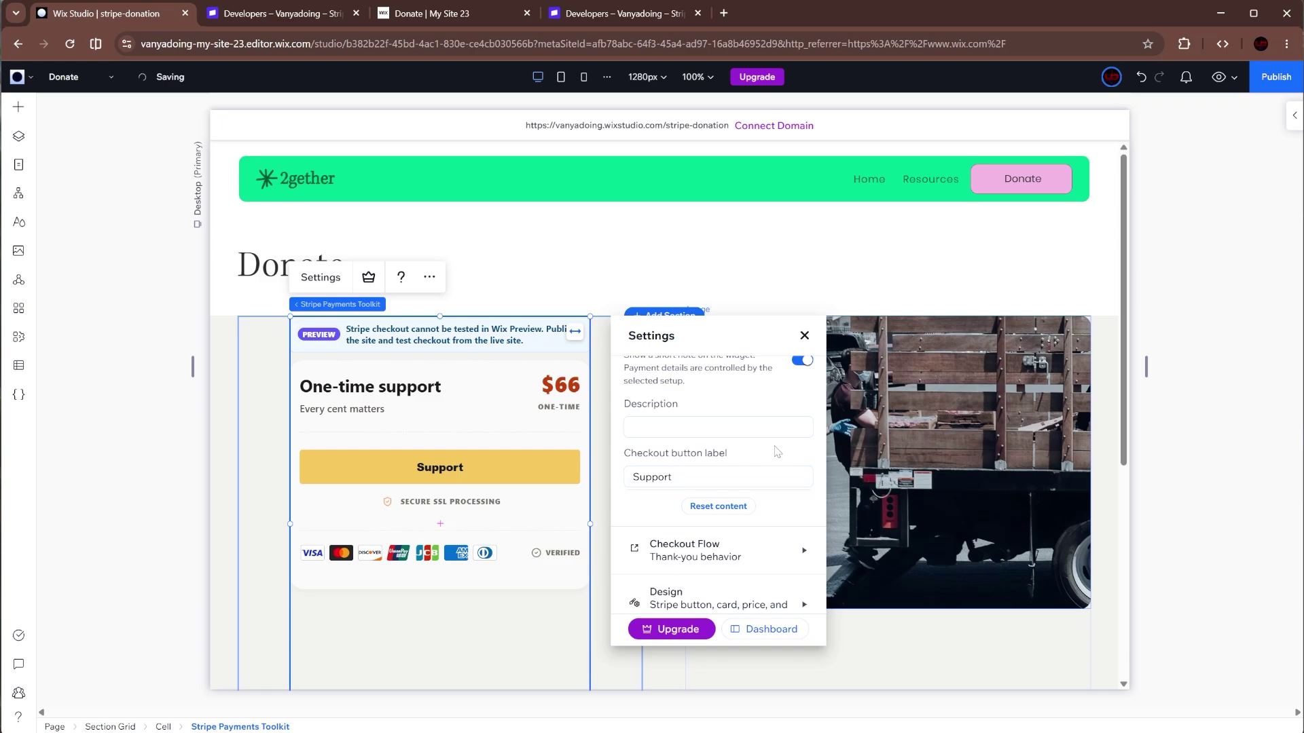
# - Close the widget settings, publish the site, and open the live site in a new tab
pyautogui.click(804, 336)
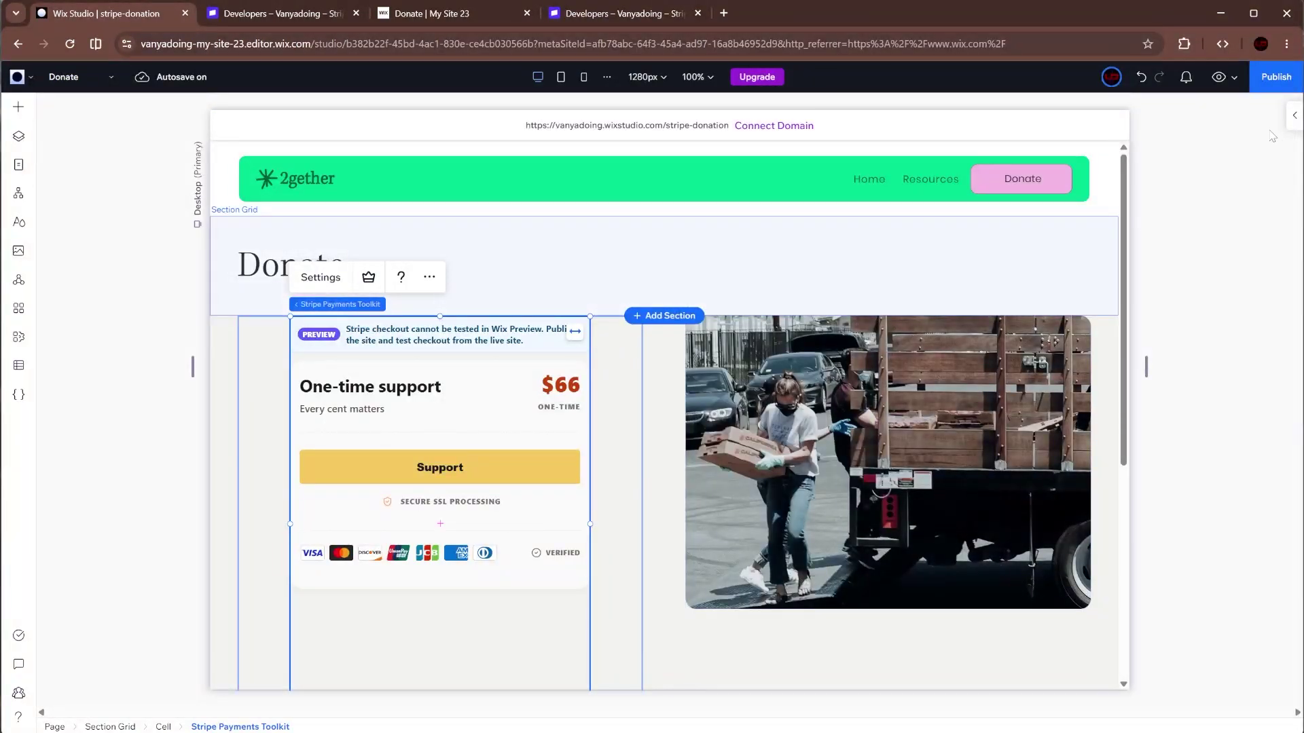
pyautogui.click(1277, 76)
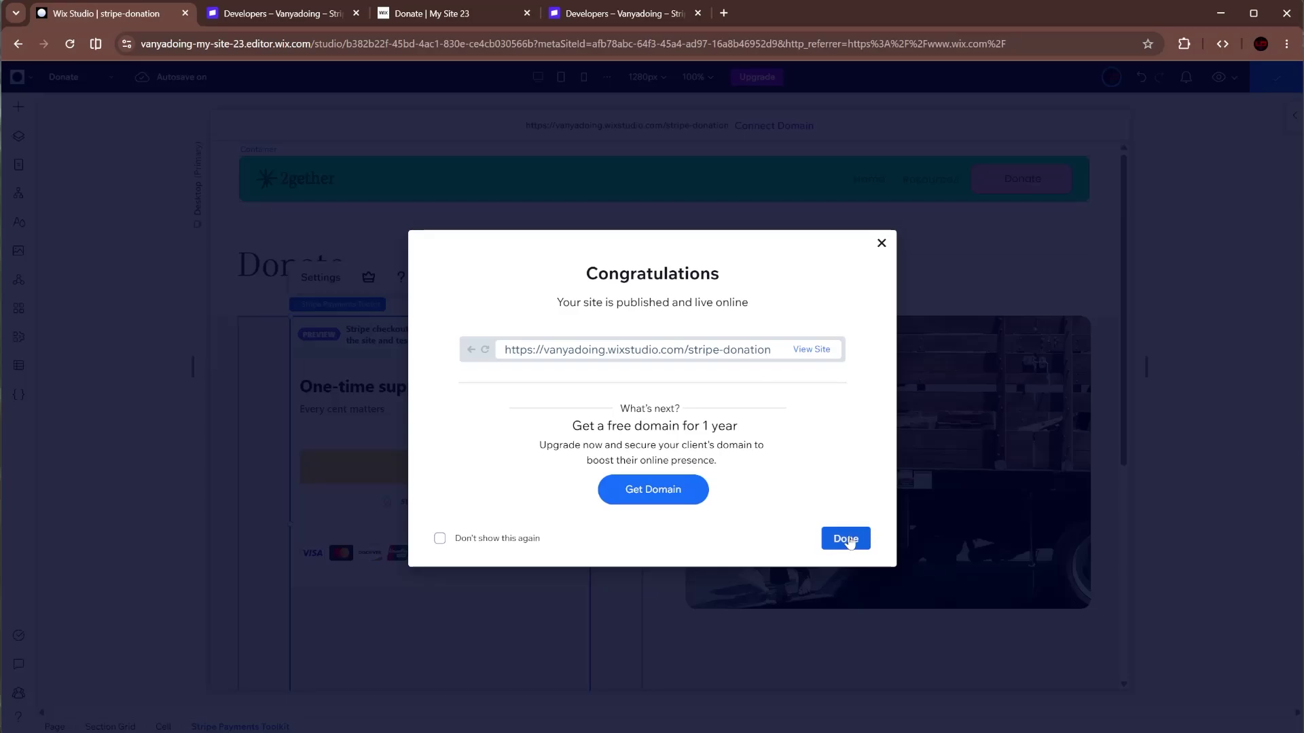
pyautogui.click(847, 540)
pyautogui.click(578, 124)
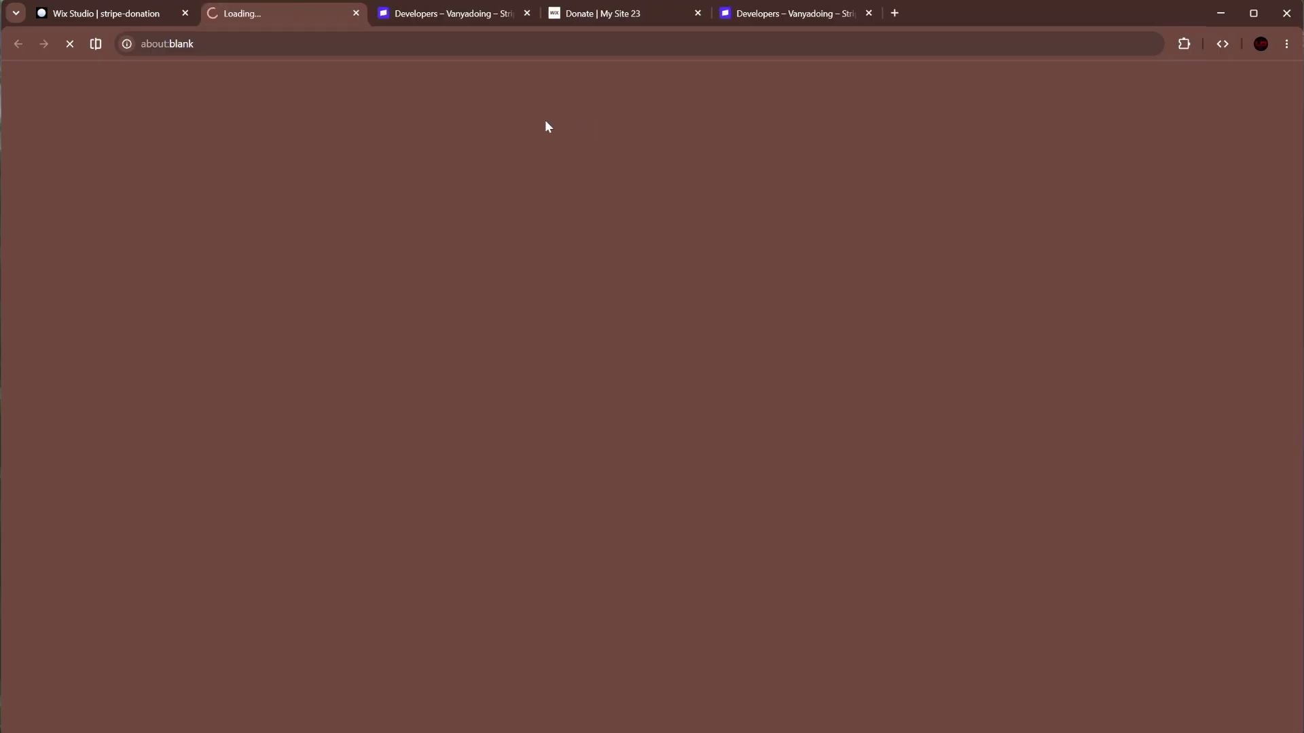
# - Close the old Donate tab, go to the live Donate page, and start Stripe checkout via Support
pyautogui.middleClick(580, 13)
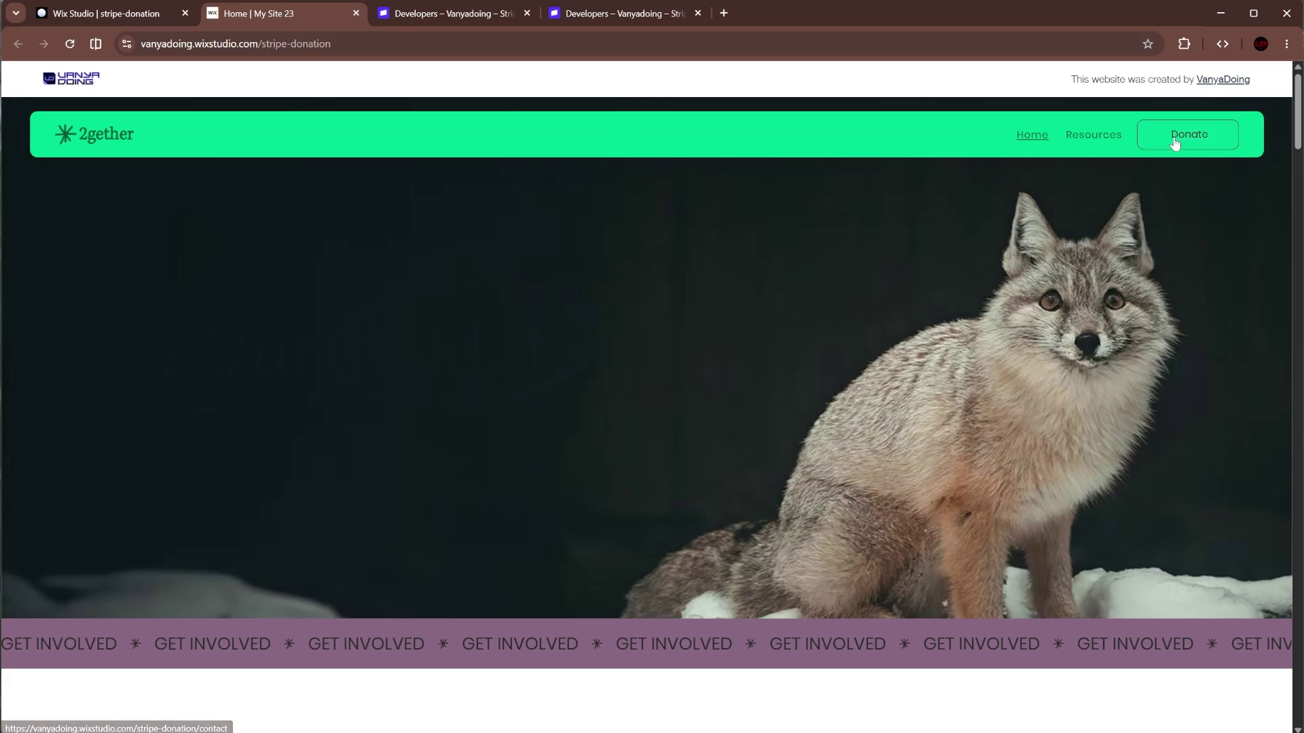
pyautogui.click(1175, 139)
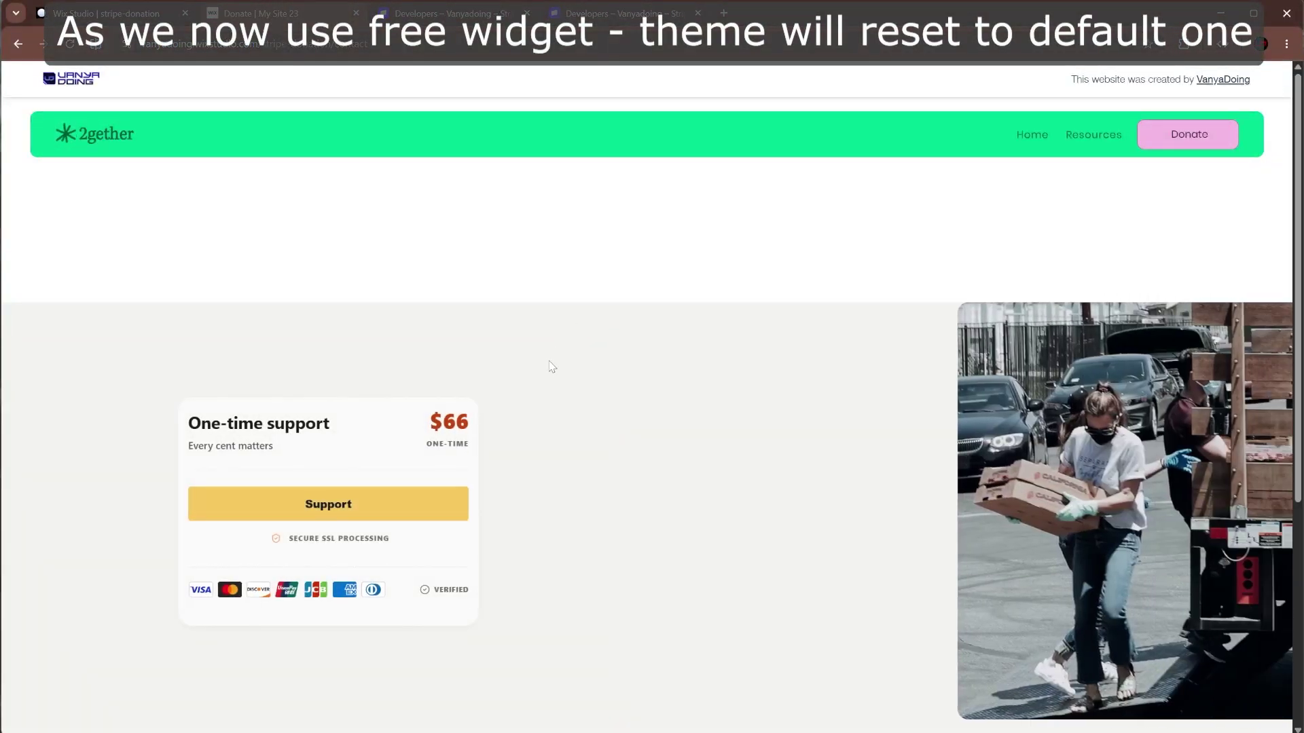
pyautogui.click(323, 497)
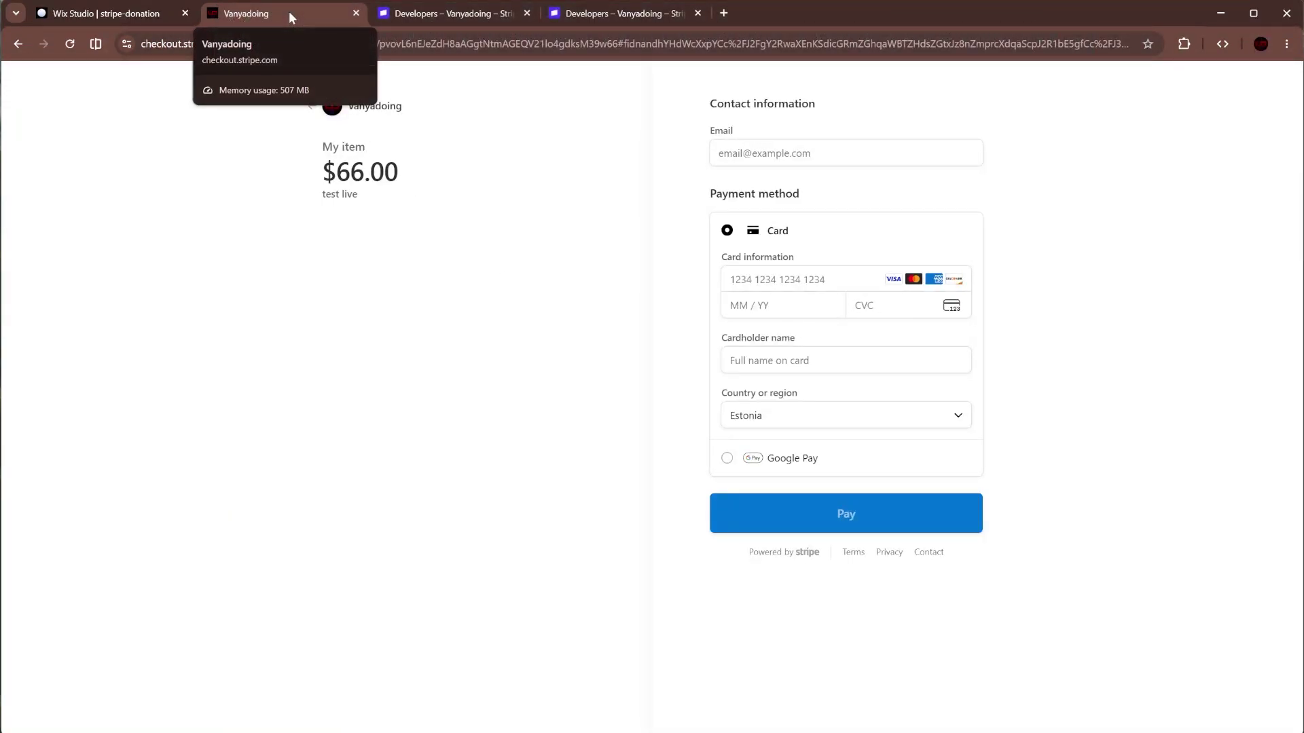
# - Close the checkout tab and resize the Stripe widget to about 478 px wide
pyautogui.middleClick(287, 11)
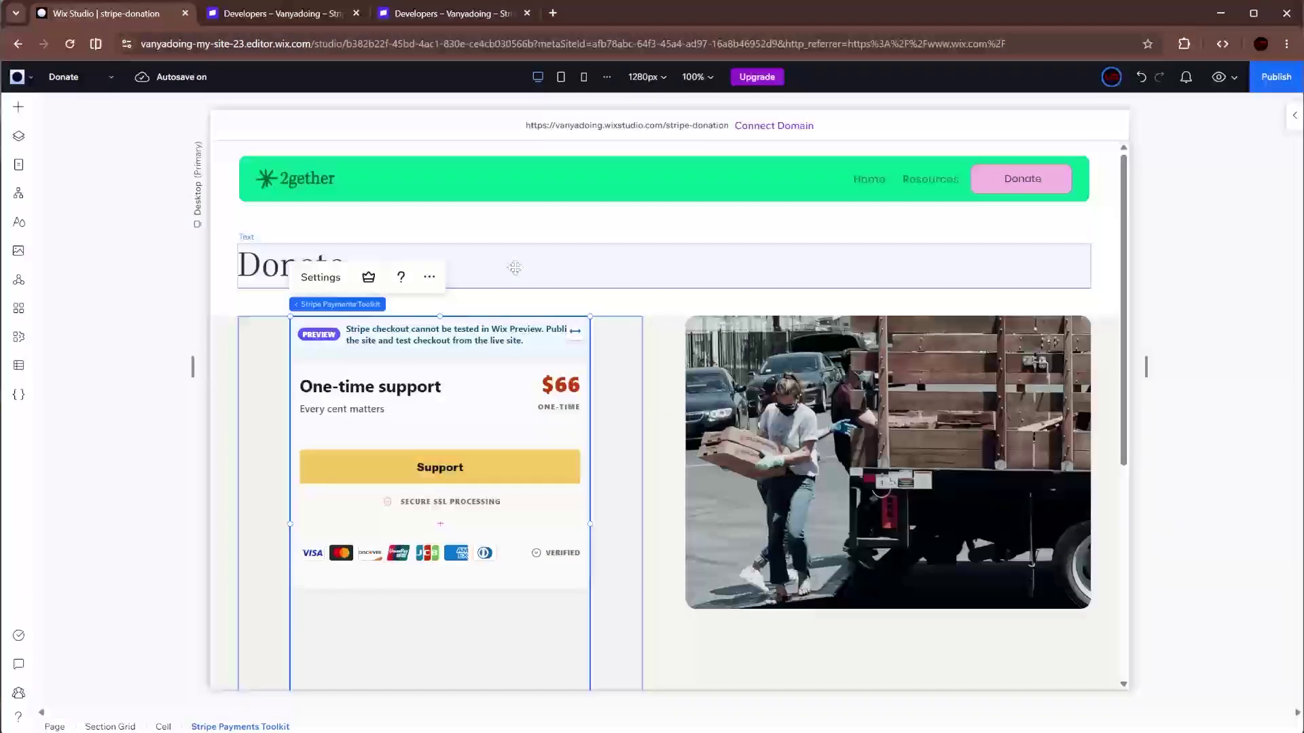
pyautogui.click(609, 366)
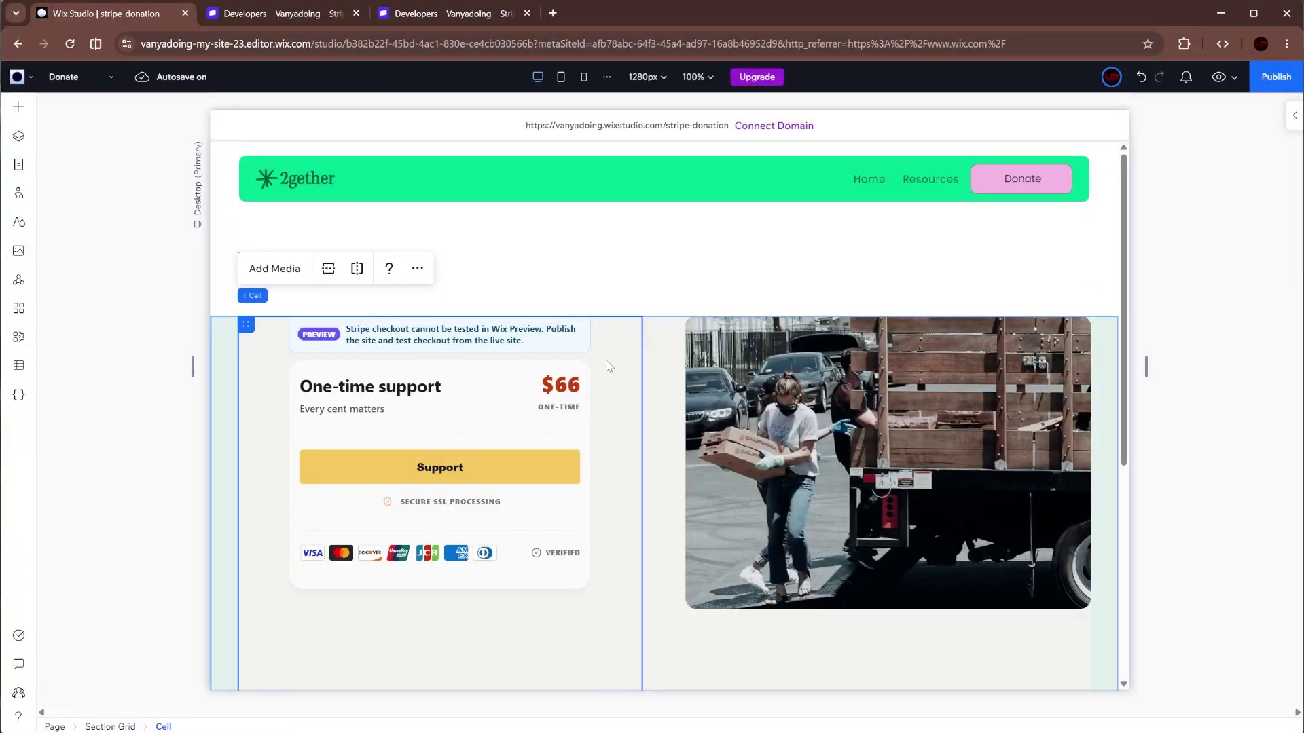
pyautogui.click(561, 372)
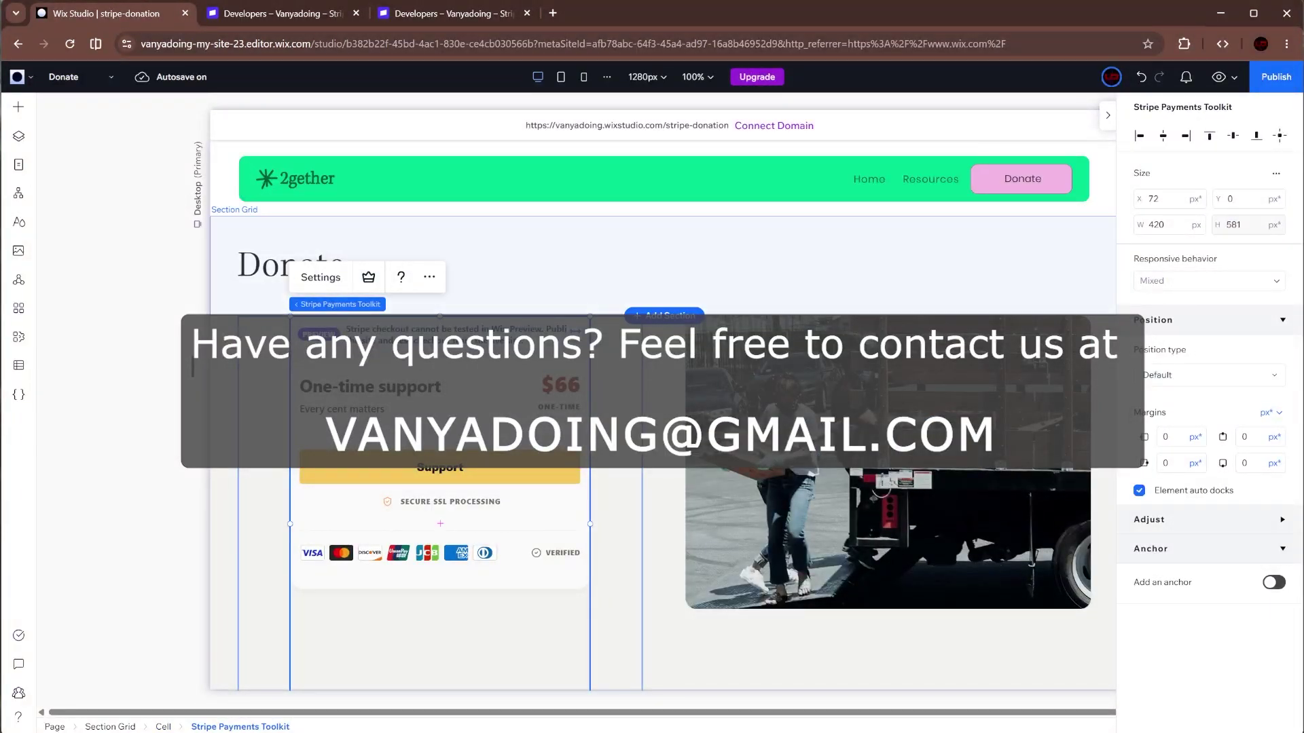
pyautogui.scroll(-2, 571, 575)
pyautogui.moveTo(589, 588); pyautogui.dragTo(533, 483)
pyautogui.moveTo(586, 323); pyautogui.dragTo(631, 320)
# - Centre the widget horizontally and vertically in its cell and republish the site
pyautogui.click(1165, 138)
pyautogui.click(1233, 137)
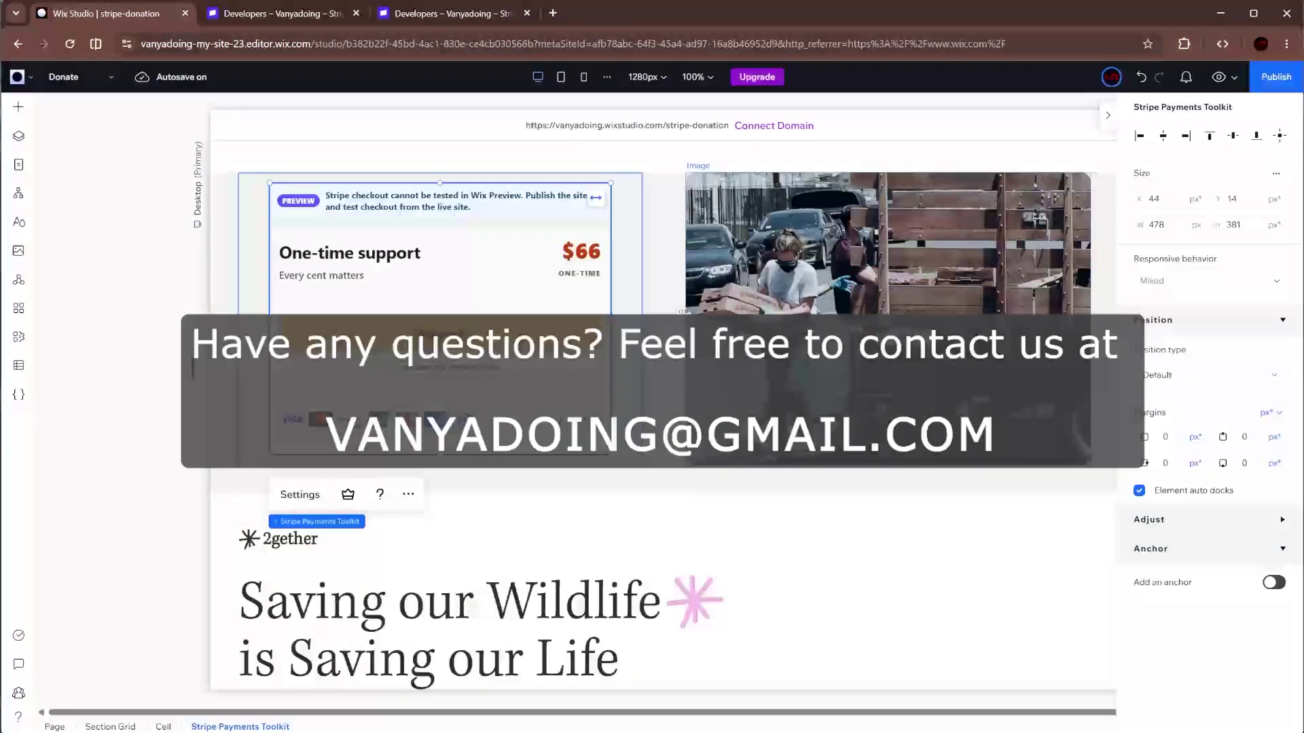
pyautogui.scroll(2, 704, 233)
pyautogui.click(1276, 77)
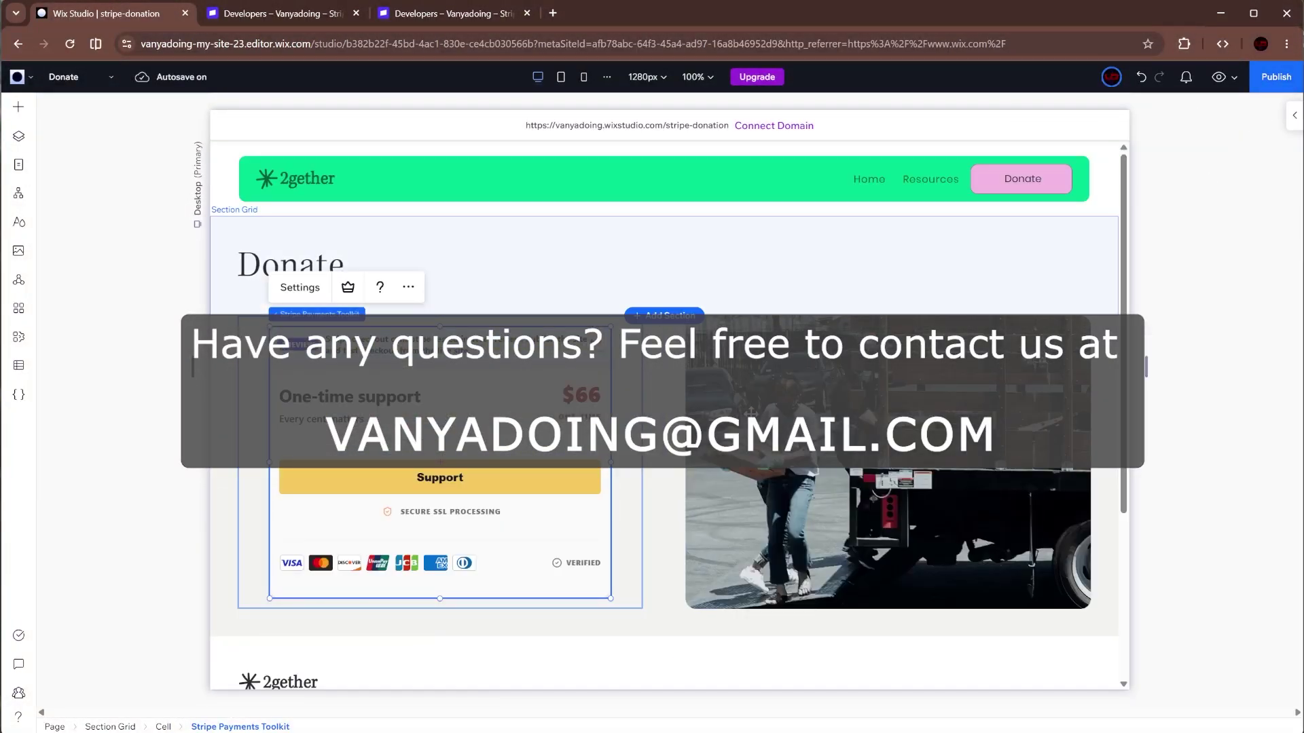